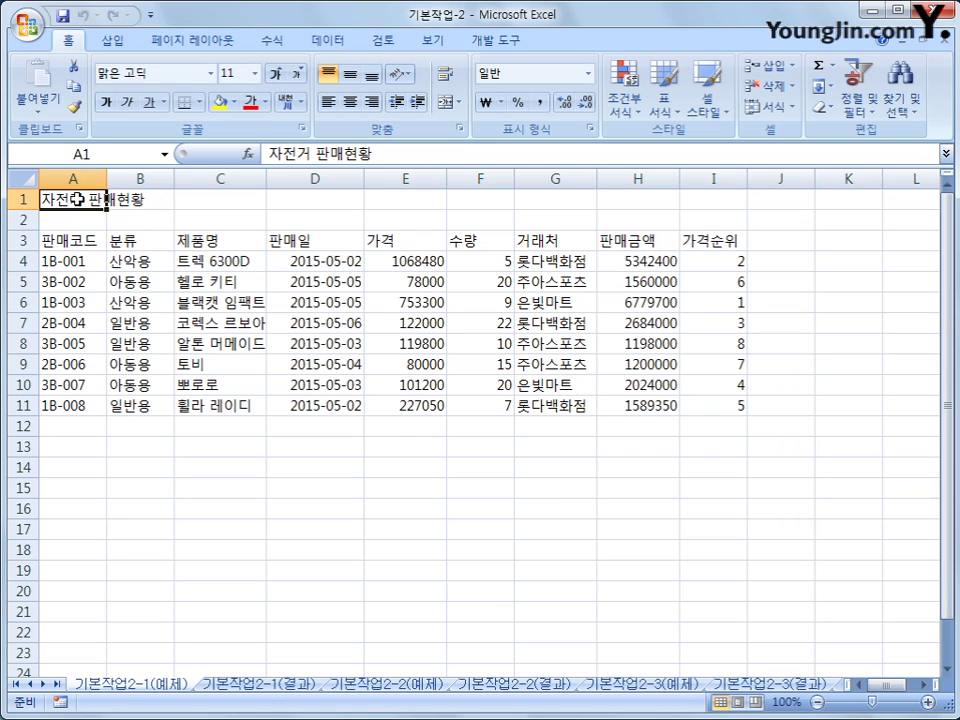
- Set title range A1:I1 to merge into one cell with horizontal and vertical alignment both set to 가운데
drag(77, 197, 687, 202)
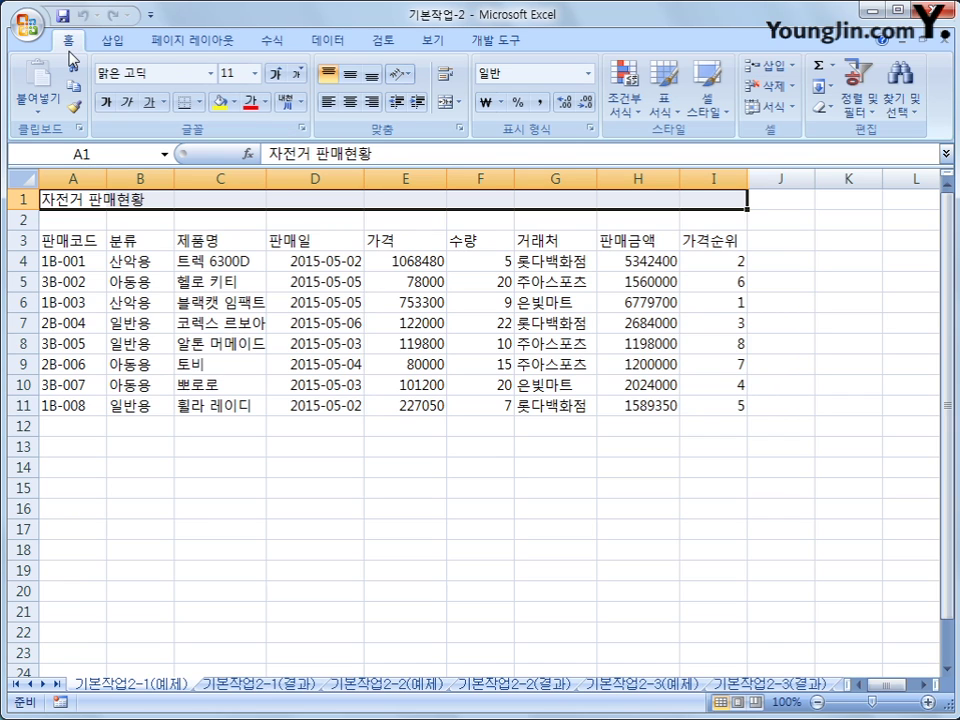
right_click(280, 202)
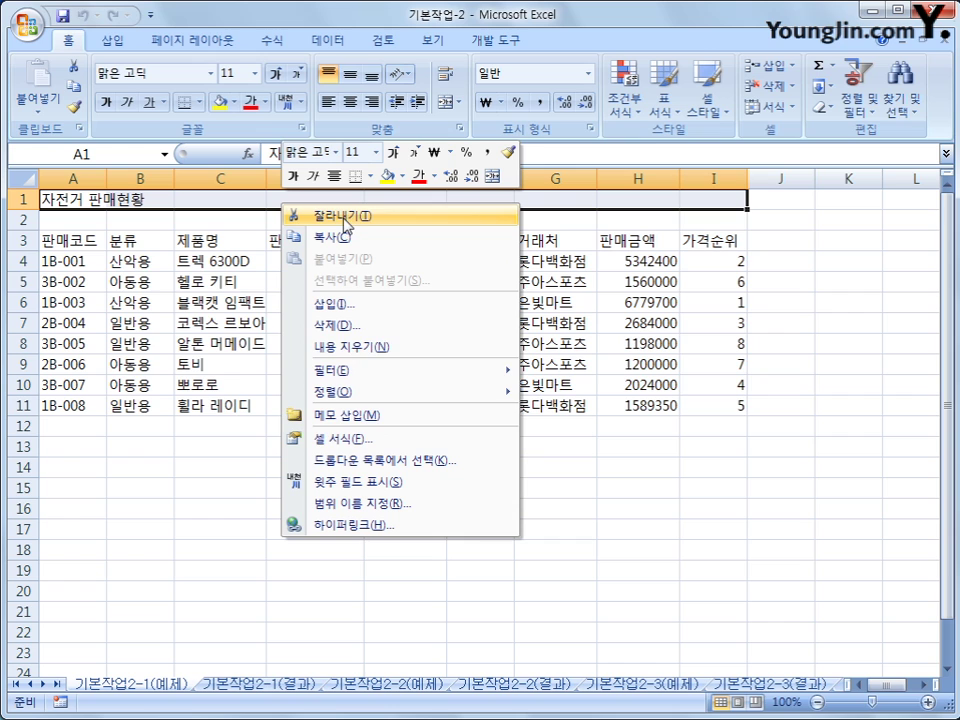
click(380, 441)
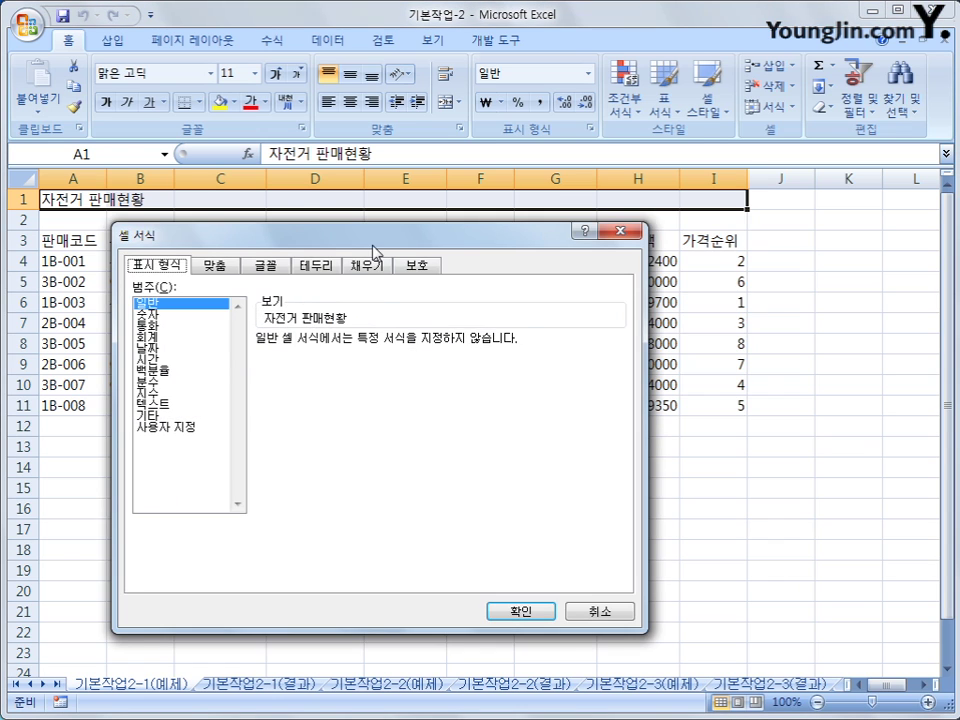
drag(404, 235, 437, 208)
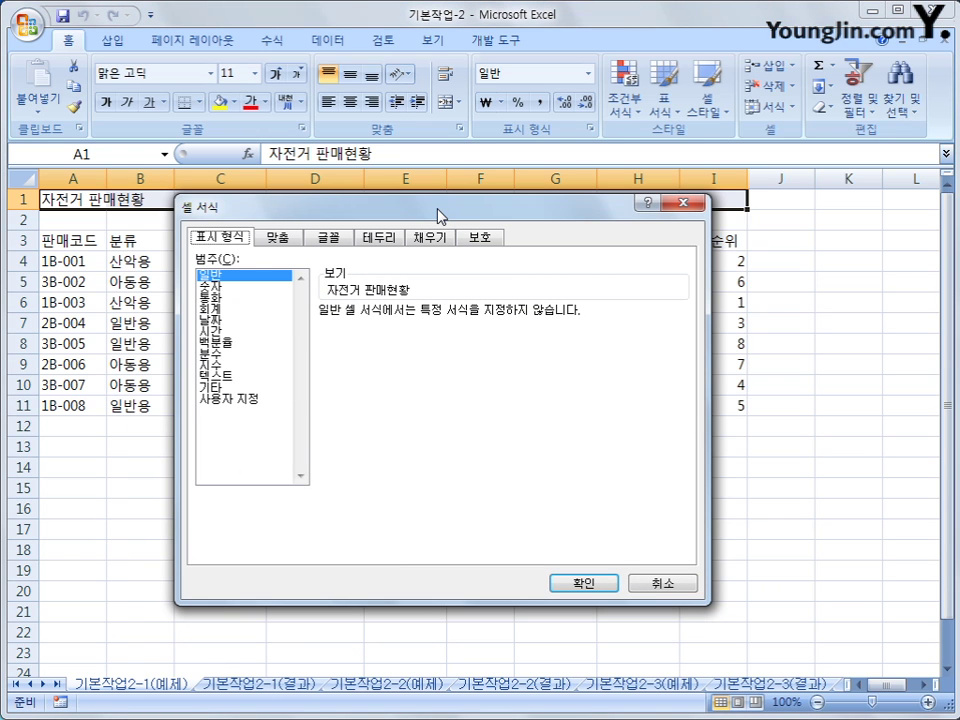
click(278, 243)
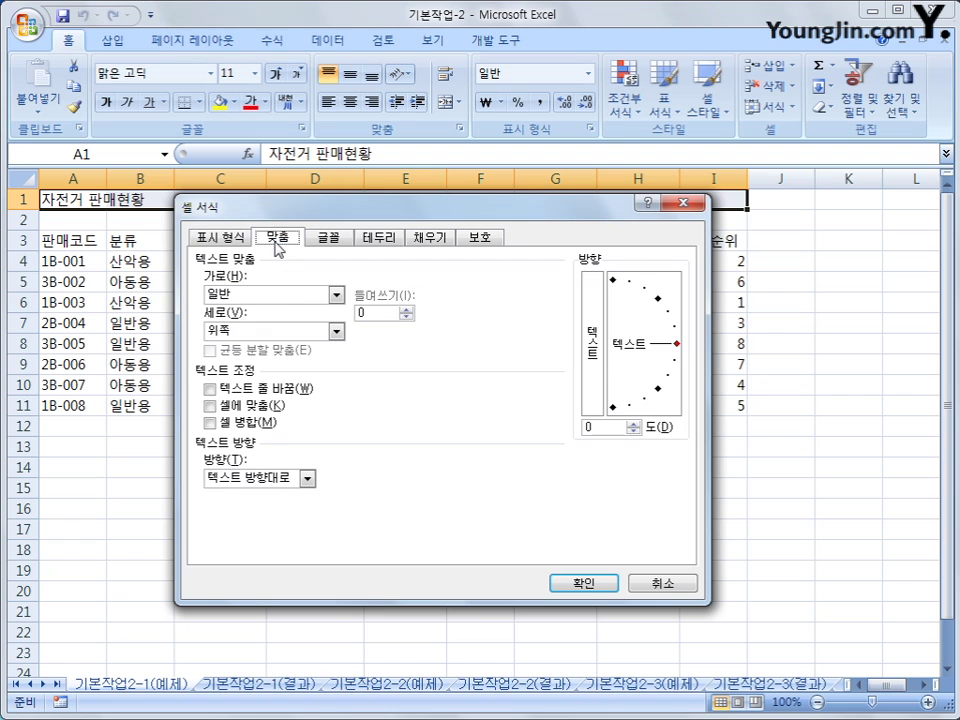
click(265, 424)
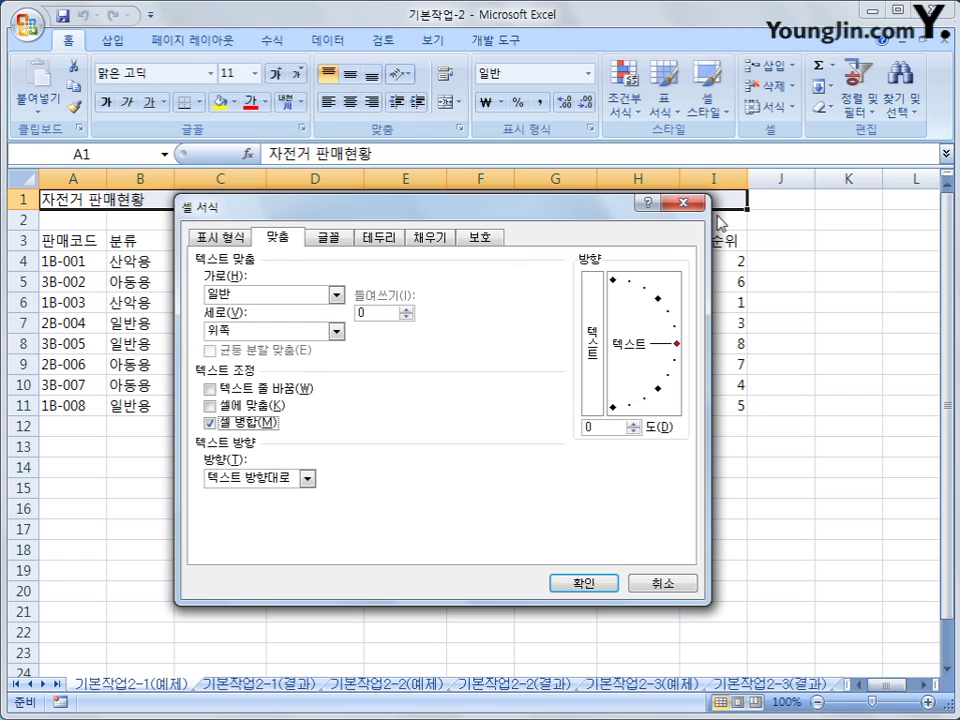
click(308, 299)
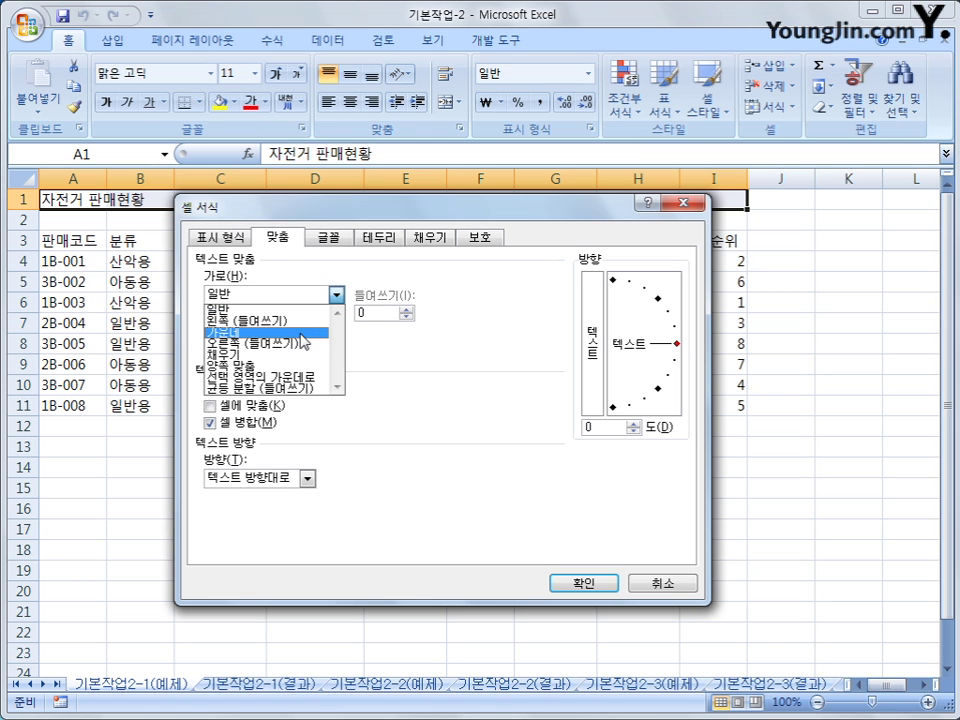
click(300, 334)
click(306, 332)
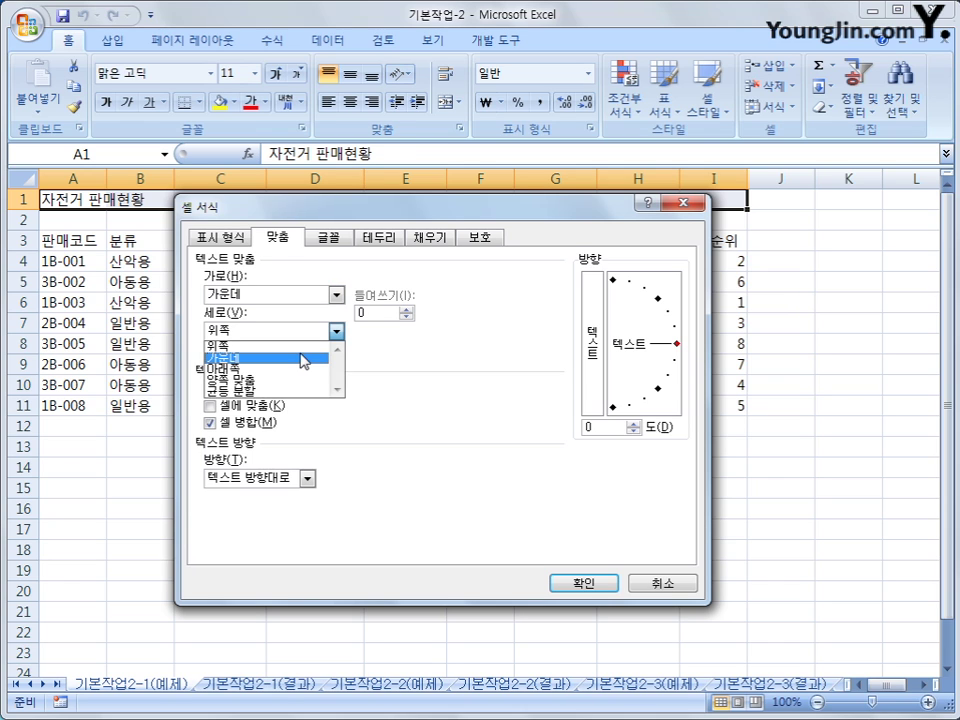
click(302, 358)
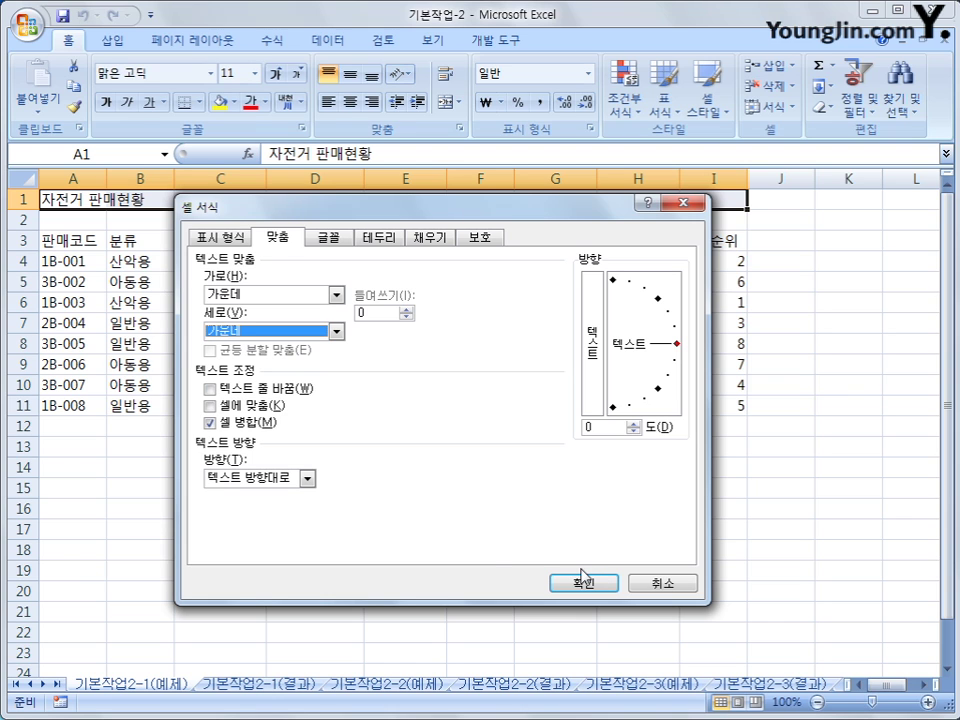
- Set the title's font to 휴먼옛체 in the cell formatting
click(327, 240)
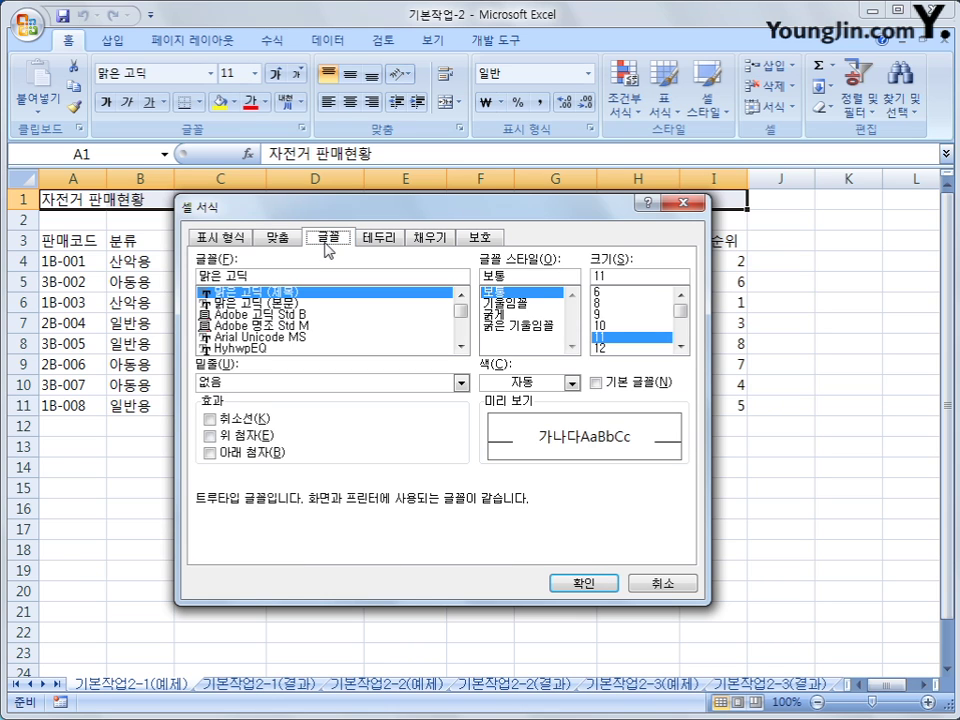
triple_click(296, 276)
text(휴)
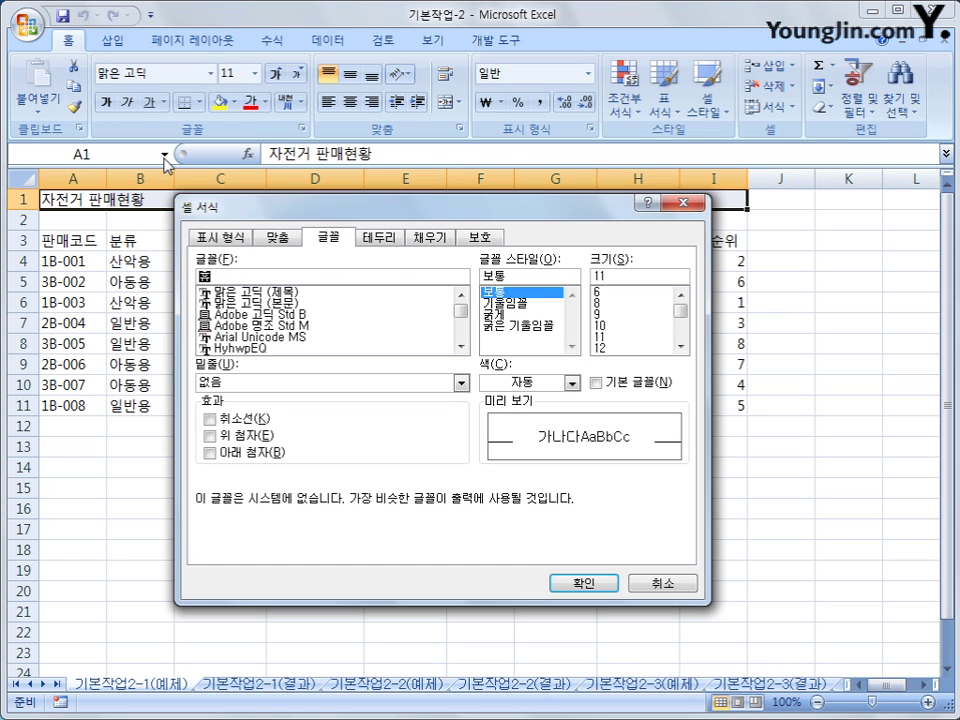
text(먼엣)
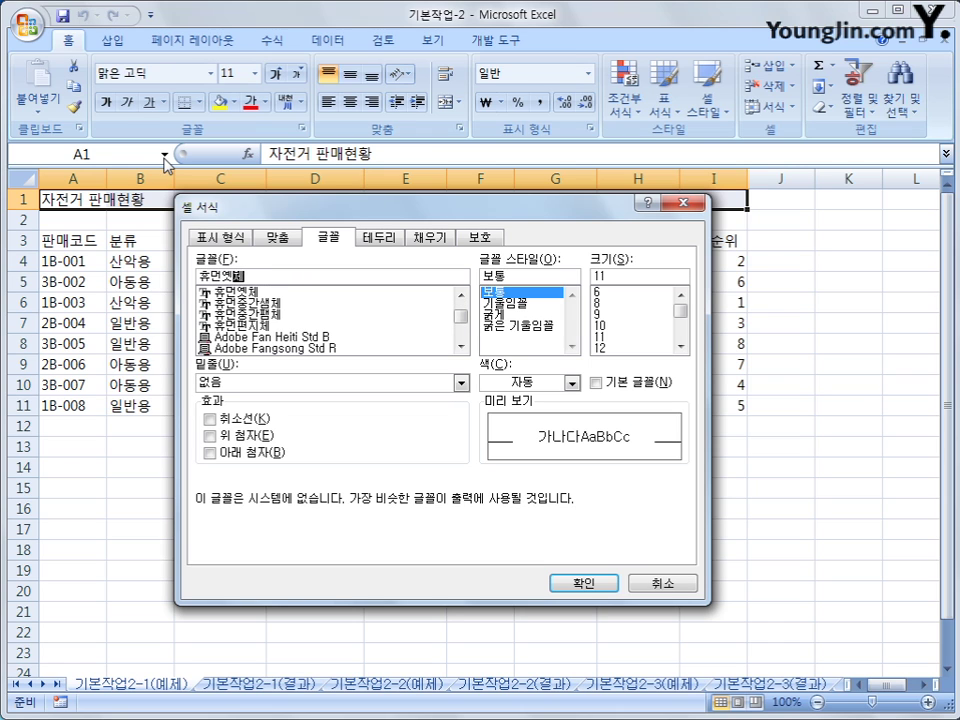
text(체)
click(270, 264)
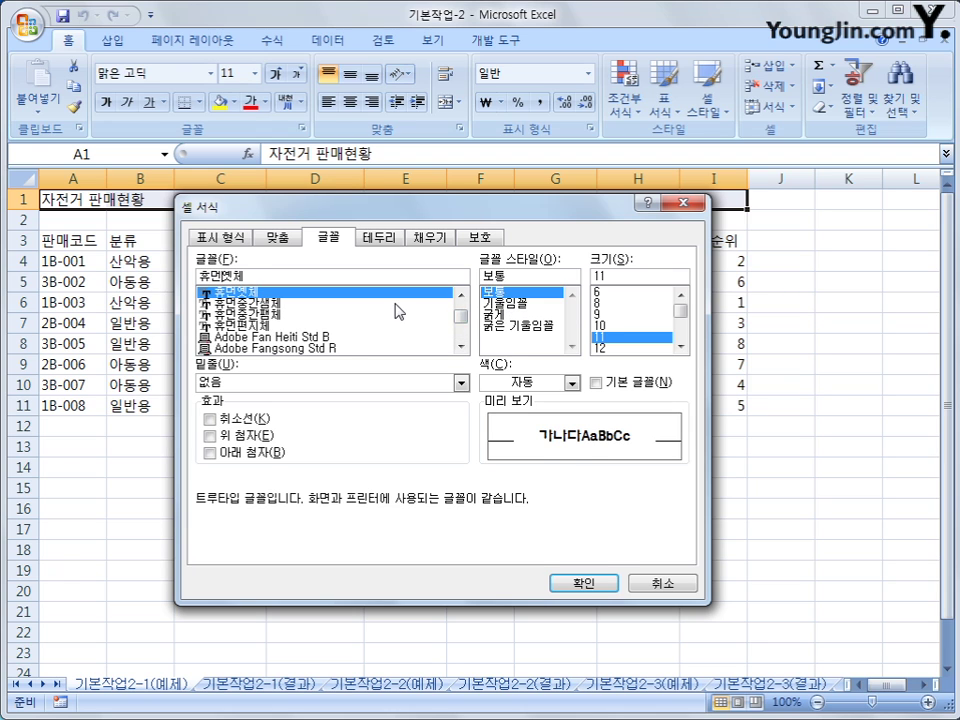
drag(461, 313, 464, 328)
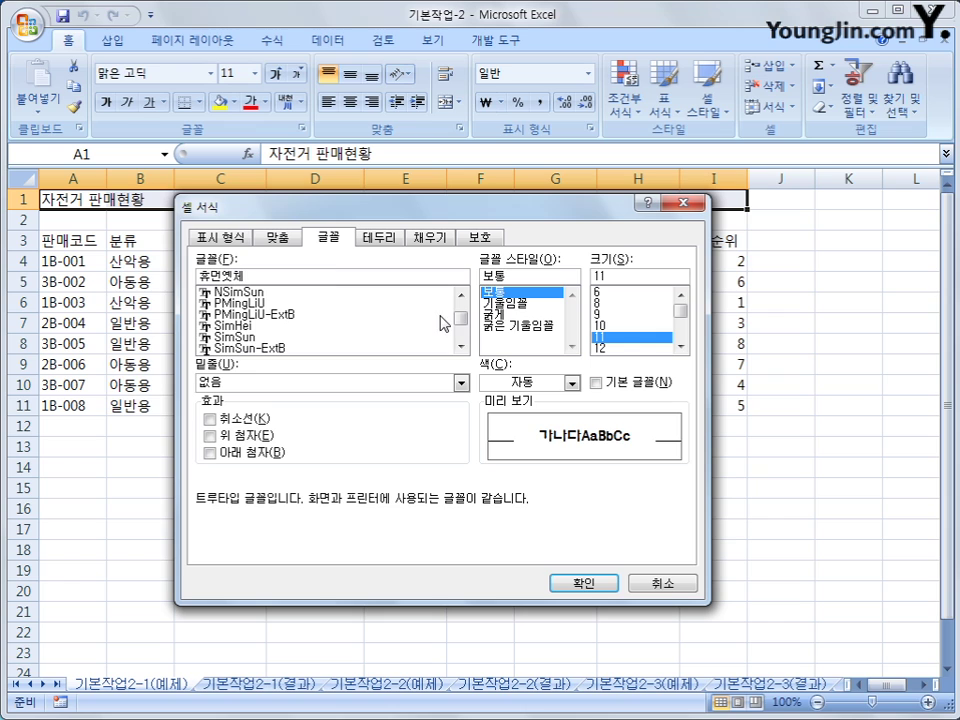
drag(463, 321, 463, 334)
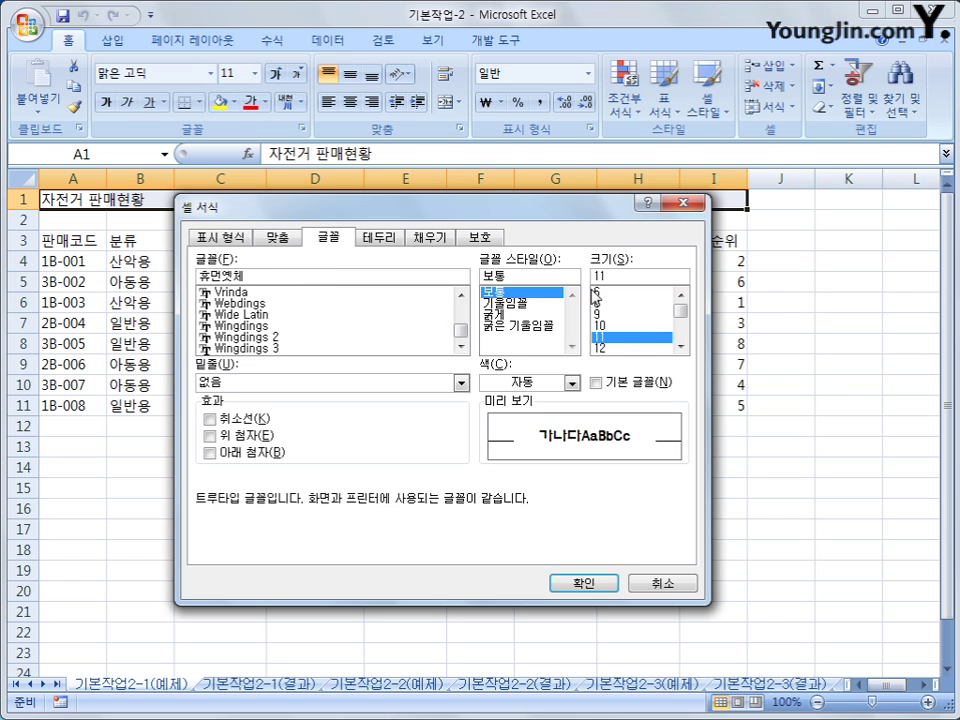
- Give the title the 굵은 기울임꼴 style, size 16 and an 이중 실선 underline, and apply the cell formatting
click(533, 333)
click(533, 327)
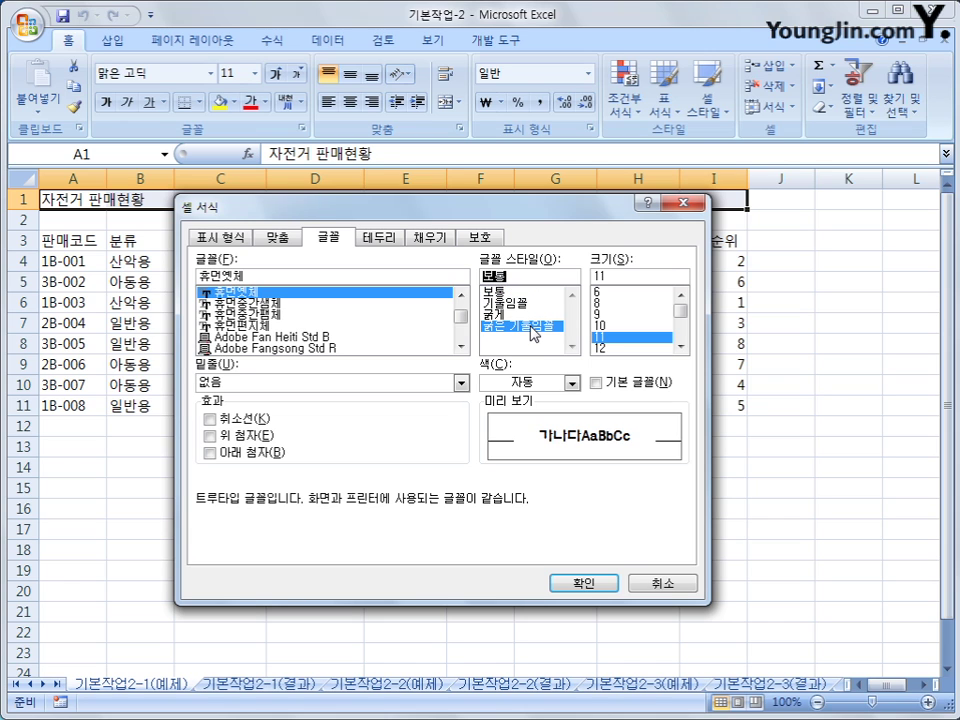
click(680, 345)
click(625, 338)
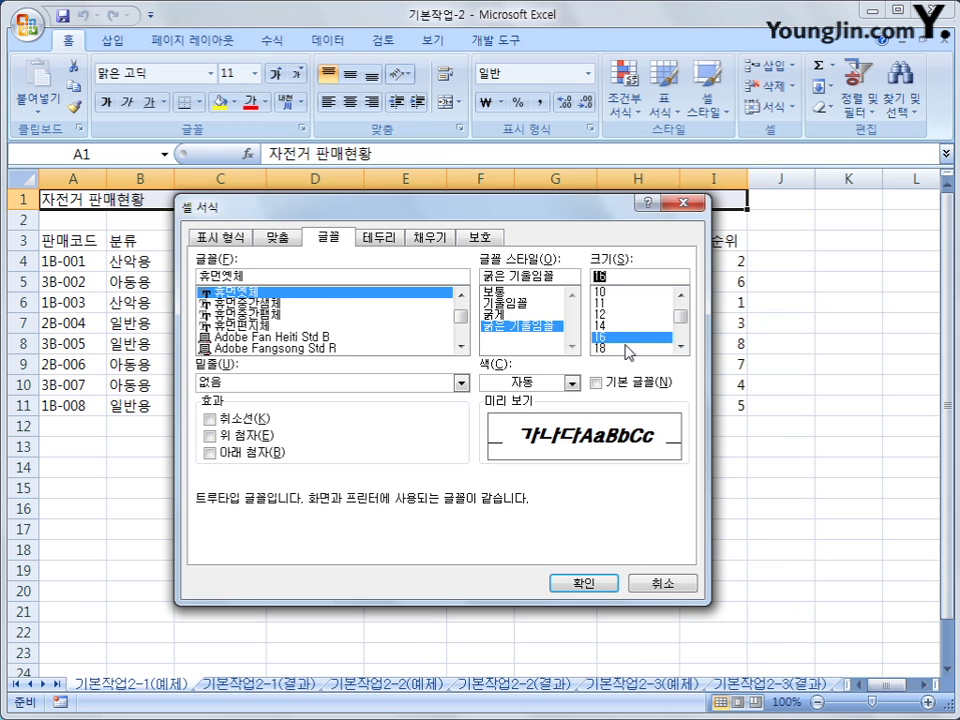
click(460, 383)
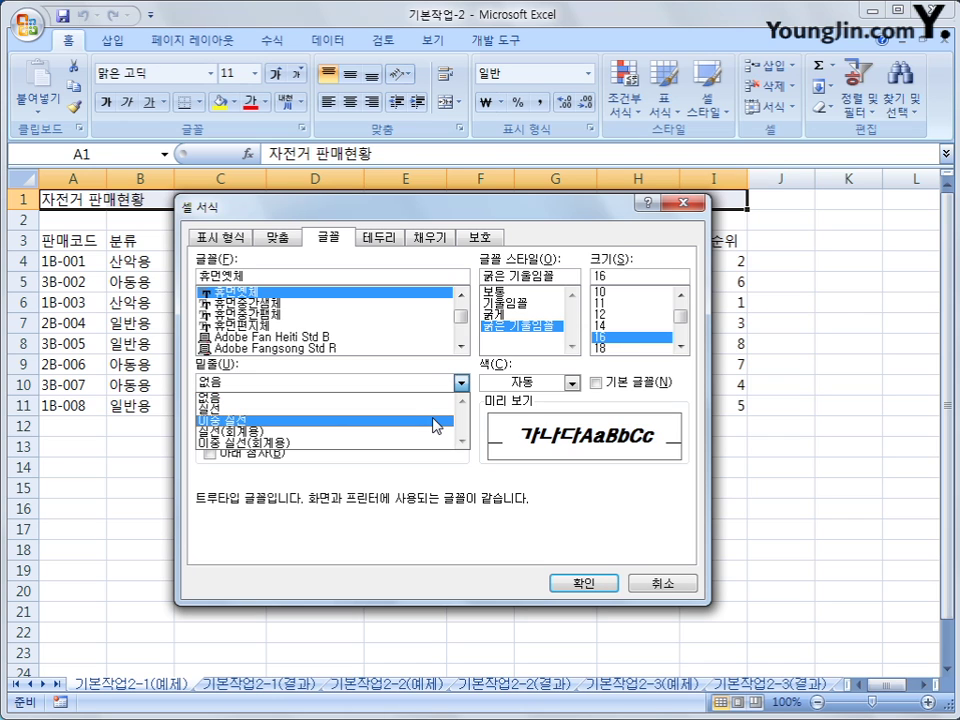
click(436, 421)
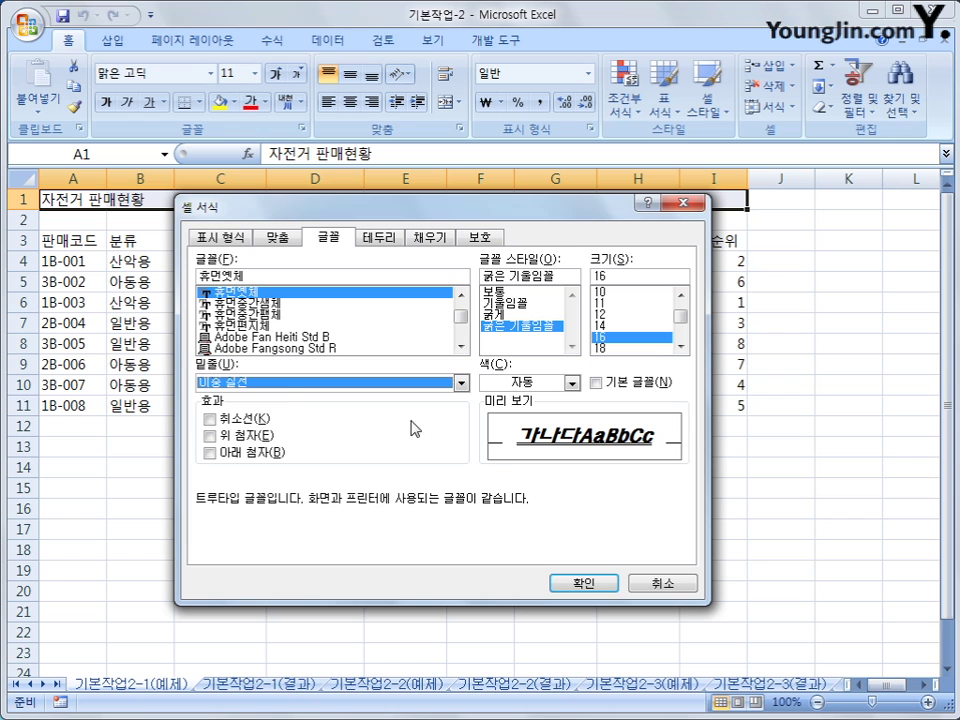
click(585, 583)
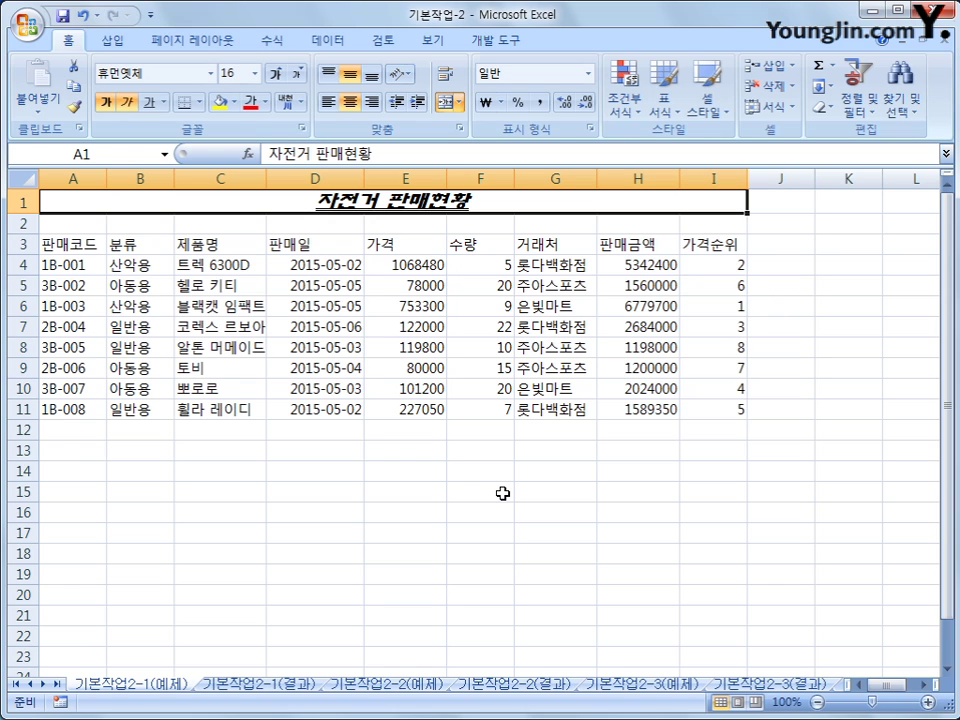
- Apply all borders (모든 테두리) to the table range A3:I11 and center its contents horizontally
drag(92, 244, 716, 418)
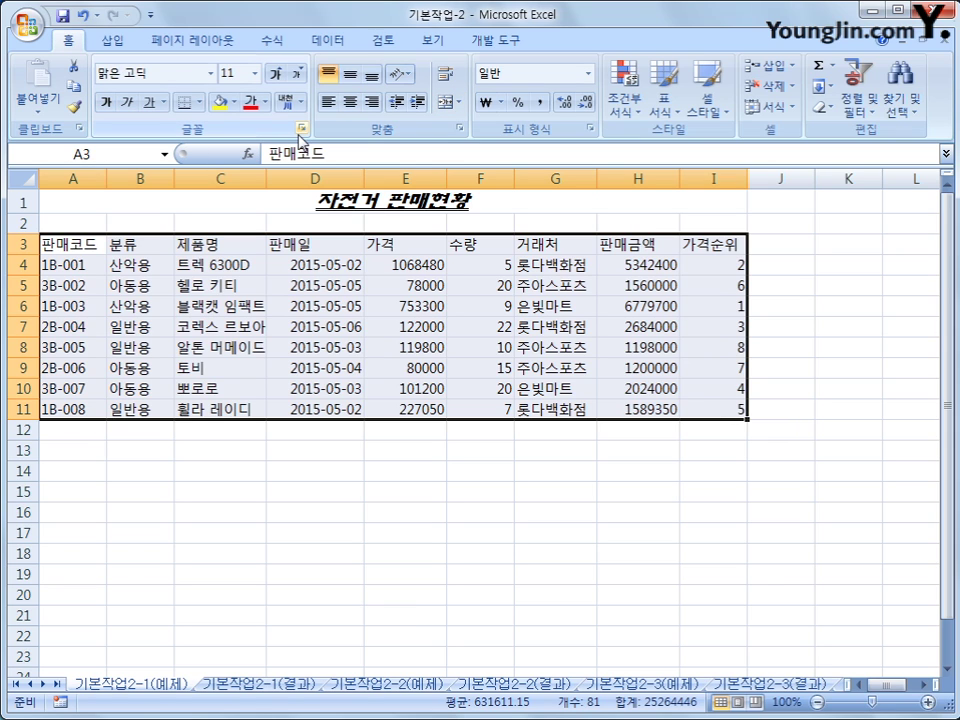
click(199, 102)
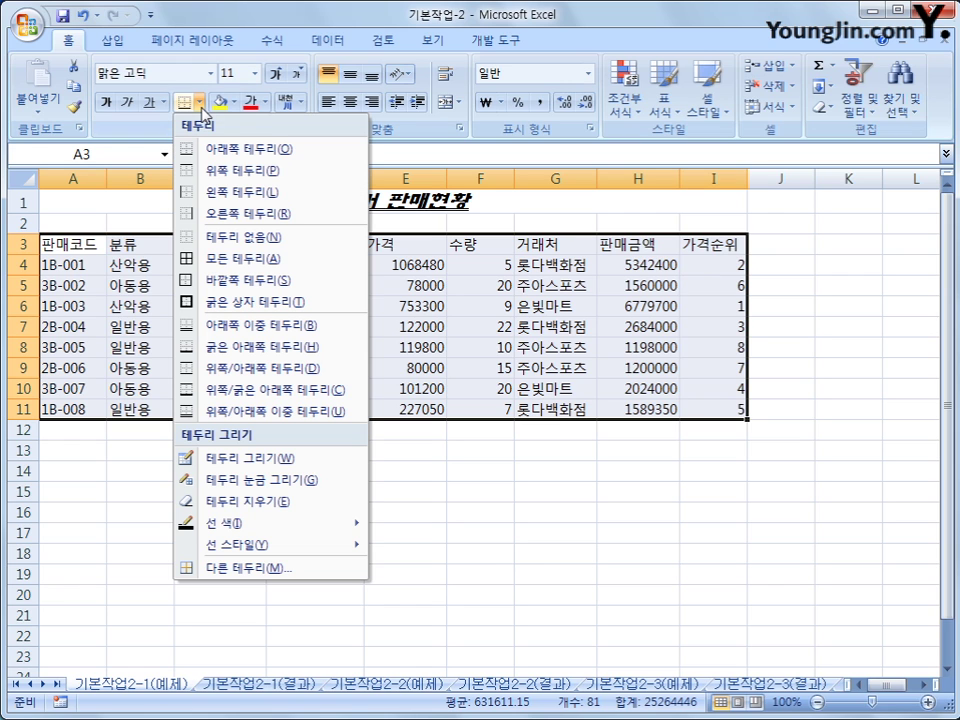
click(221, 260)
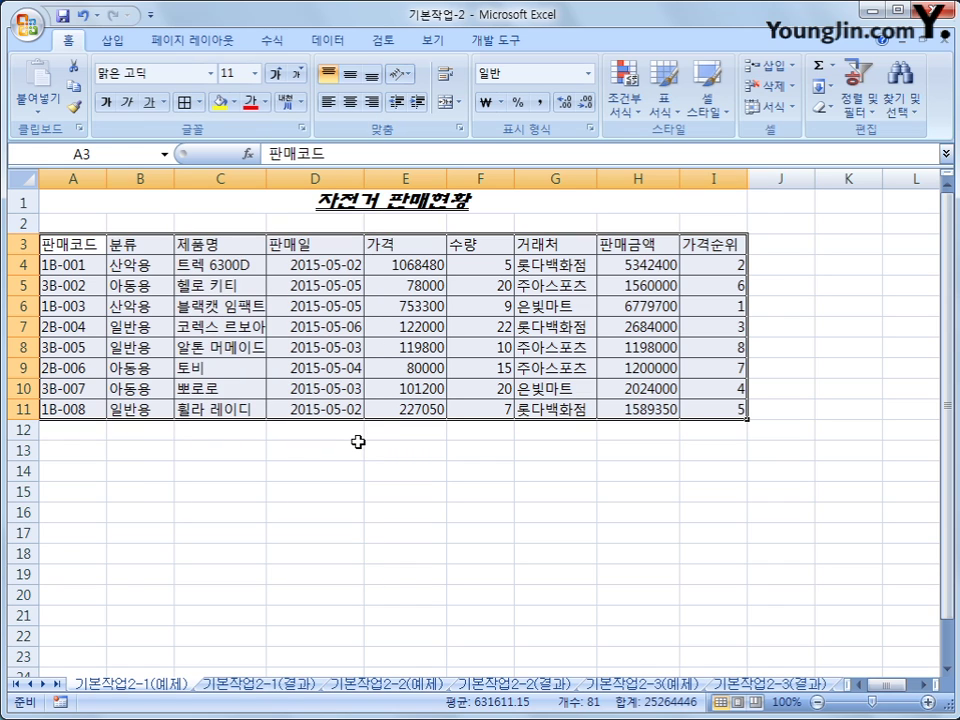
click(350, 103)
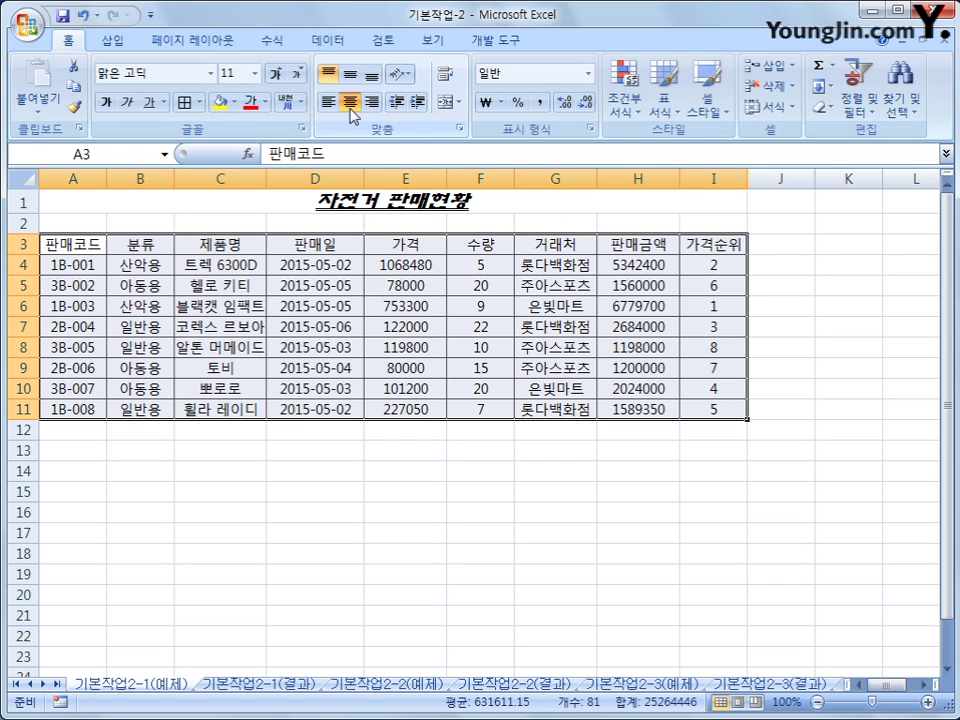
- Make the header row A3:I3 bold and fill it with the standard red color
drag(56, 243, 686, 239)
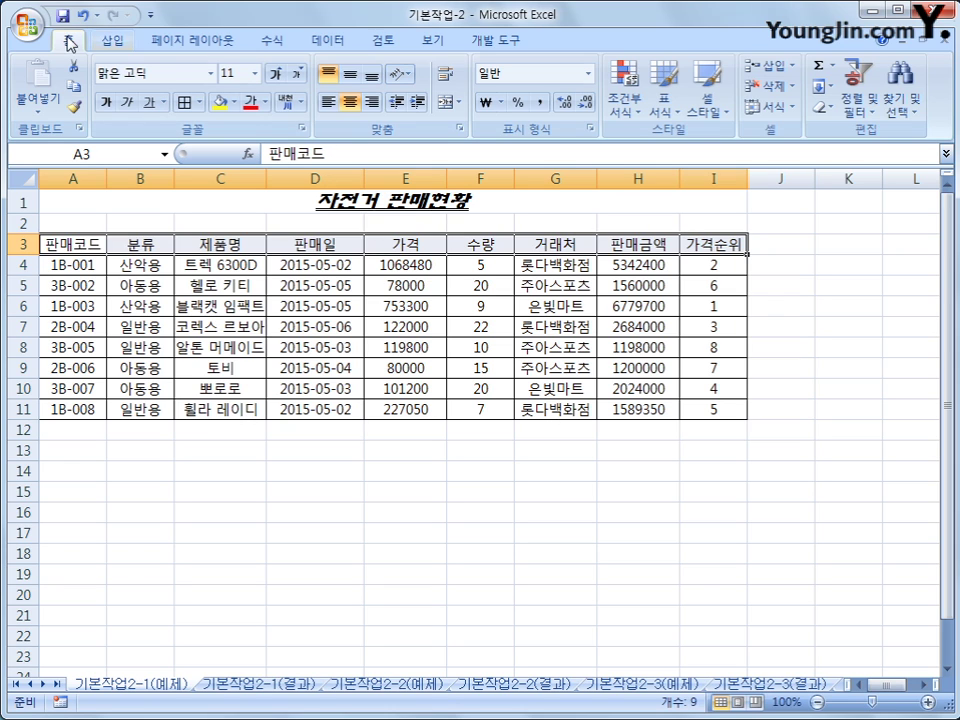
click(107, 104)
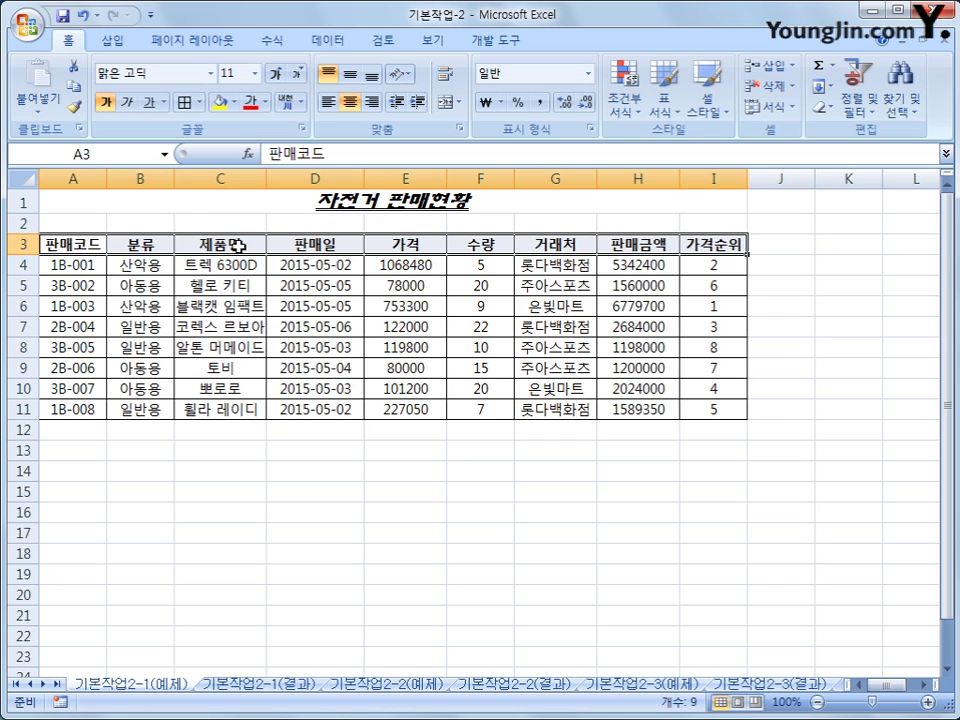
click(235, 104)
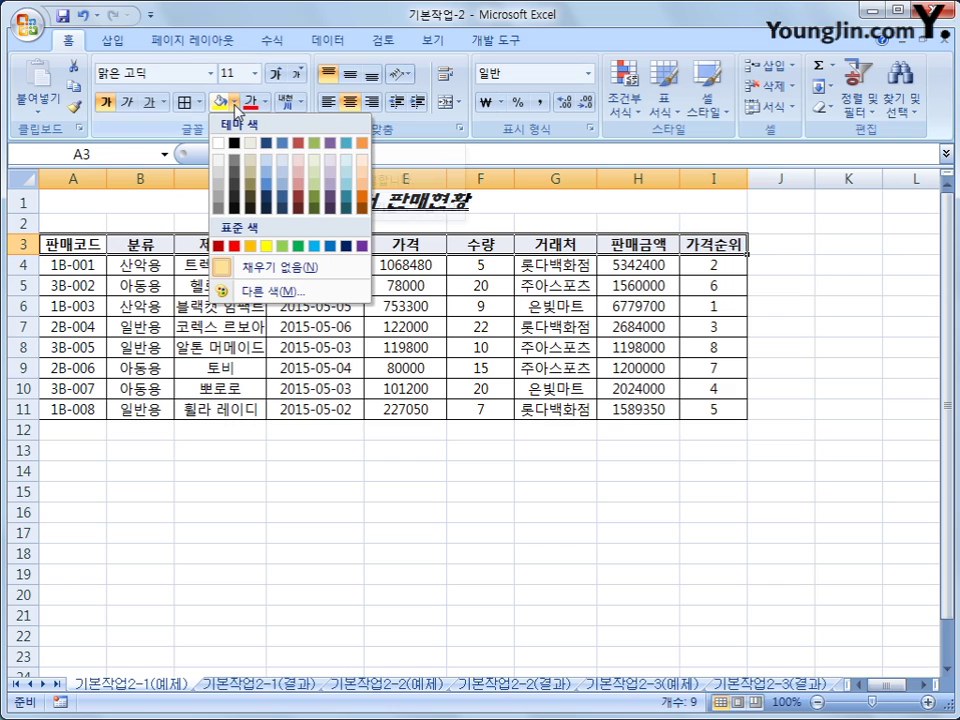
click(235, 246)
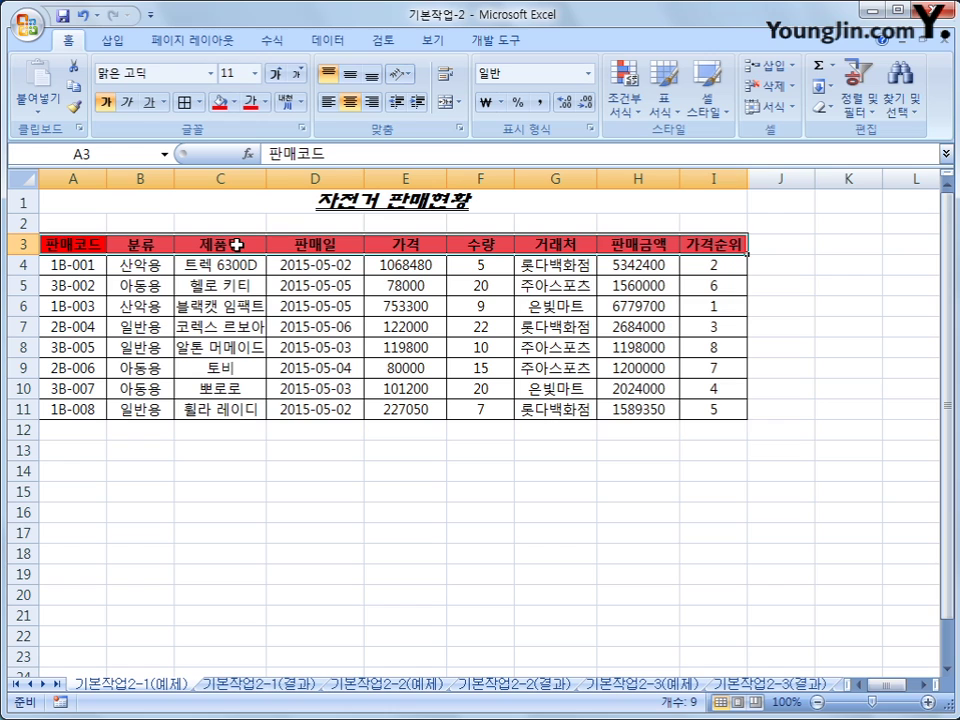
- Apply the 셀에 맞춤 (shrink to fit) text control to the product names in C4:C11
drag(235, 265, 235, 410)
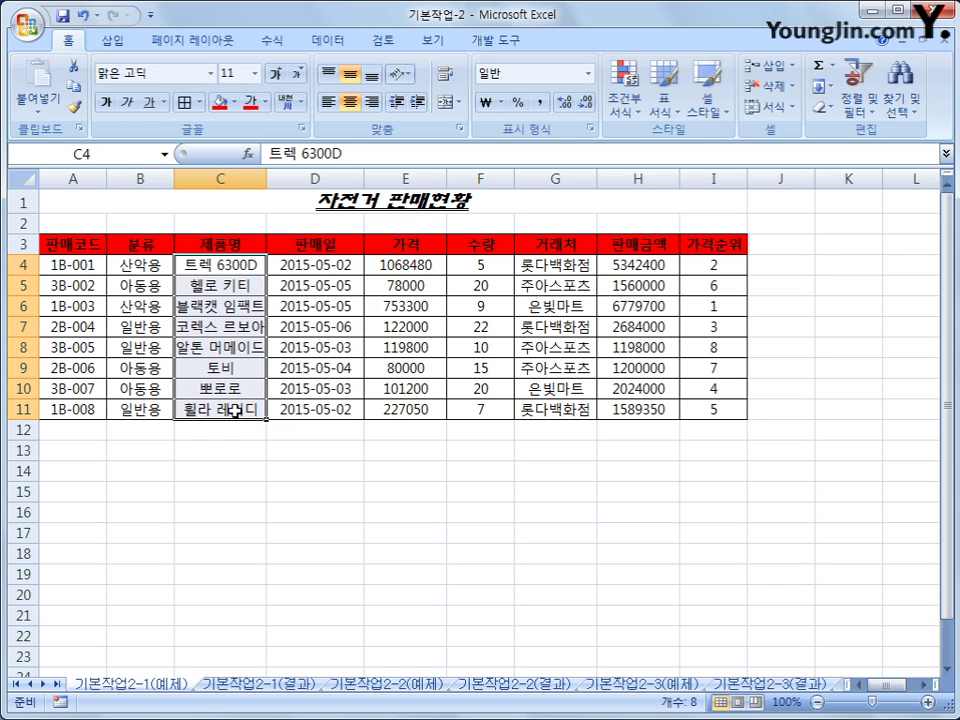
right_click(242, 264)
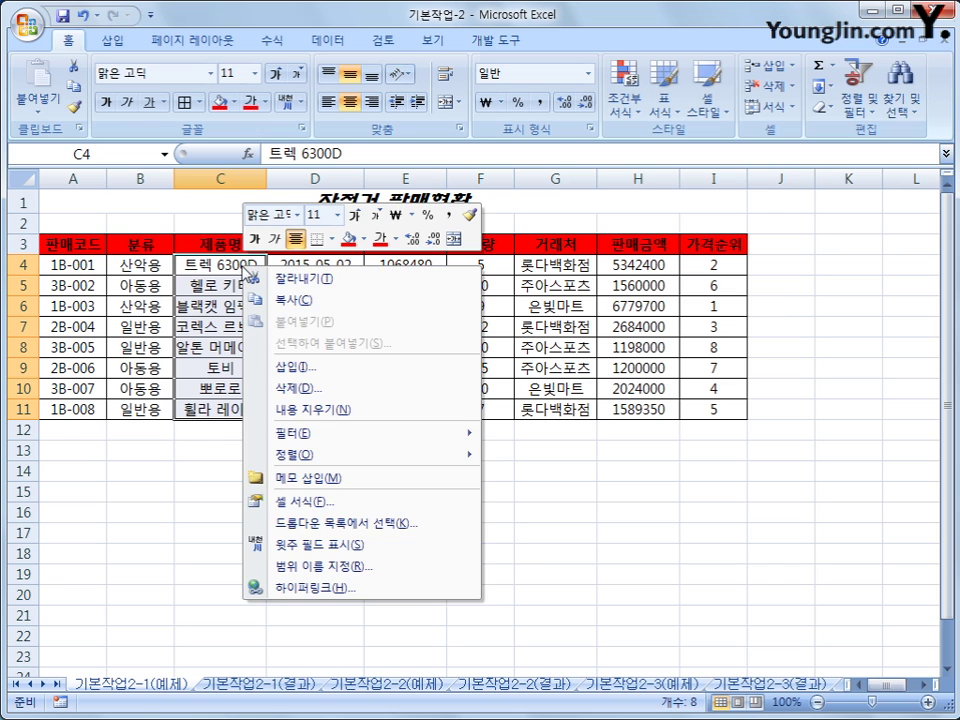
click(398, 502)
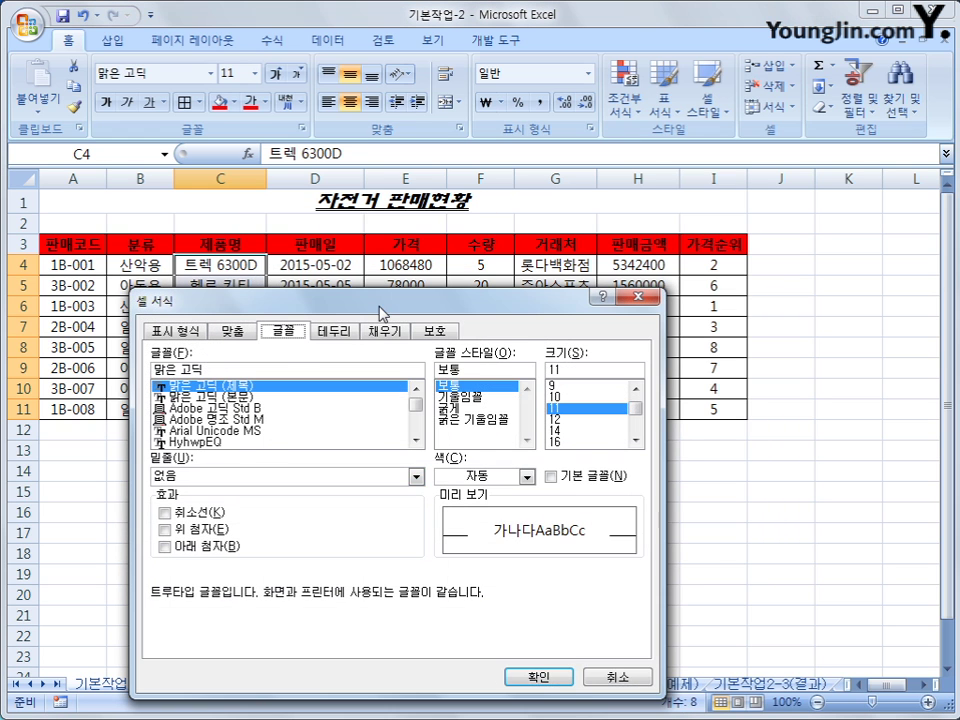
drag(380, 313, 456, 194)
click(320, 214)
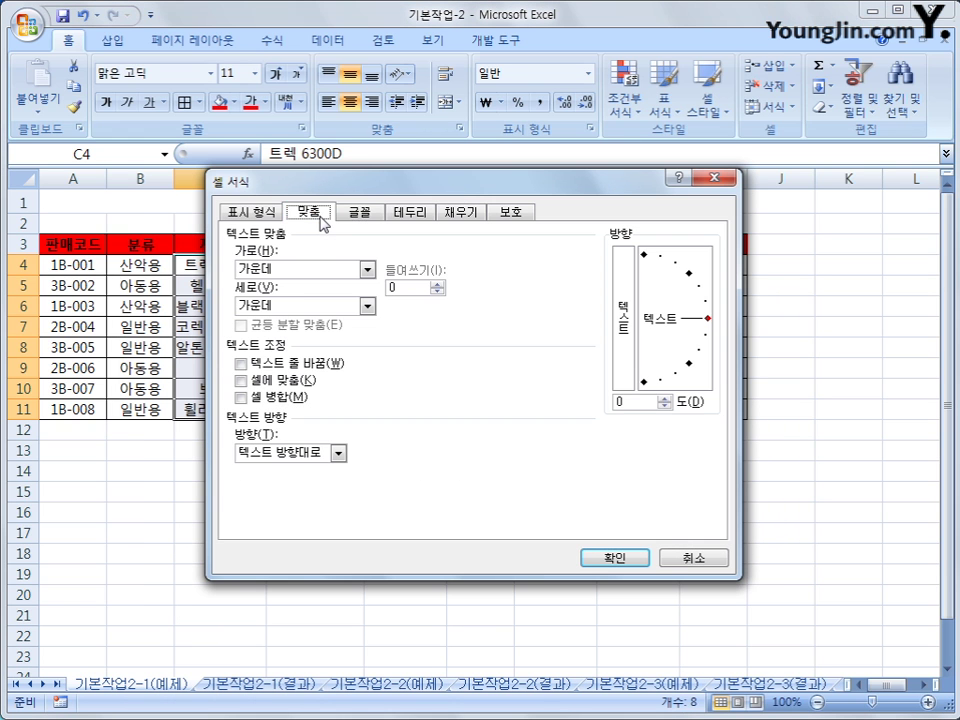
click(303, 381)
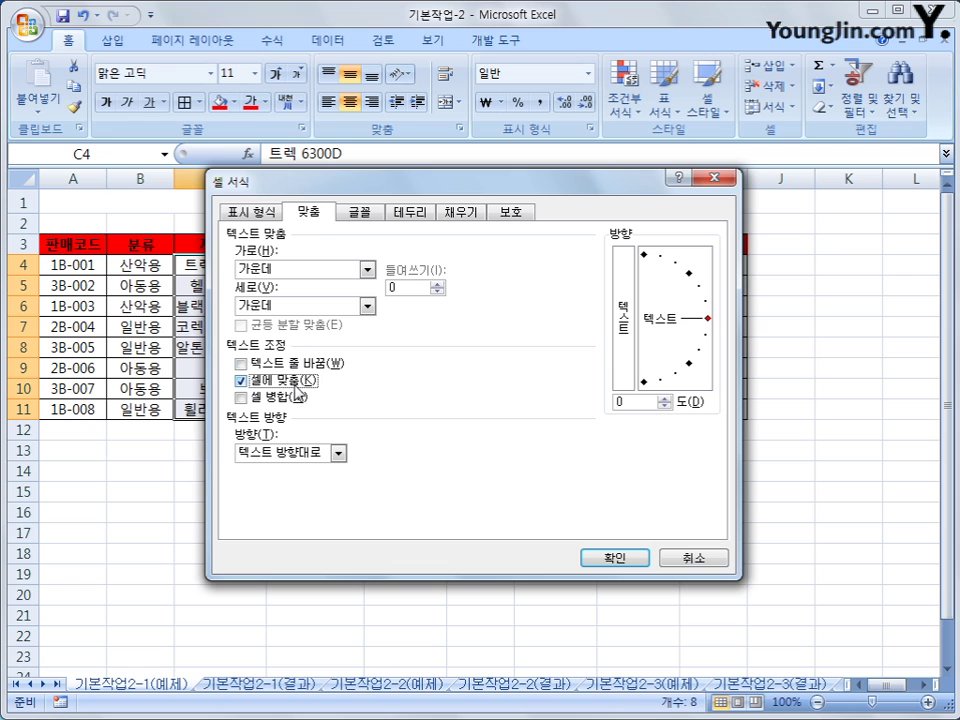
click(614, 558)
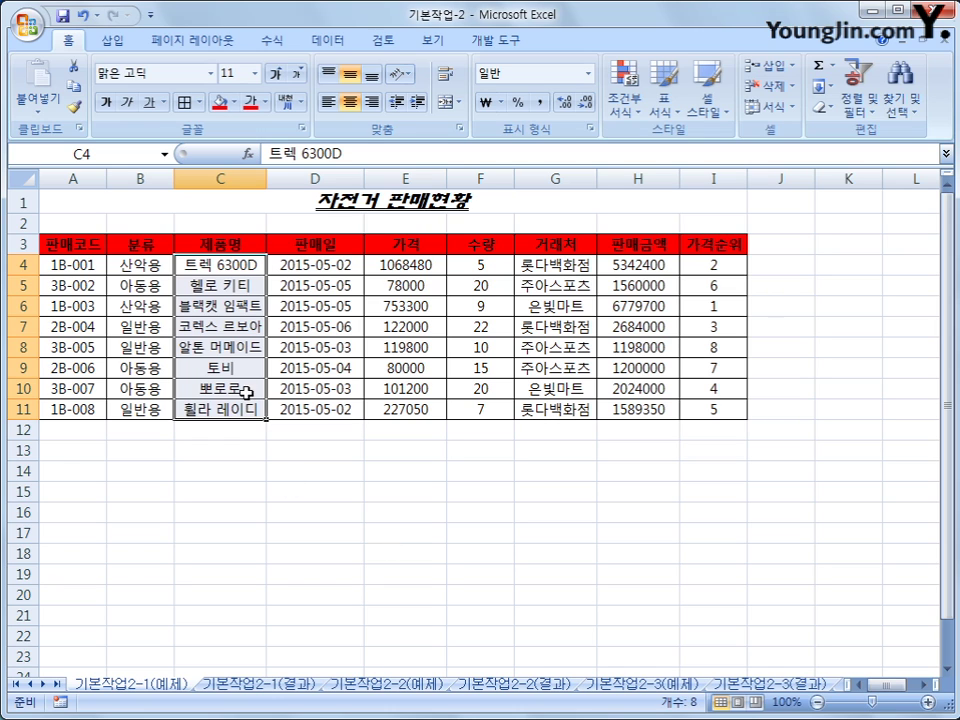
click(233, 268)
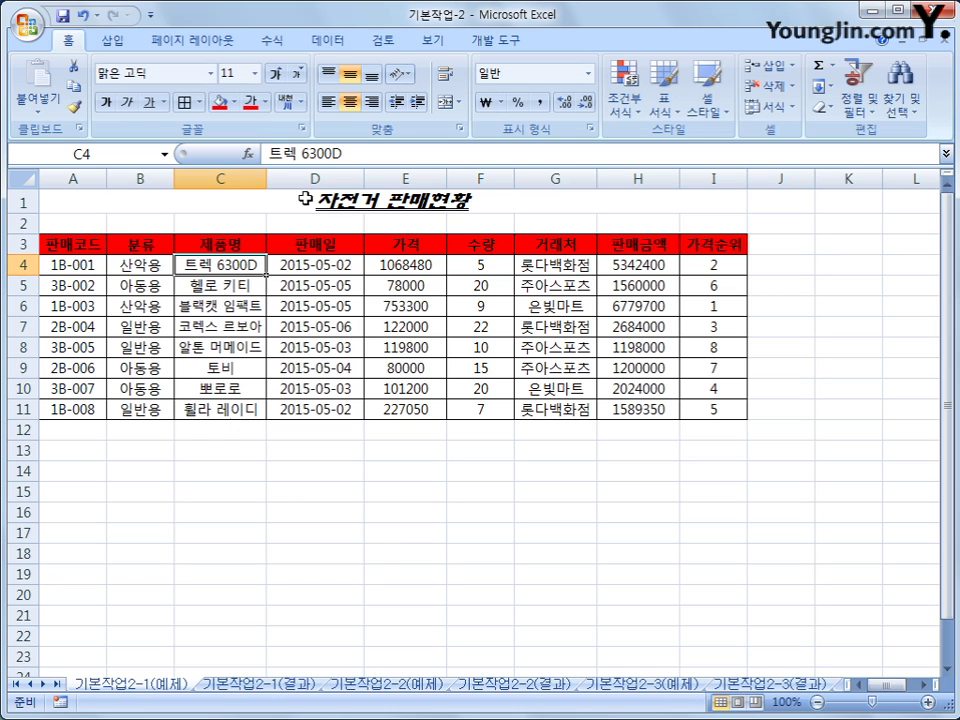
- Examine the individual product names in C4:C11 to check how the shrink-to-fit setting displays them
click(241, 331)
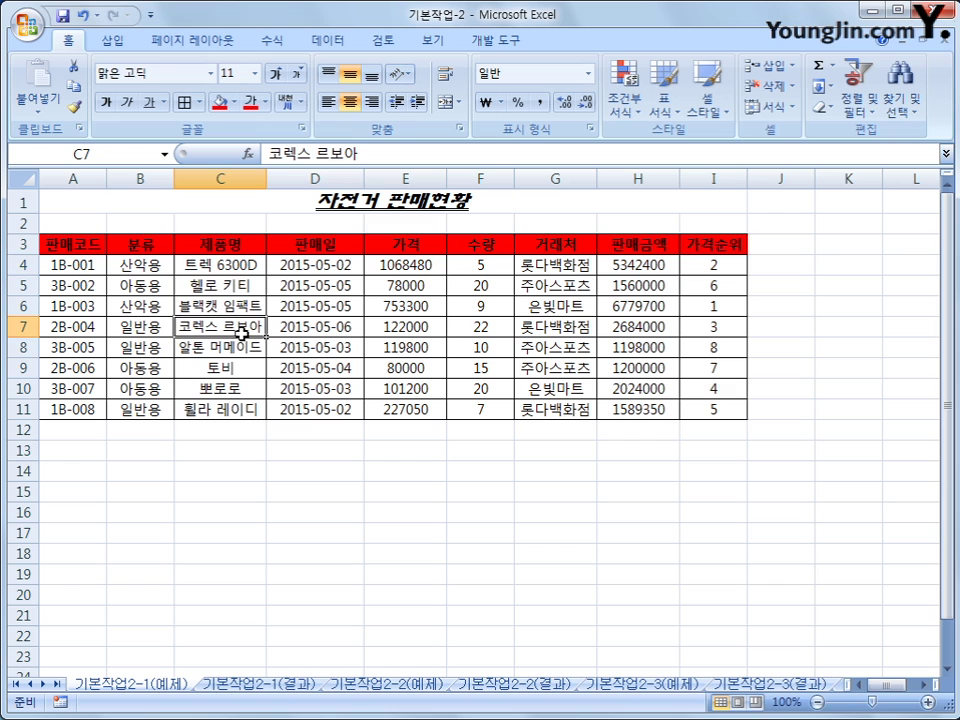
click(246, 305)
click(245, 268)
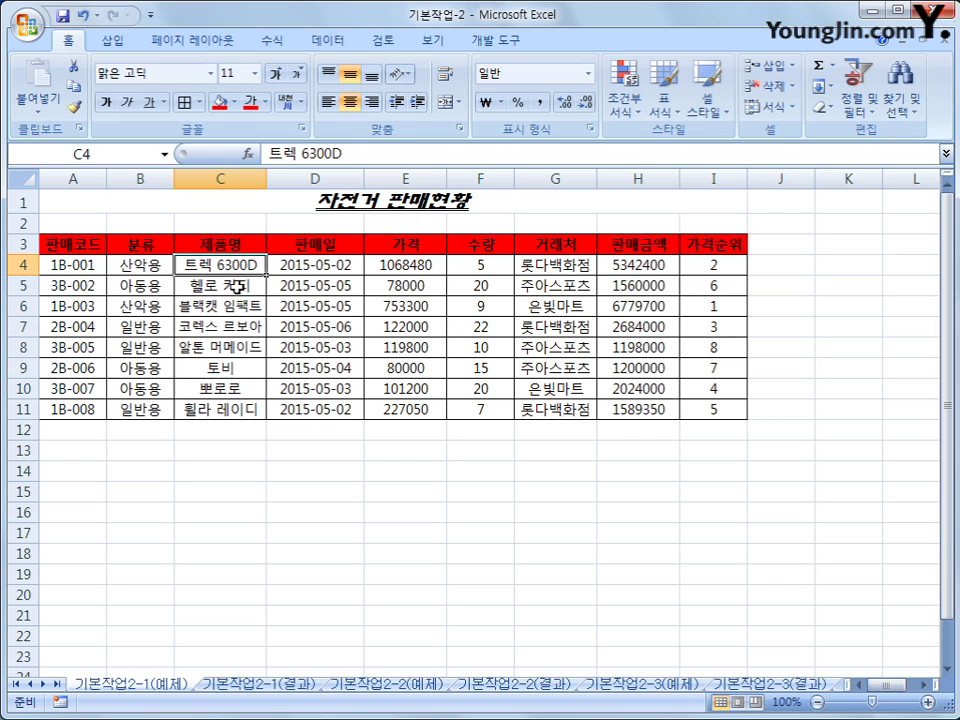
click(237, 287)
click(250, 305)
click(242, 346)
click(240, 389)
click(237, 409)
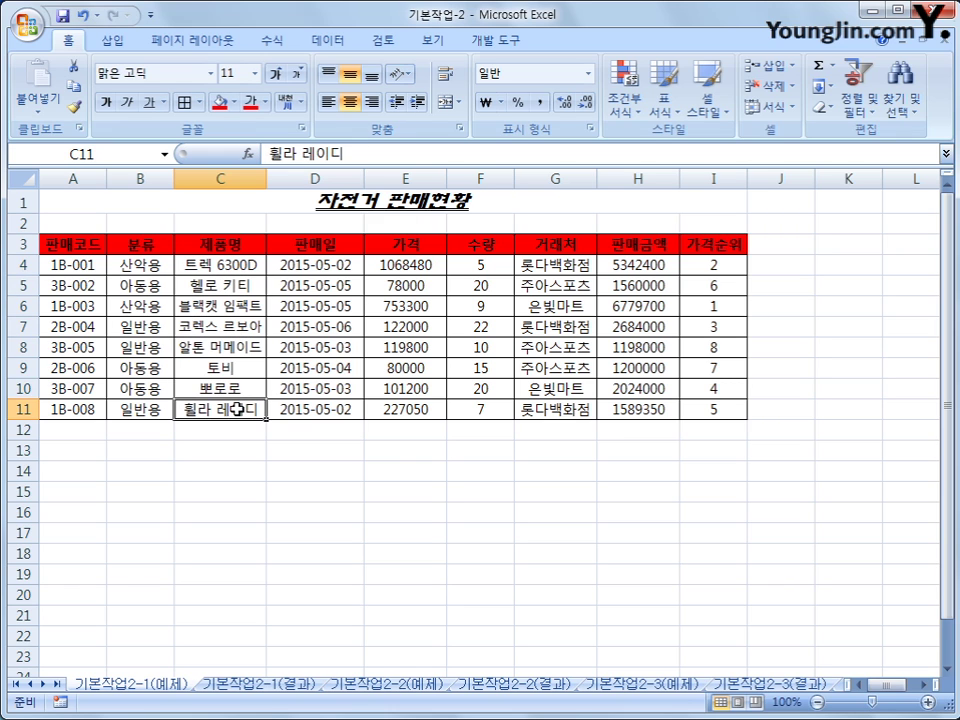
click(240, 388)
click(240, 346)
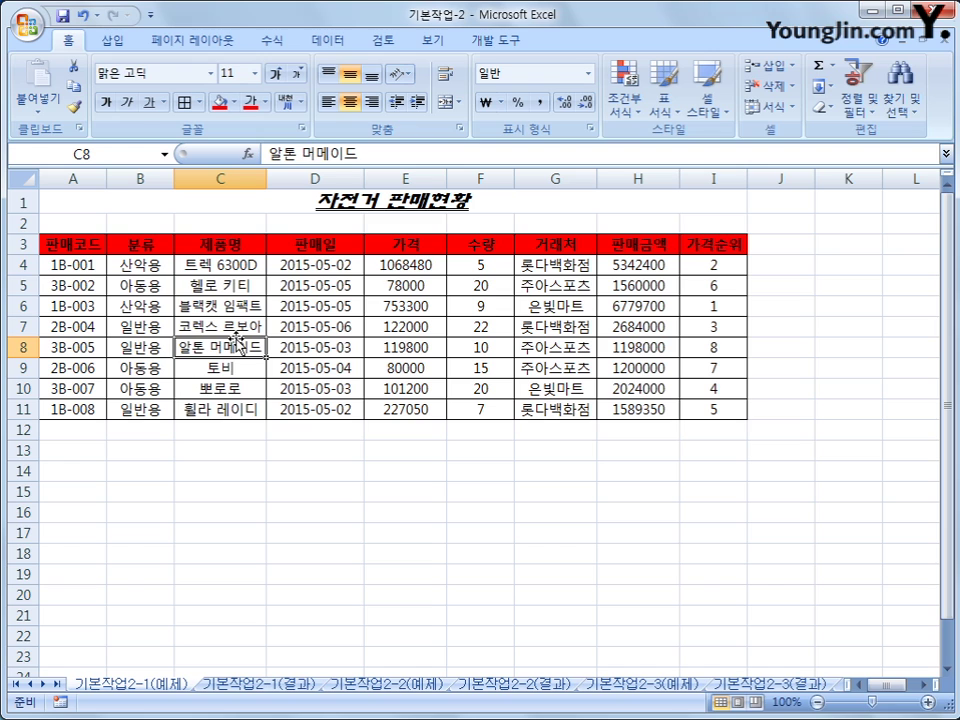
- Apply the comma style to the prices in E4:E11 and the sales amounts in H4:H11
drag(426, 266, 421, 411)
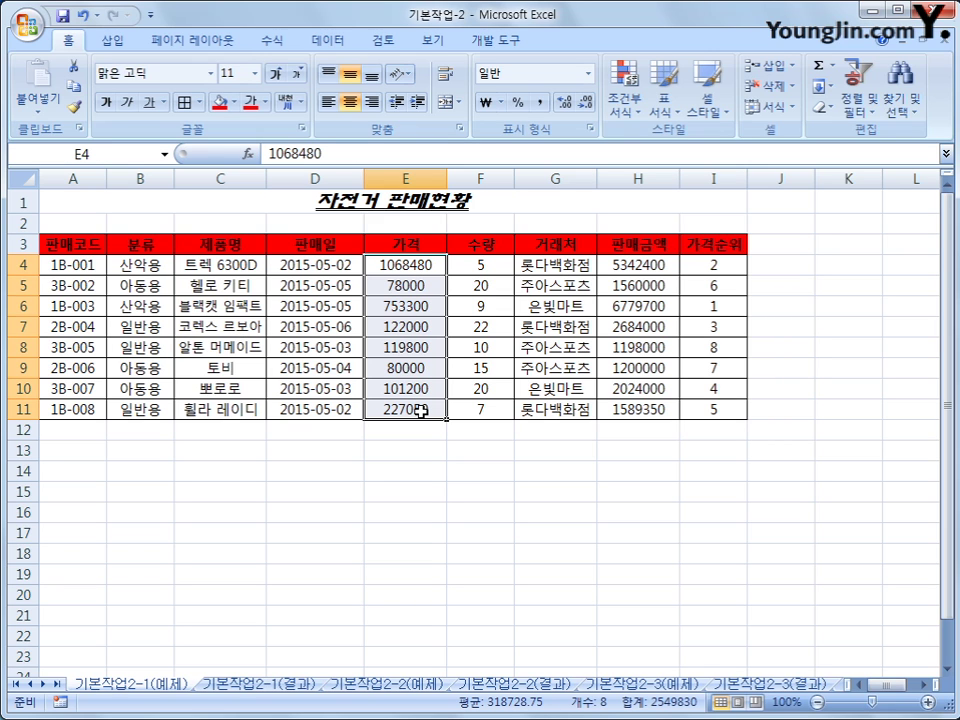
ctrl+click(627, 265)
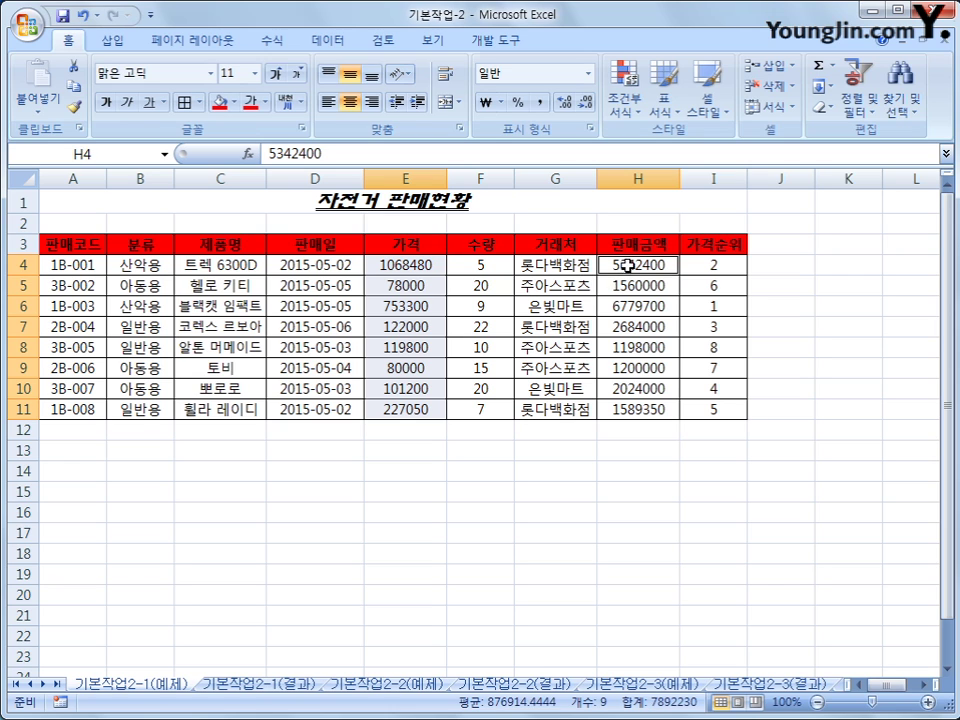
drag(627, 265, 620, 413)
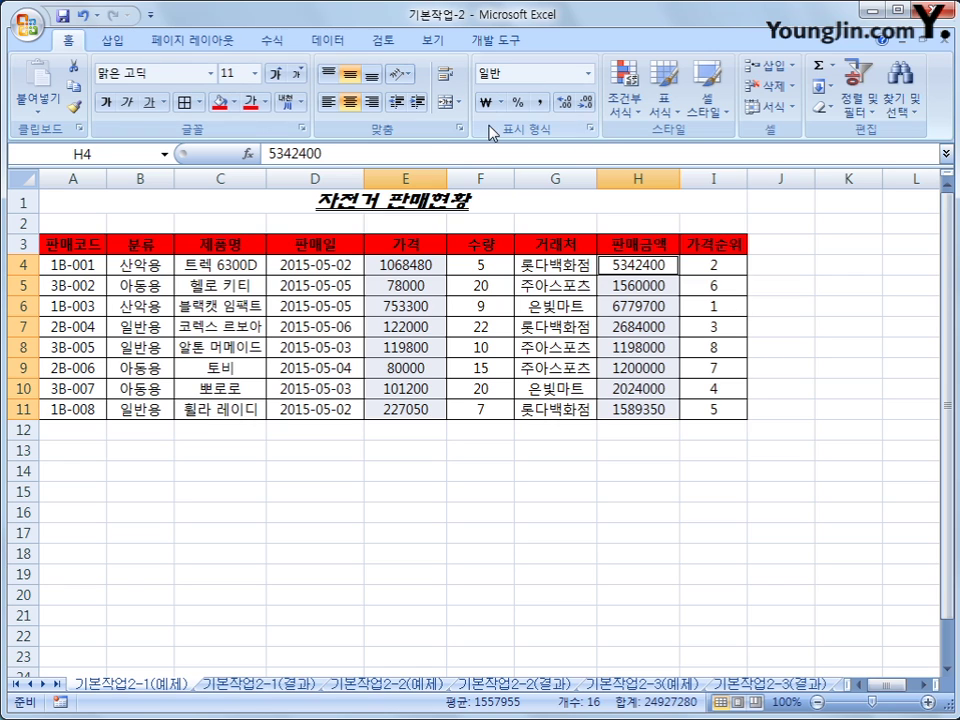
click(541, 104)
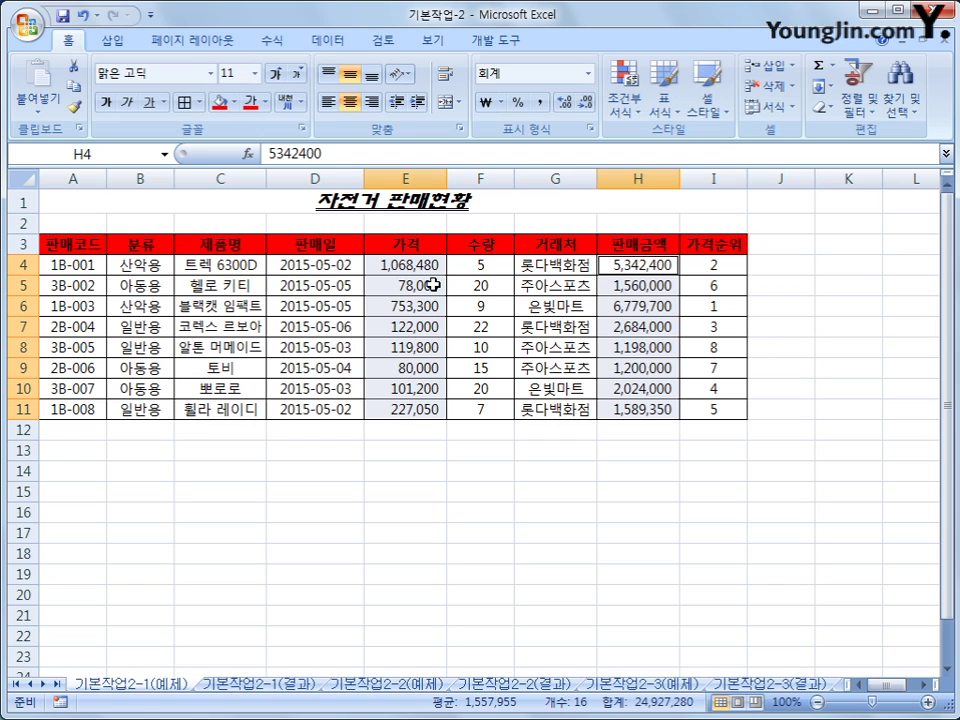
- Apply a custom number format to the price ranks in I4:I11 that appends "위" to each number
drag(713, 266, 705, 410)
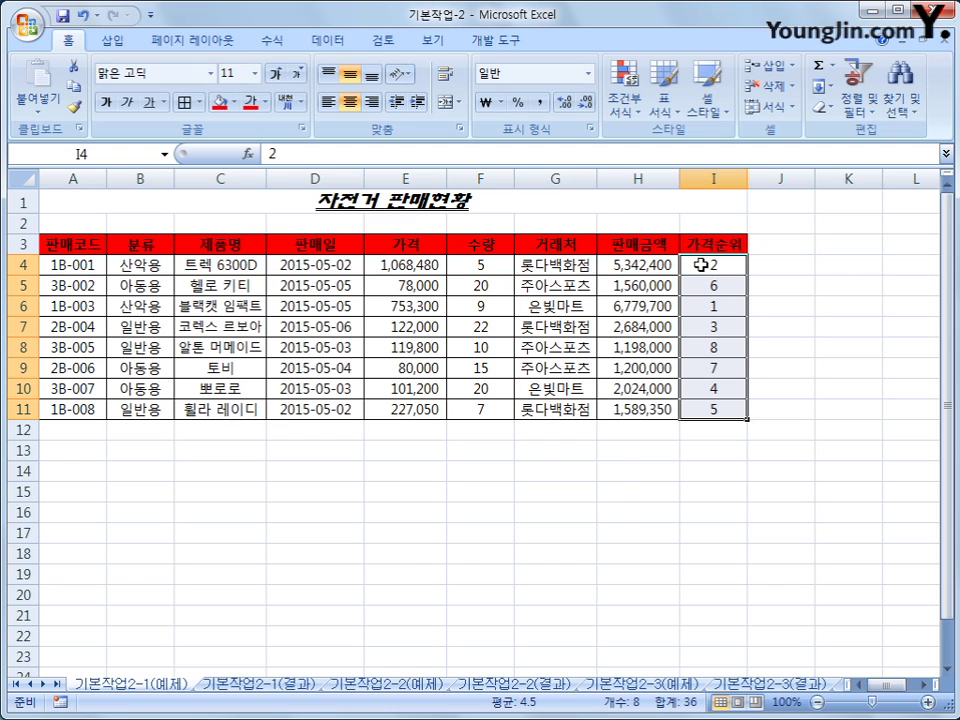
key(shift+F10)
click(546, 433)
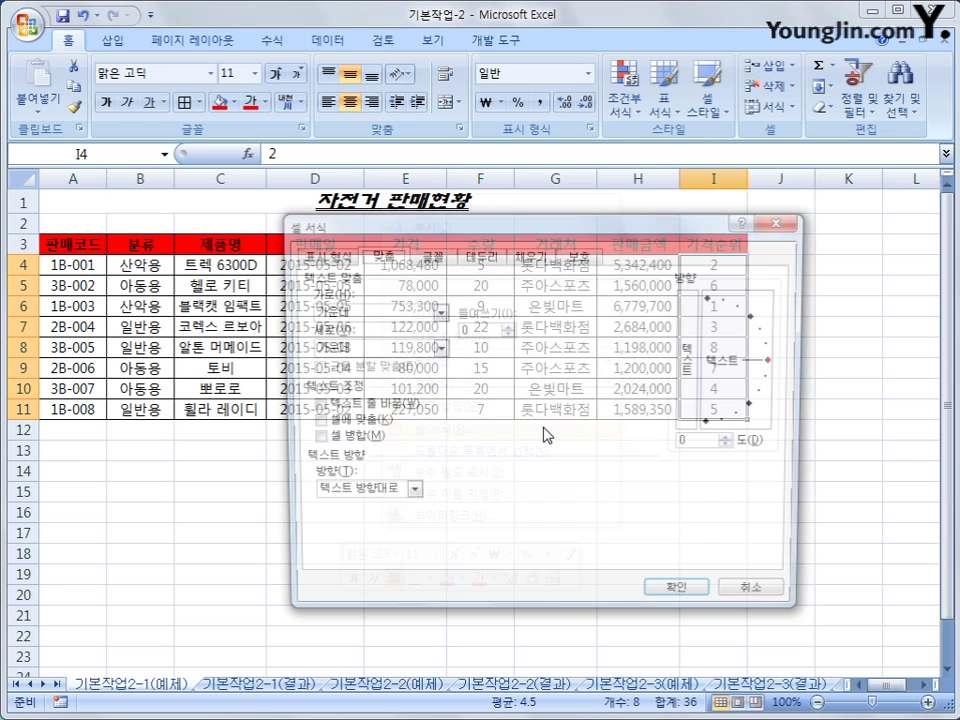
click(305, 252)
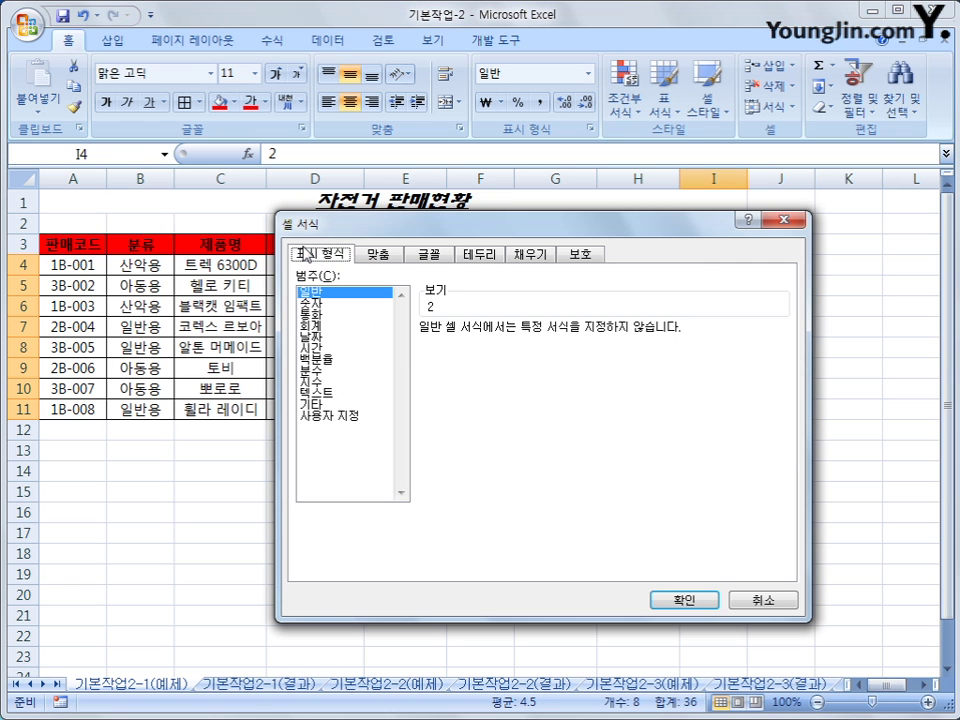
click(343, 416)
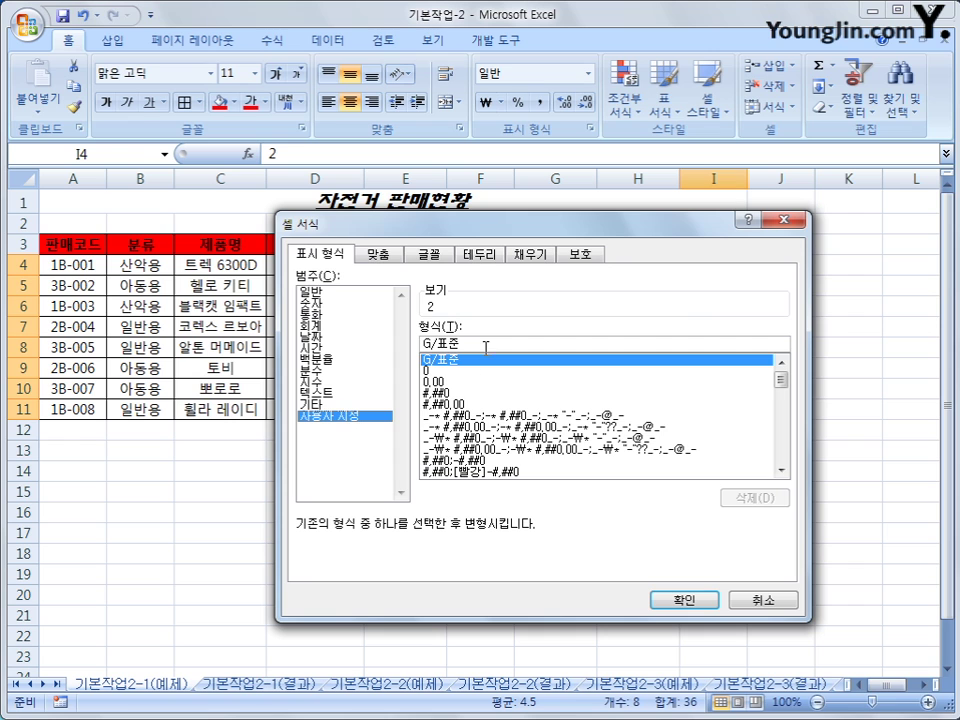
drag(372, 221, 322, 214)
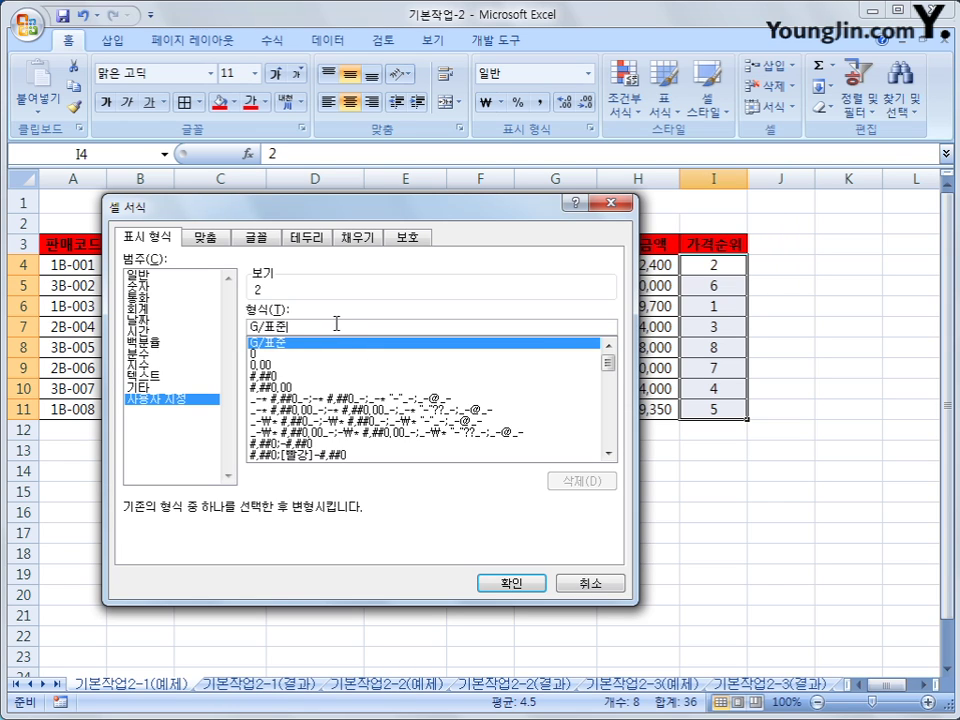
text(위)
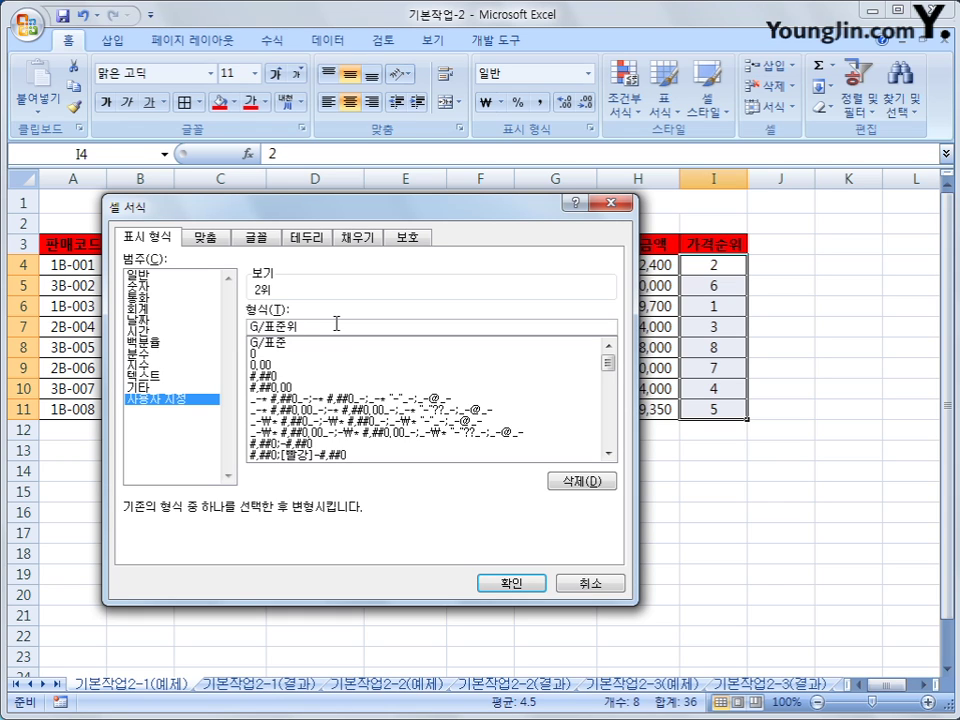
double_click(336, 323)
text(#위)
key(BackSpace)
text("위")
click(502, 585)
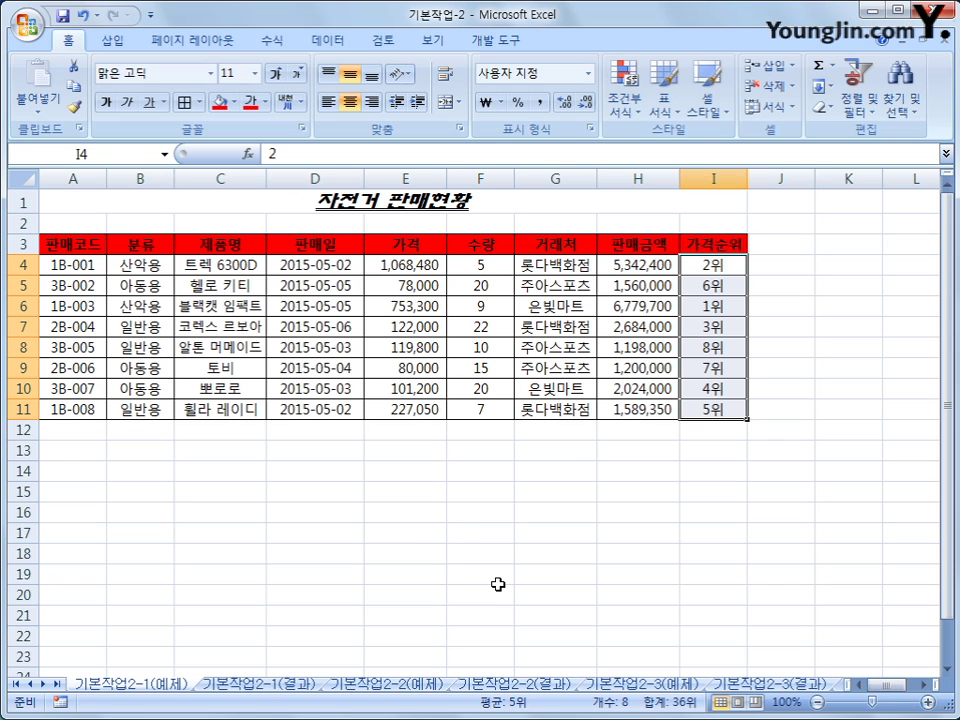
- Define the name 제품명 for the product name range C4:C11
drag(200, 265, 201, 410)
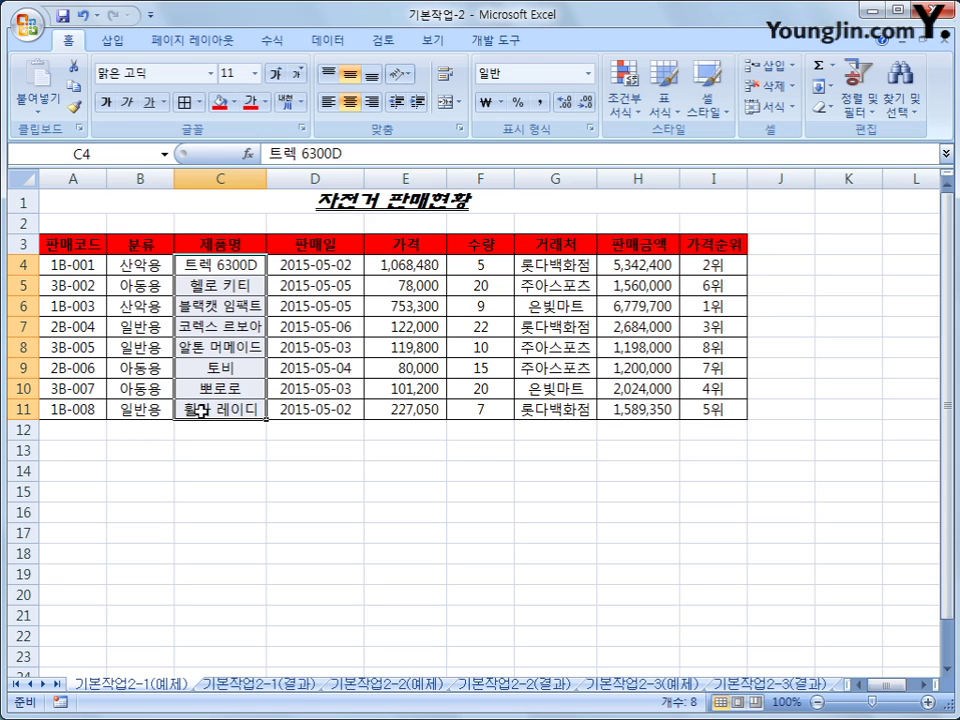
click(114, 154)
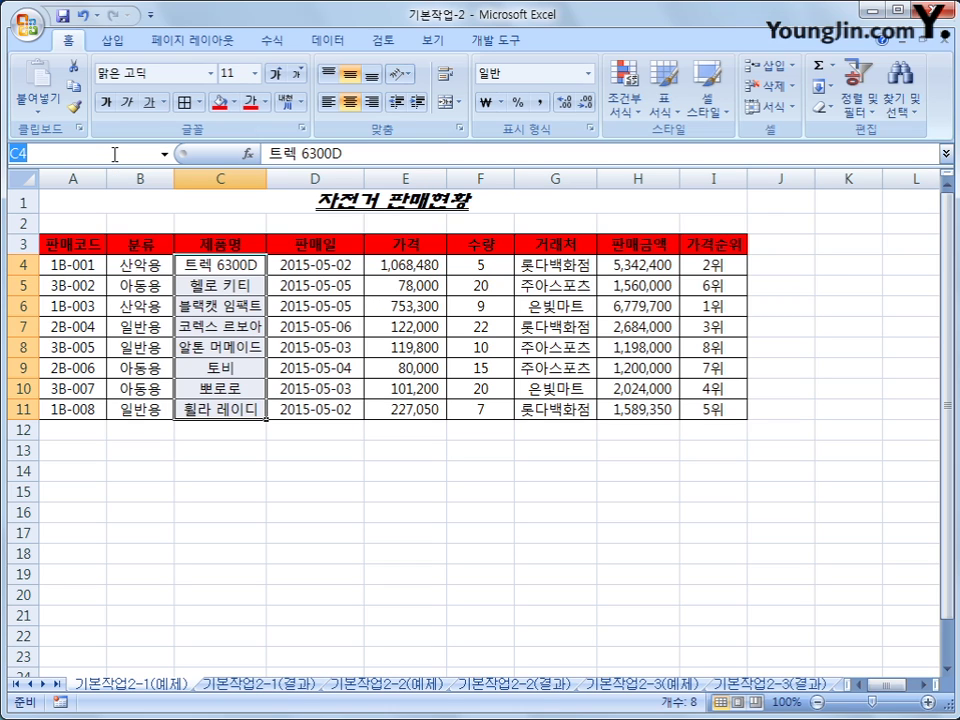
text(제품명)
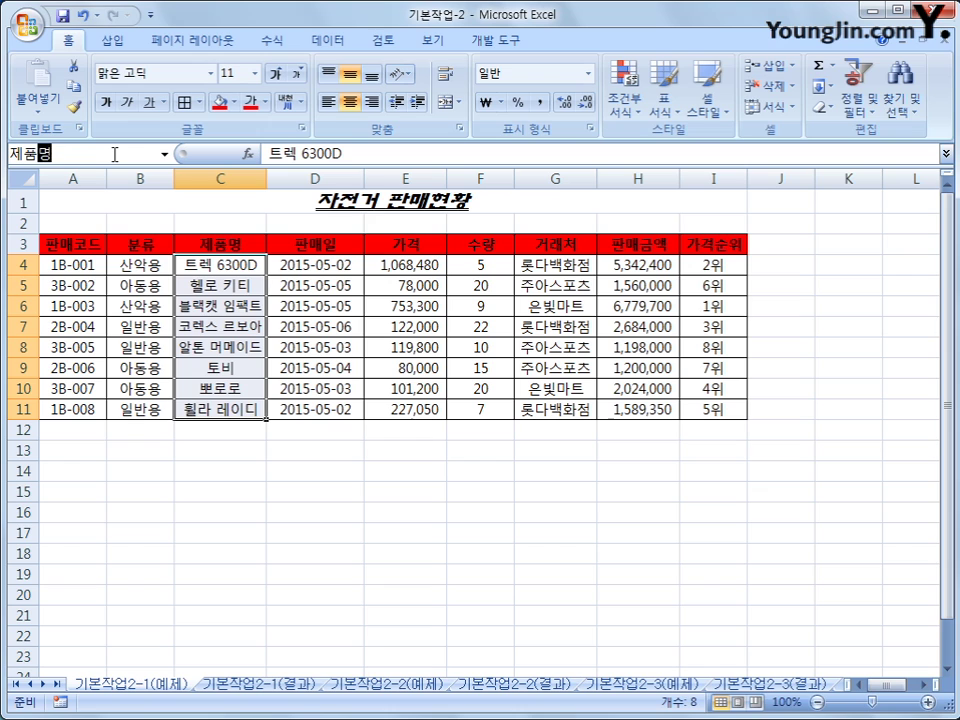
key(Return)
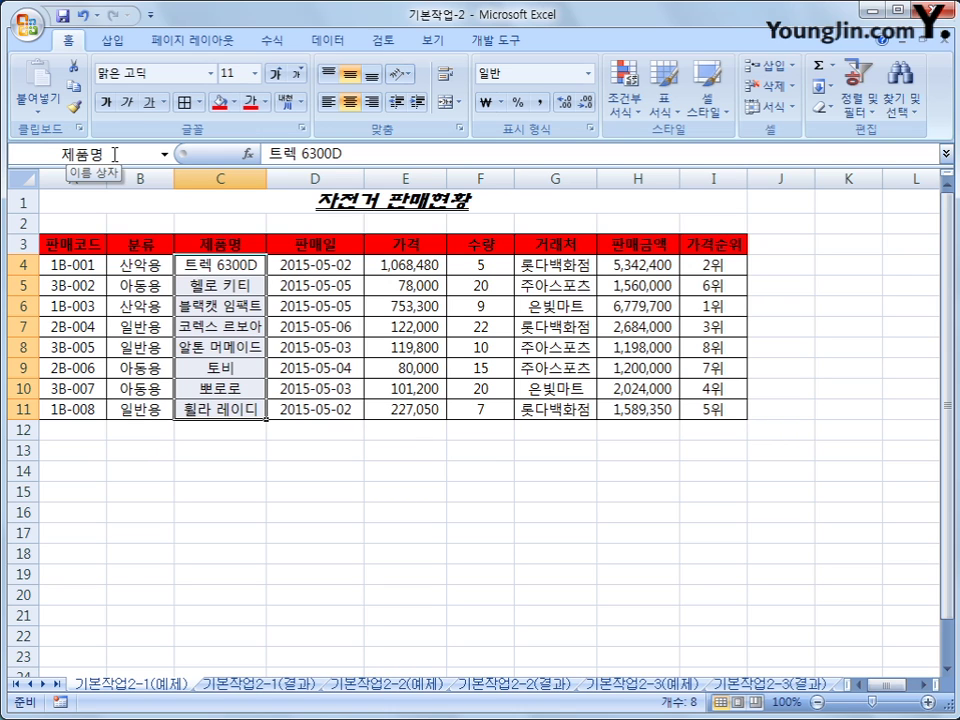
- Start a custom date format for D4:D11 by removing the year and replacing the hyphen after mm with 월 and a space
drag(312, 265, 328, 411)
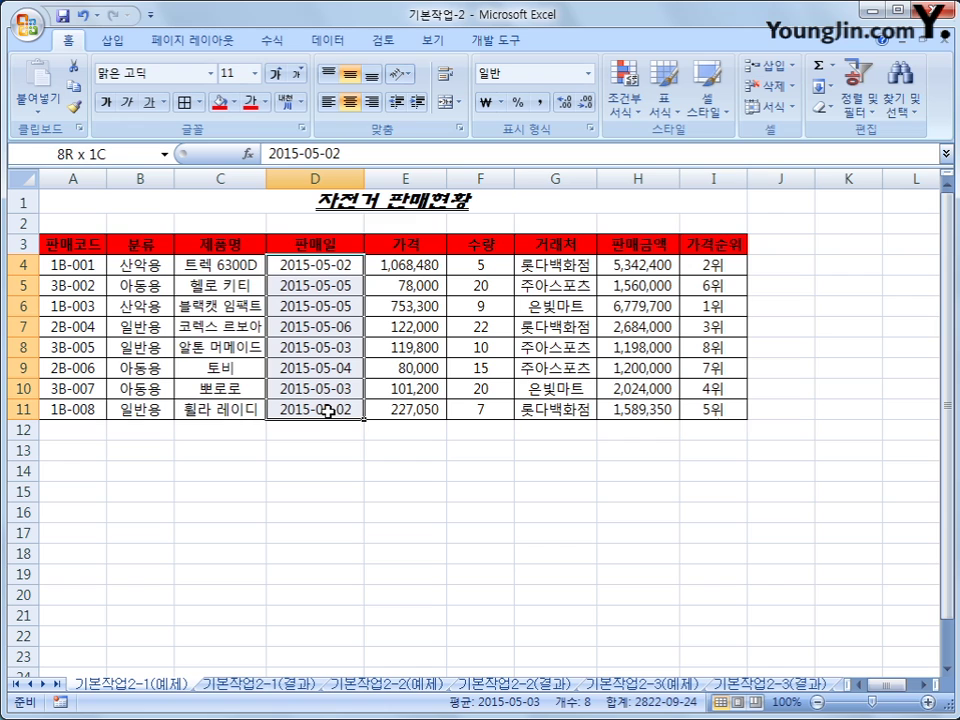
drag(328, 411, 328, 411)
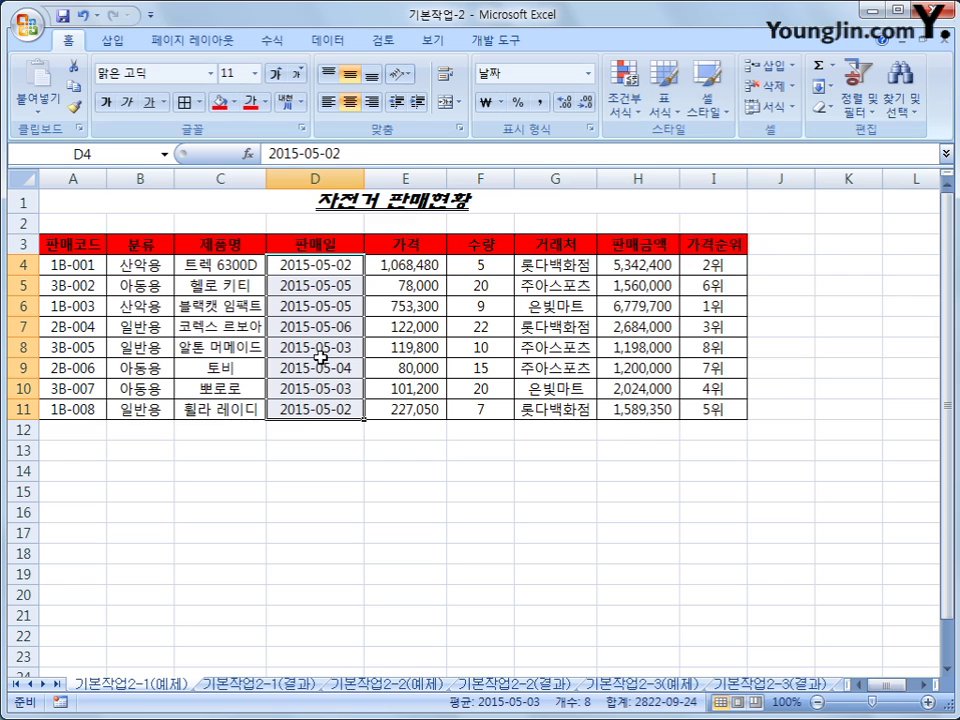
right_click(321, 313)
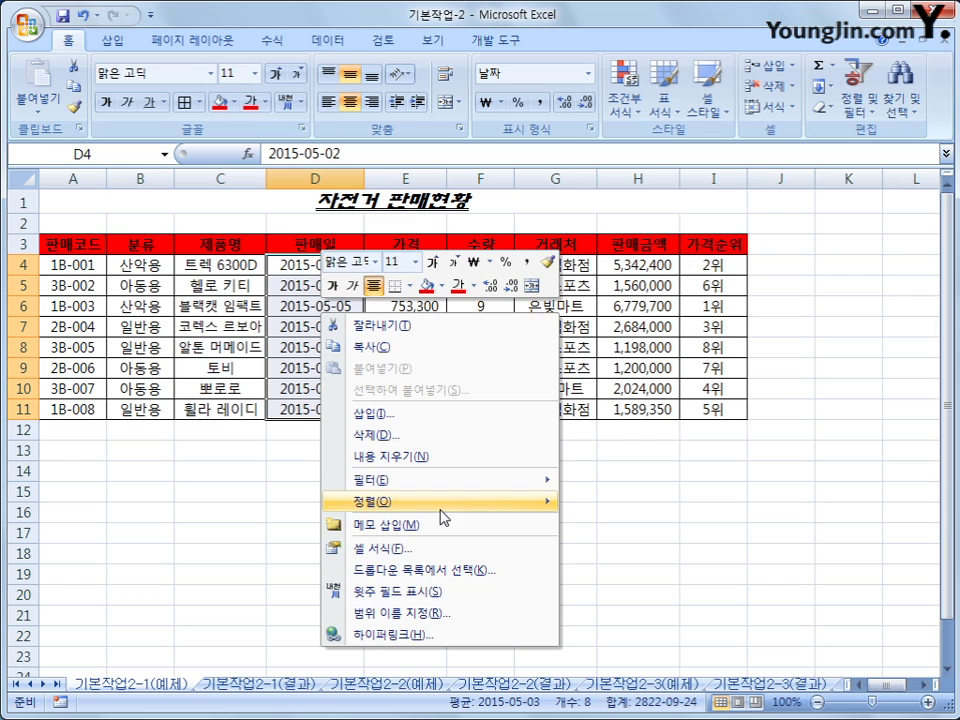
click(419, 556)
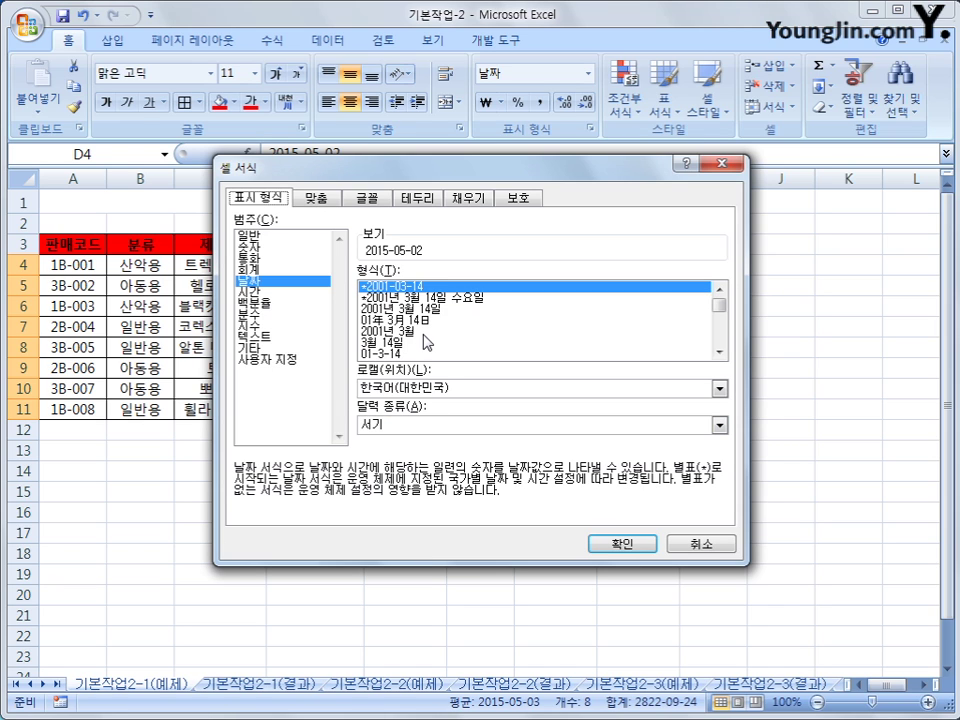
click(288, 359)
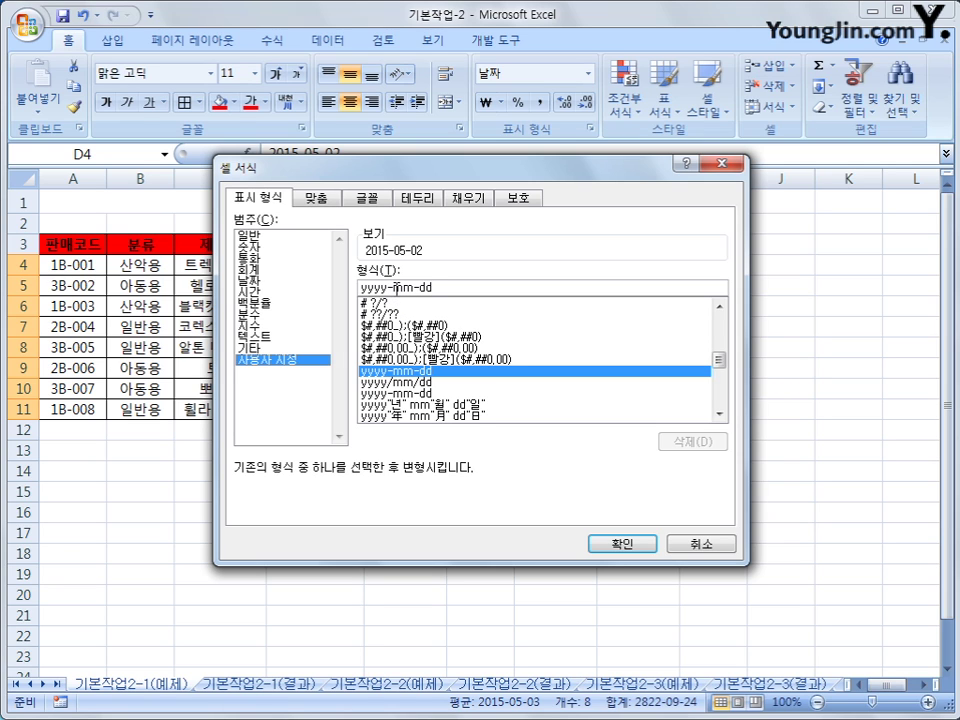
drag(393, 287, 362, 287)
key(Delete)
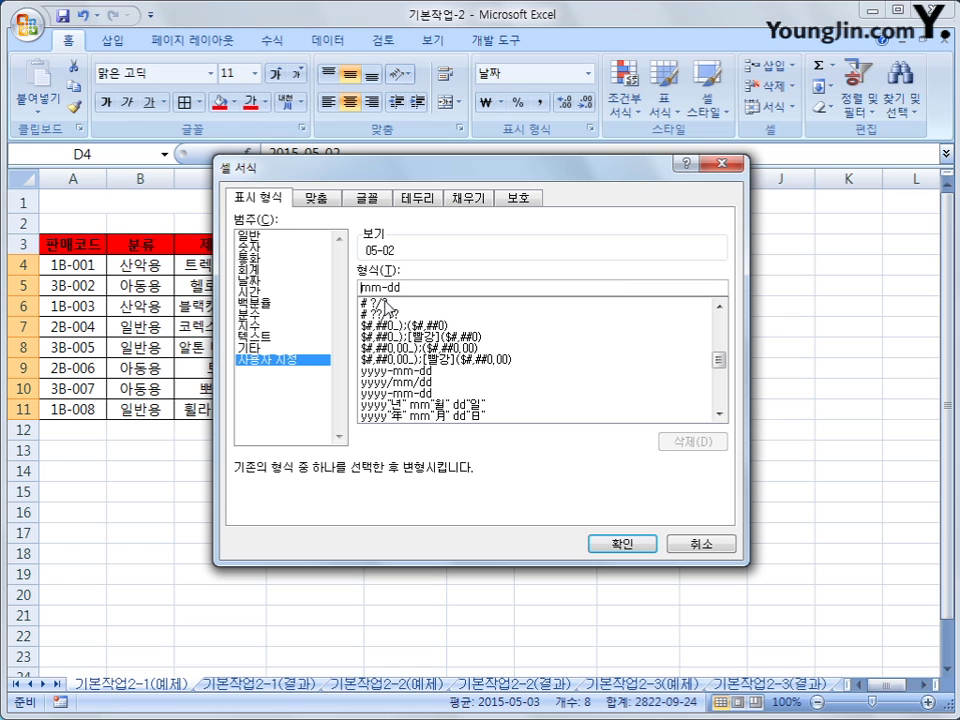
key(Right)
key(Right)
text(월)
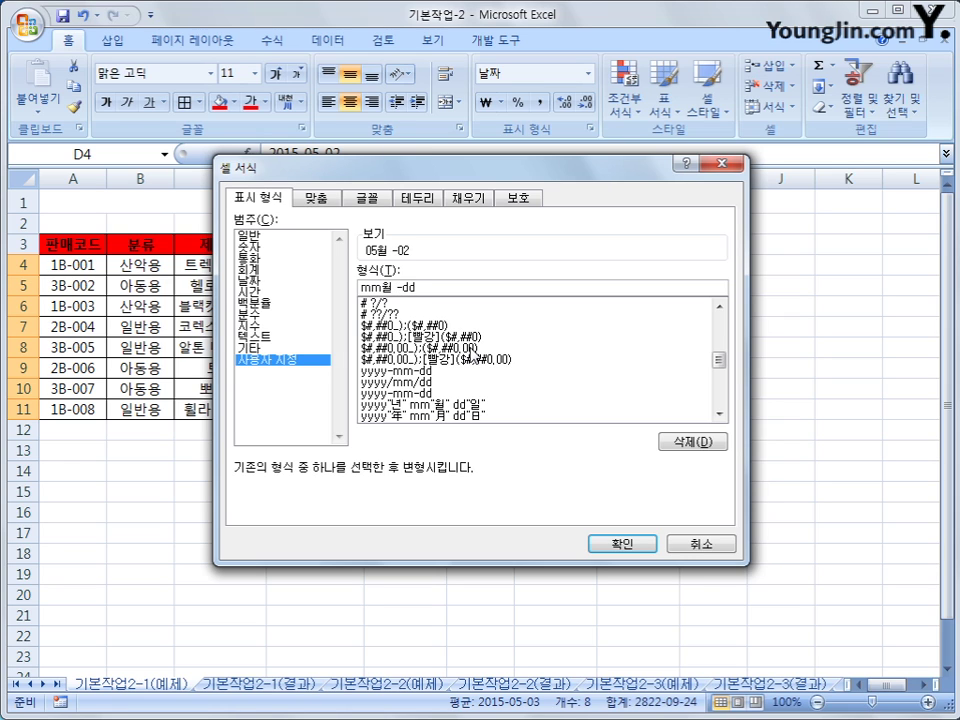
key(Delete)
- Complete the date format as mm월 dd일 (aaa) and apply it to the sale dates
click(441, 286)
text(일 (aaa)
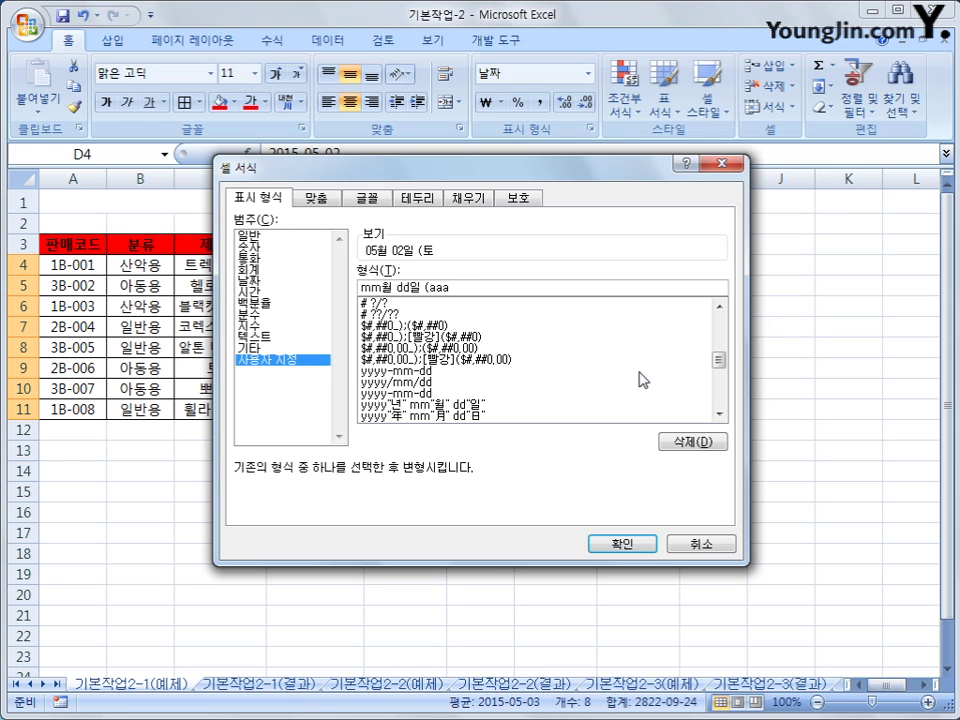
text(a)
key(BackSpace)
text())
click(612, 542)
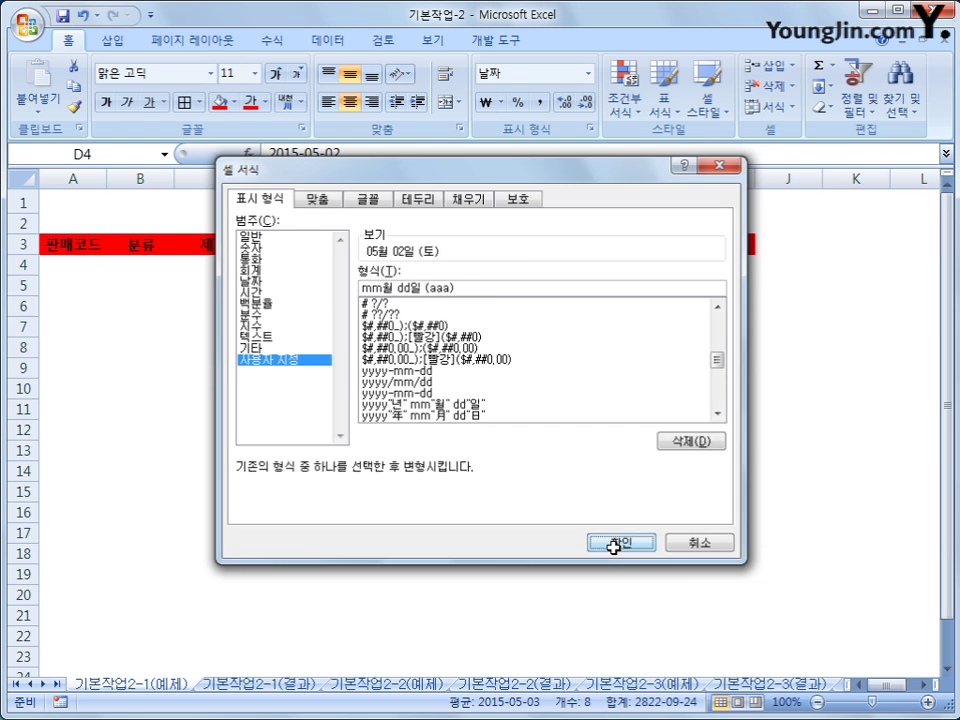
click(489, 556)
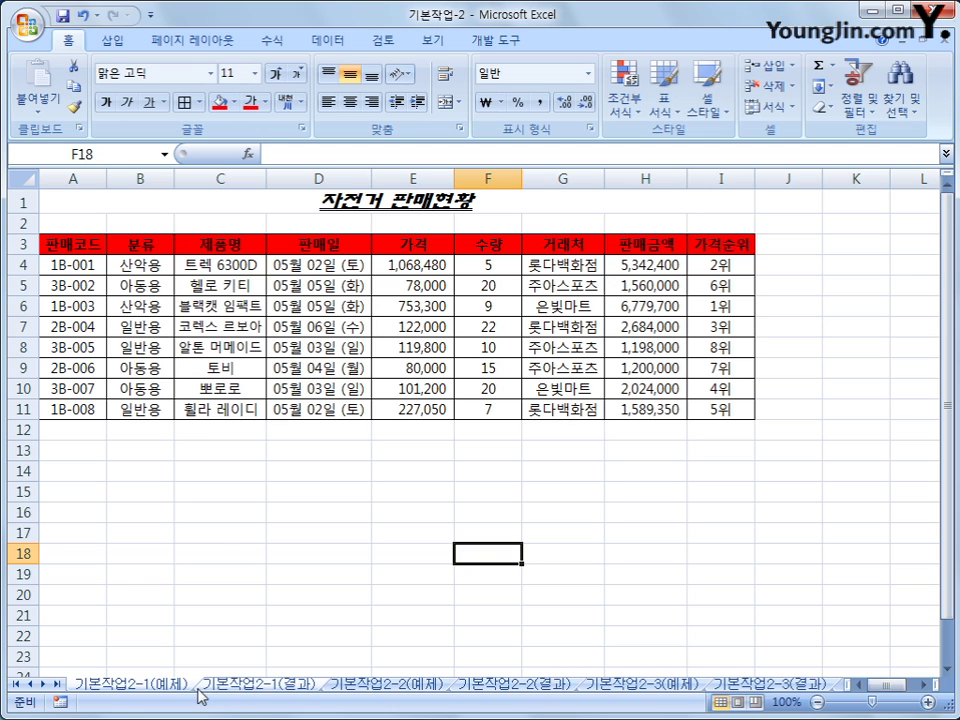
- Compare the formatted table in 기본작업2-1(예제) with the result sheet 기본작업2-1(결과)
click(248, 684)
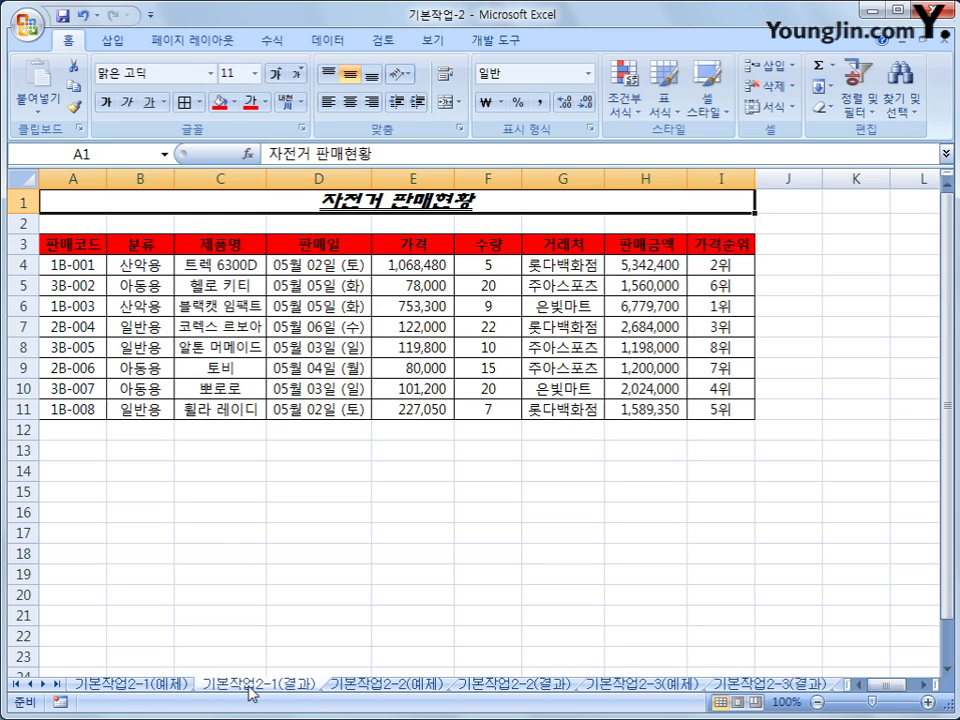
click(130, 684)
click(248, 684)
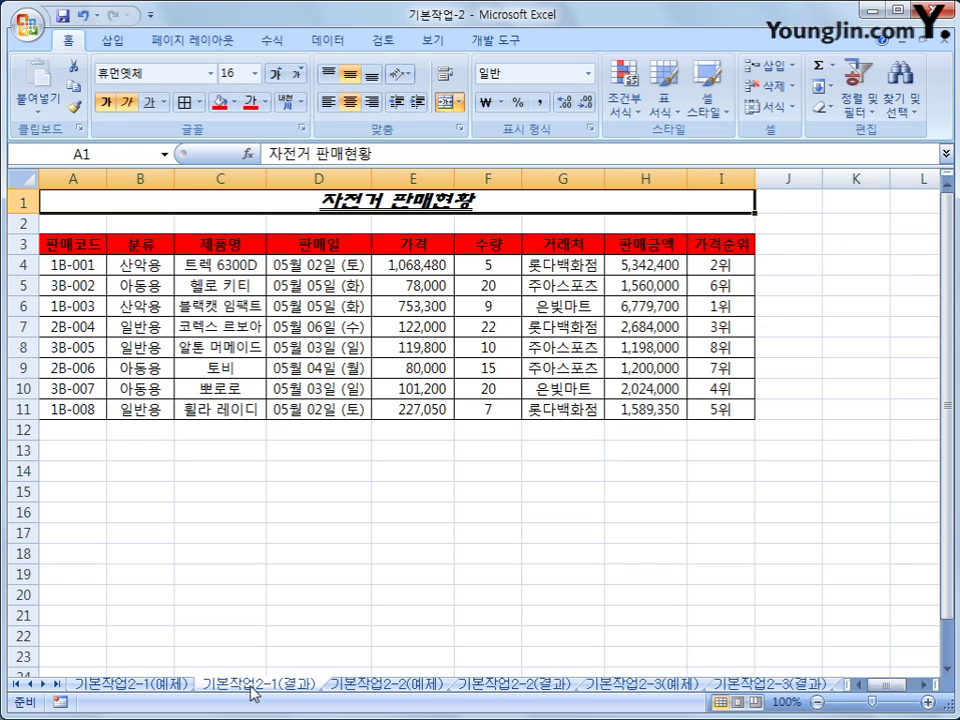
- On the 기본작업2-2(예제) sheet, insert the special character ◎ in front of the title 영업실적 현황 in A1
click(345, 686)
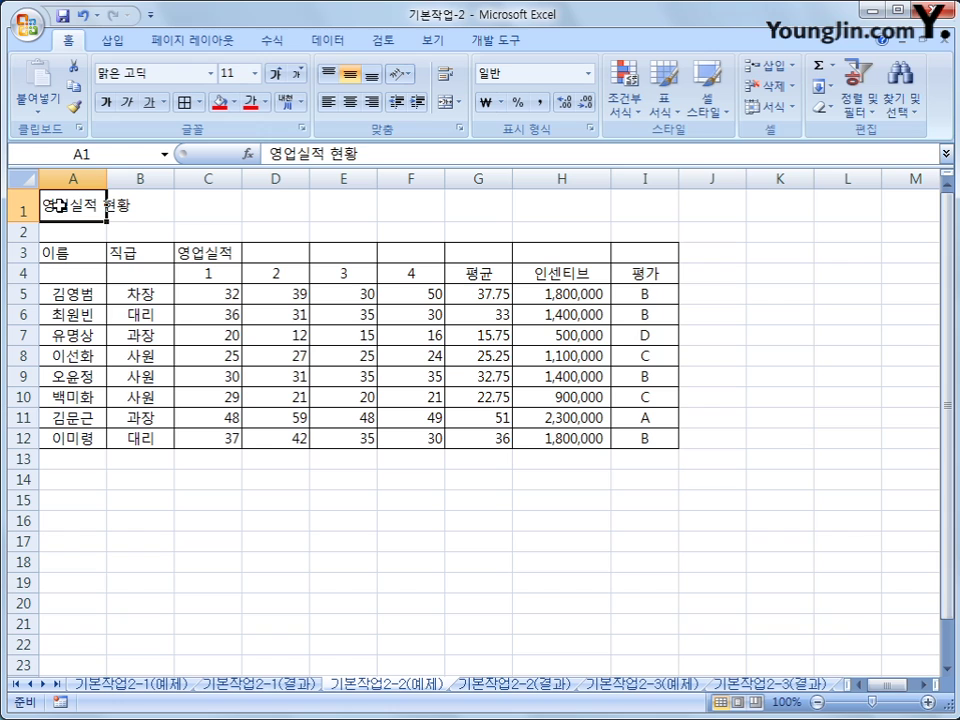
click(269, 154)
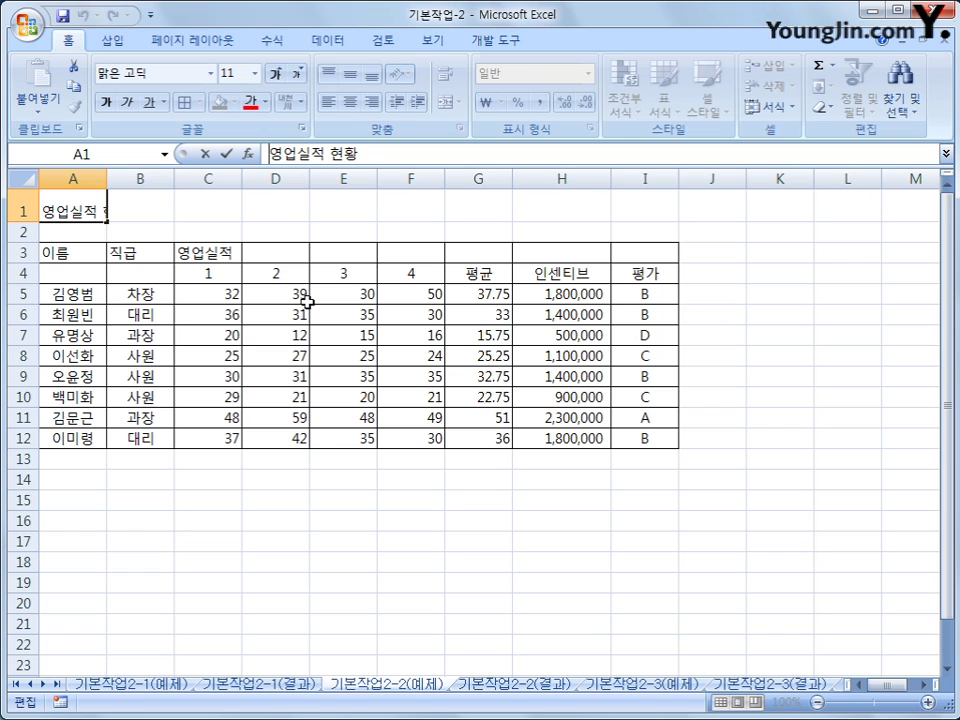
text(ㅁ)
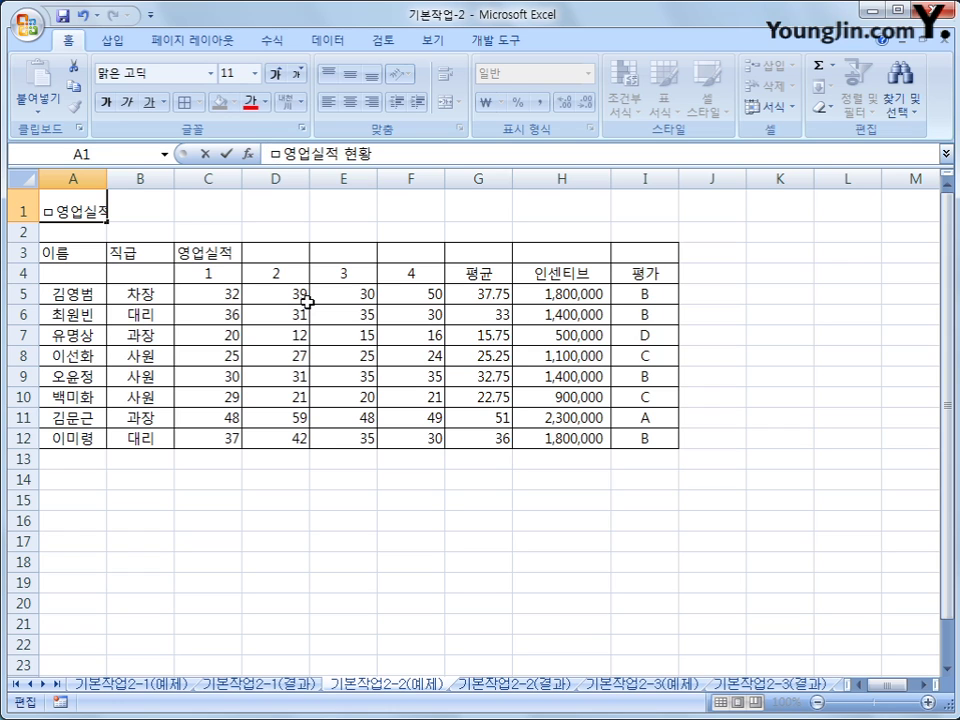
key(Hangul_Hanja)
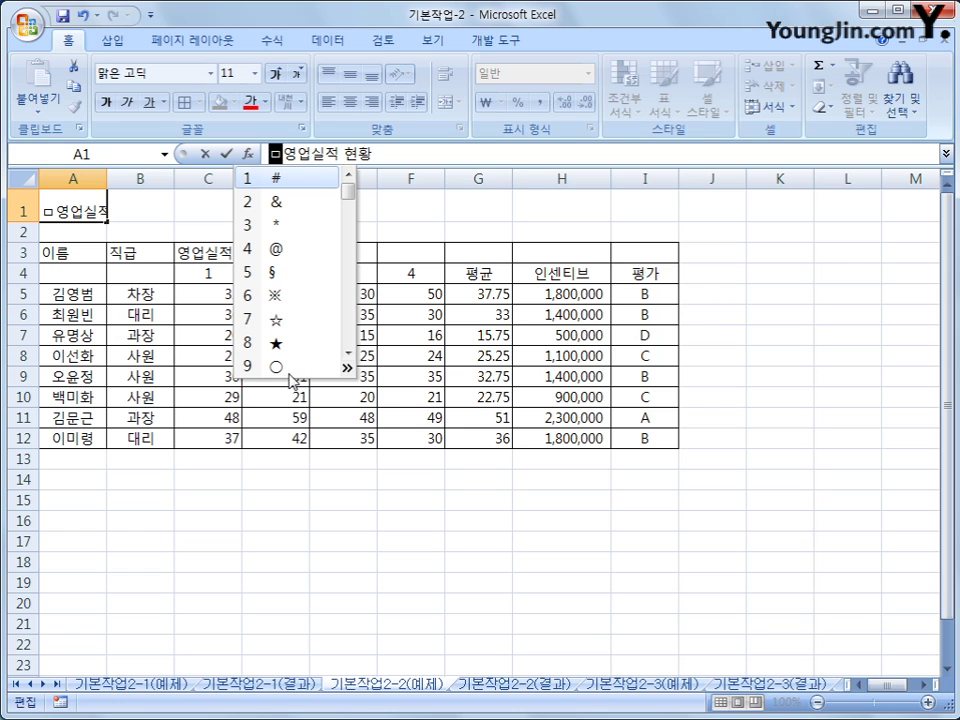
click(347, 368)
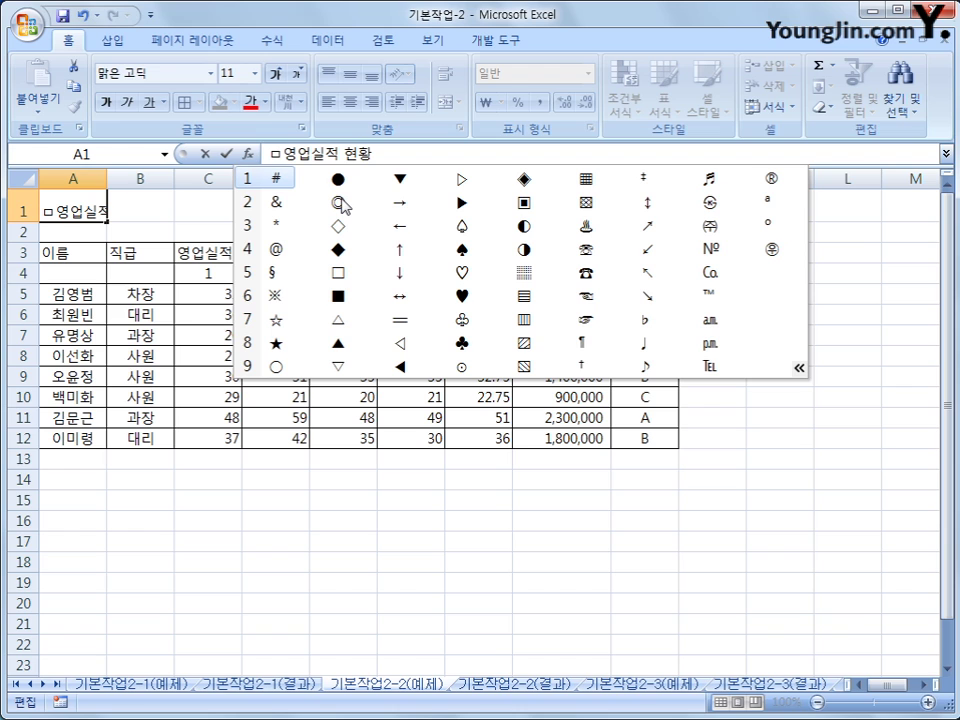
click(341, 204)
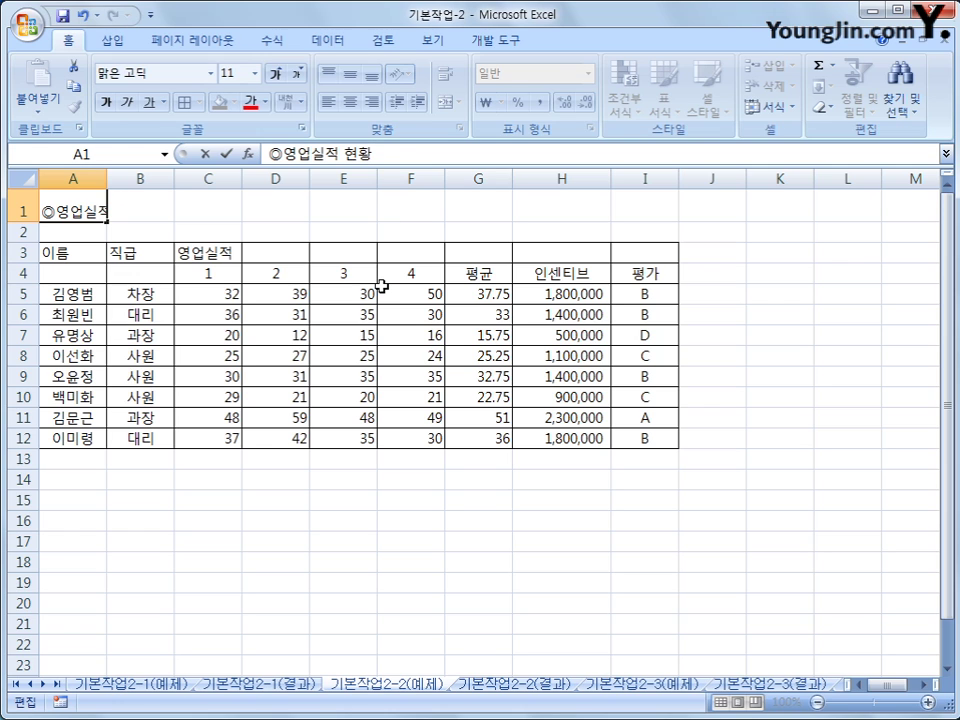
- Add the special character ◎ at the end of the A1 title and commit the entry
key(End)
text(ㅁ)
key(Hangul_Hanja)
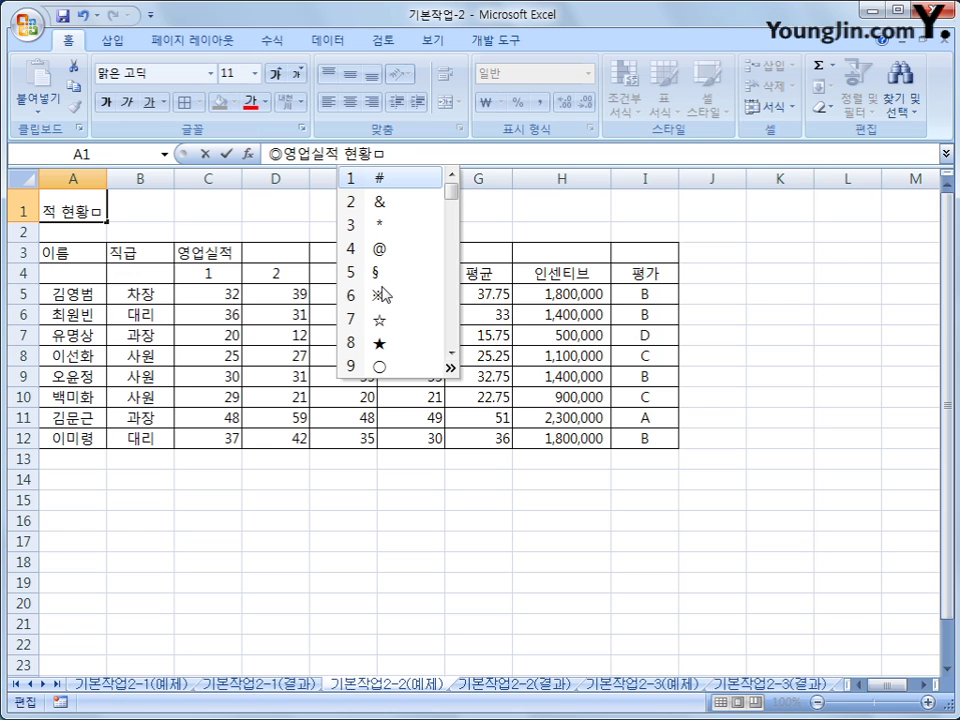
click(452, 370)
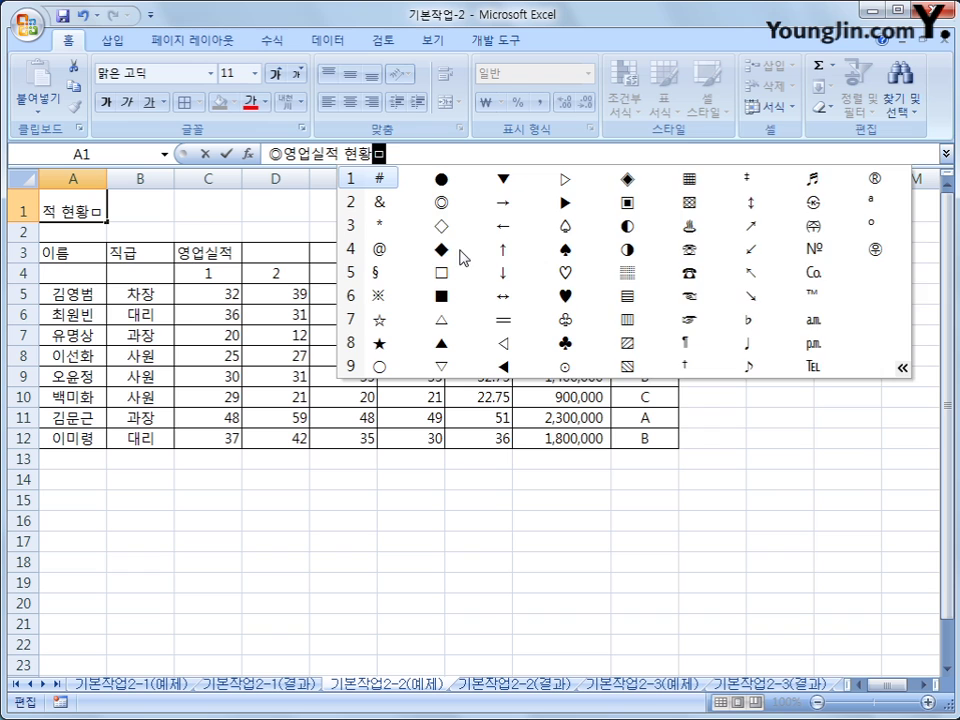
click(441, 200)
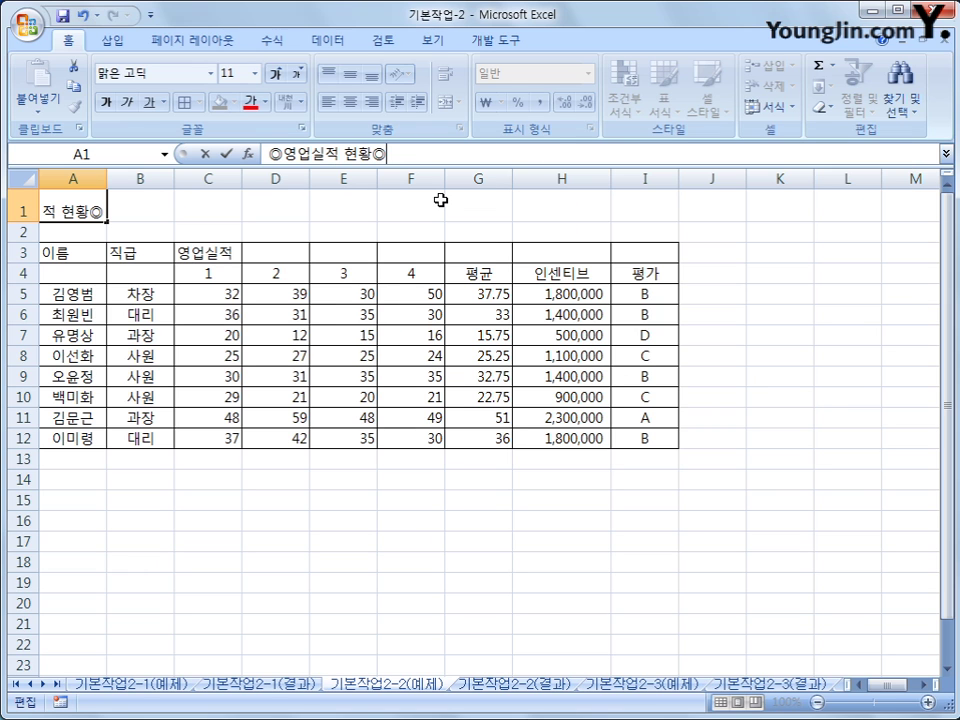
click(388, 293)
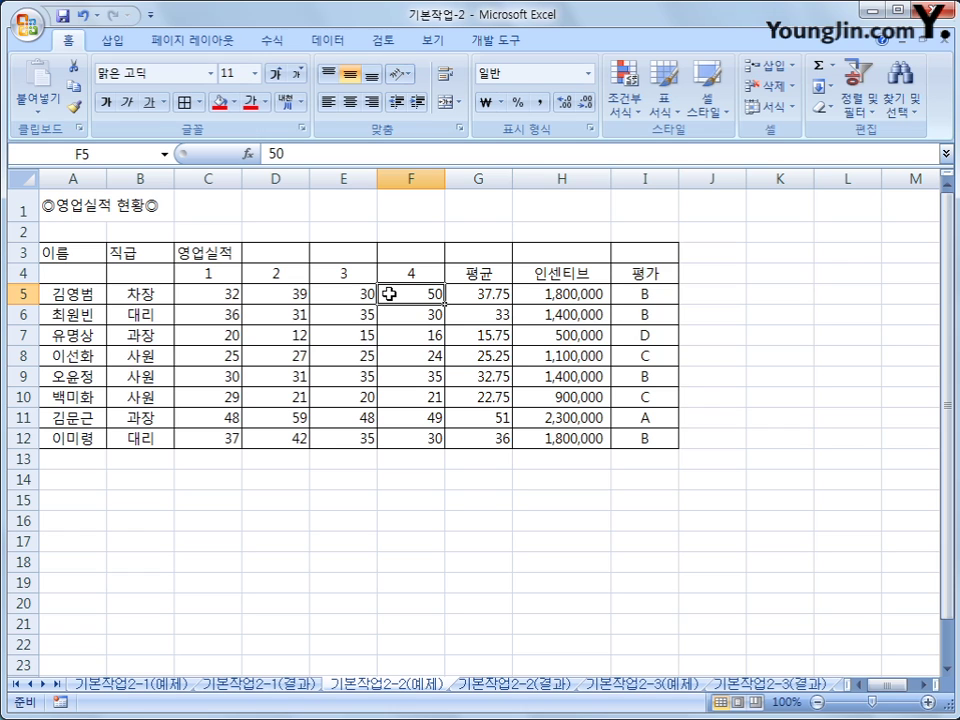
- Set the horizontal text alignment of the title range A1:I1 to 선택 영역의 가운데로 in the cell format settings
click(88, 204)
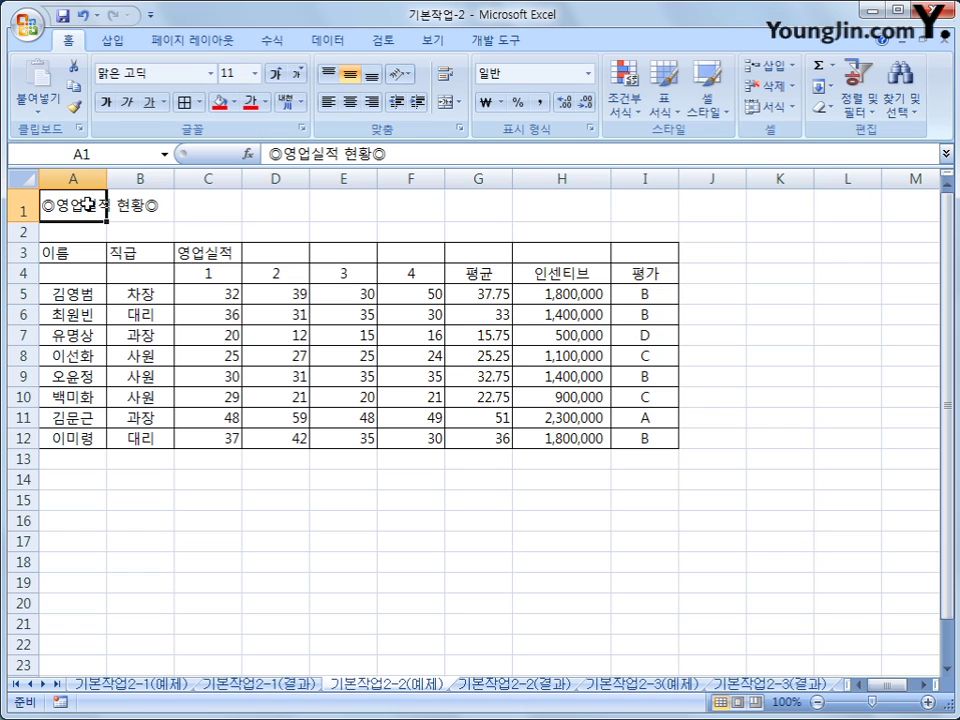
drag(88, 204, 636, 204)
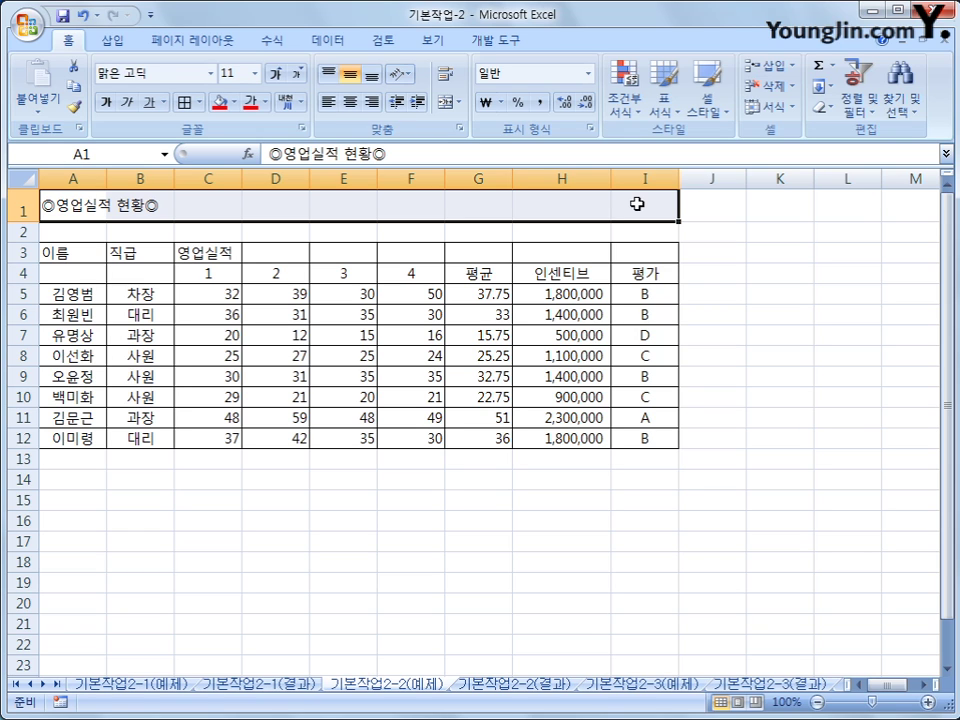
right_click(546, 198)
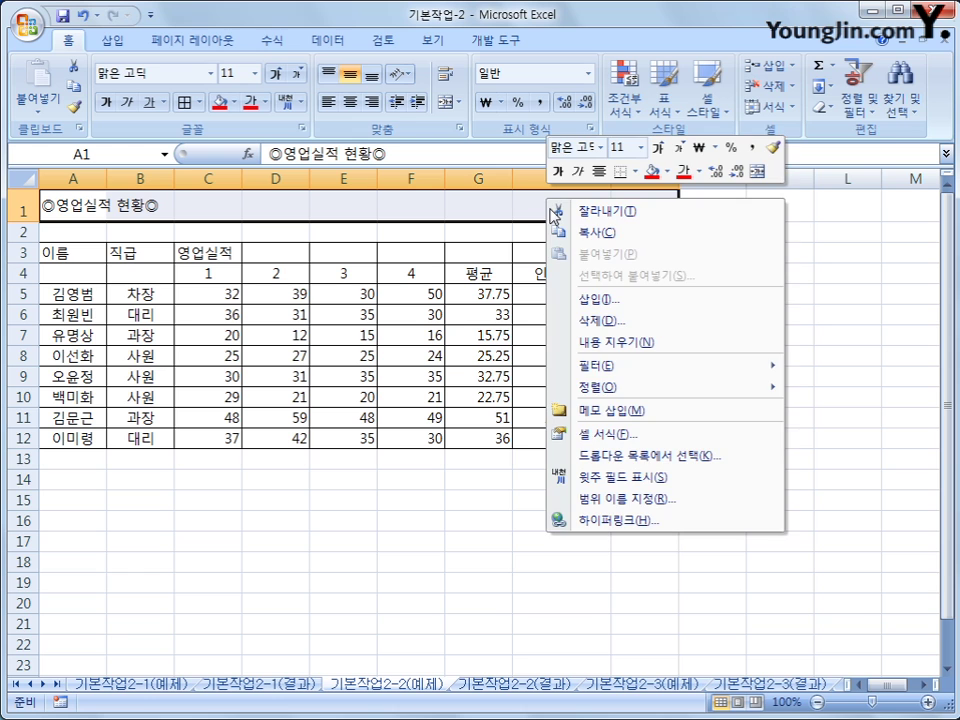
click(597, 440)
click(433, 268)
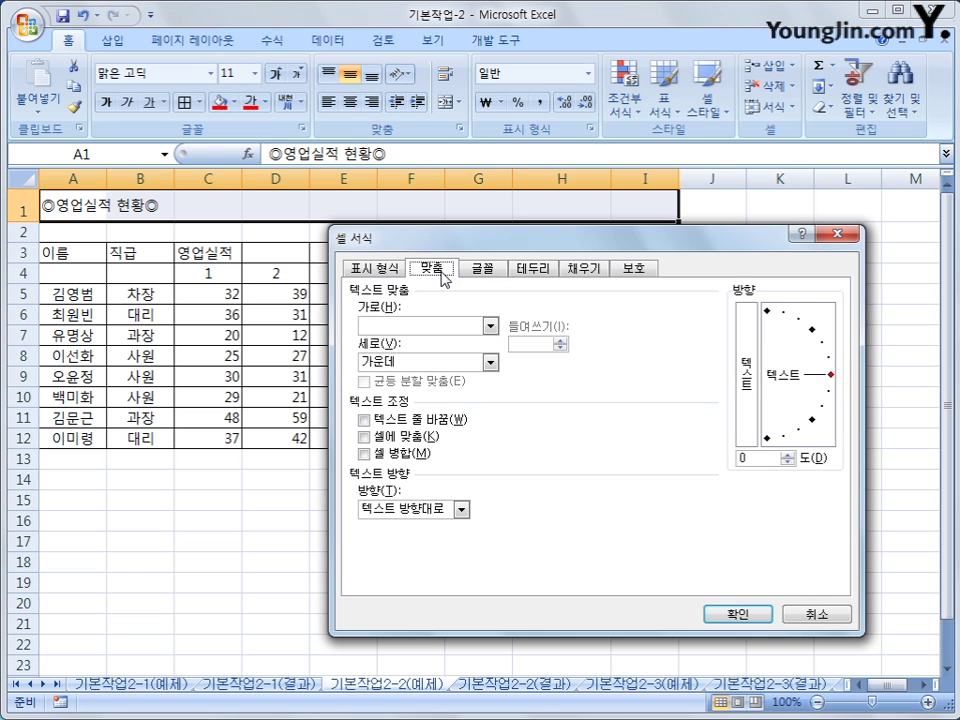
drag(433, 238, 406, 193)
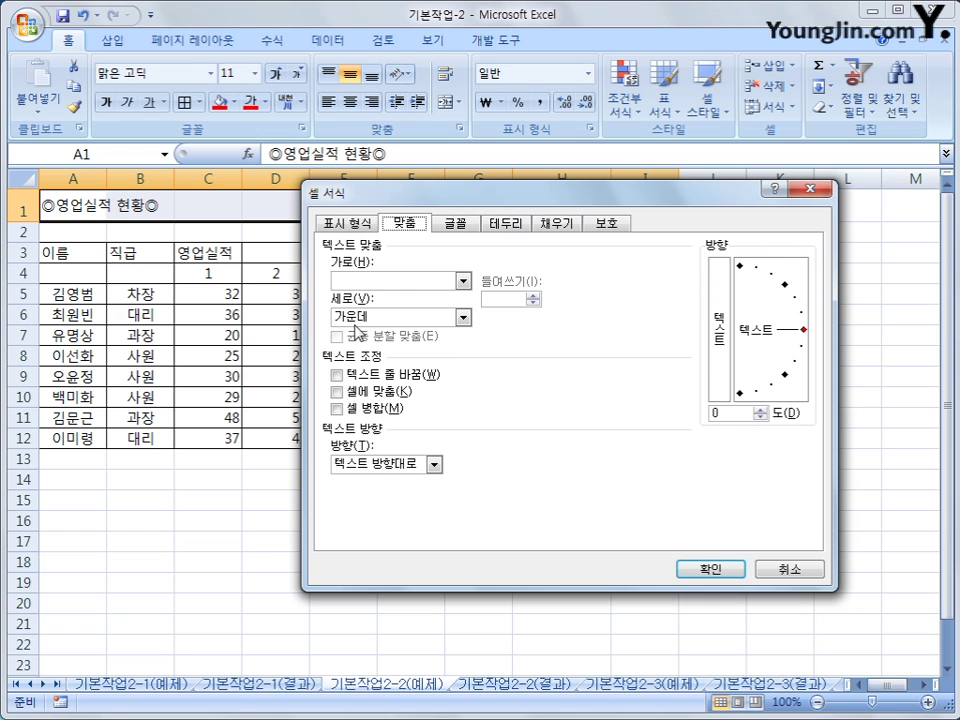
click(390, 282)
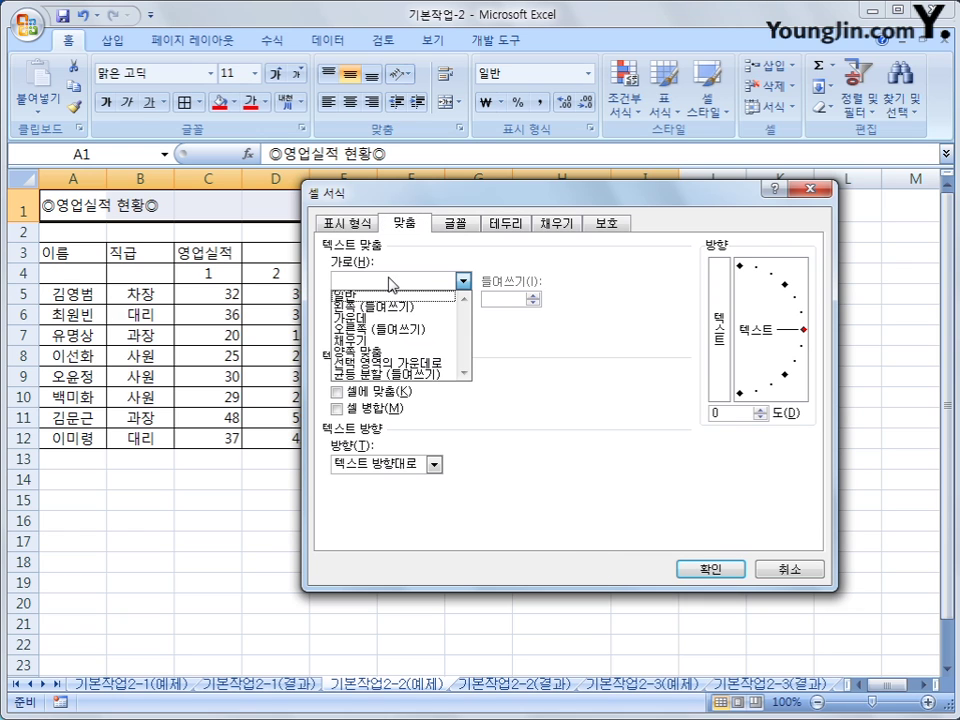
click(388, 366)
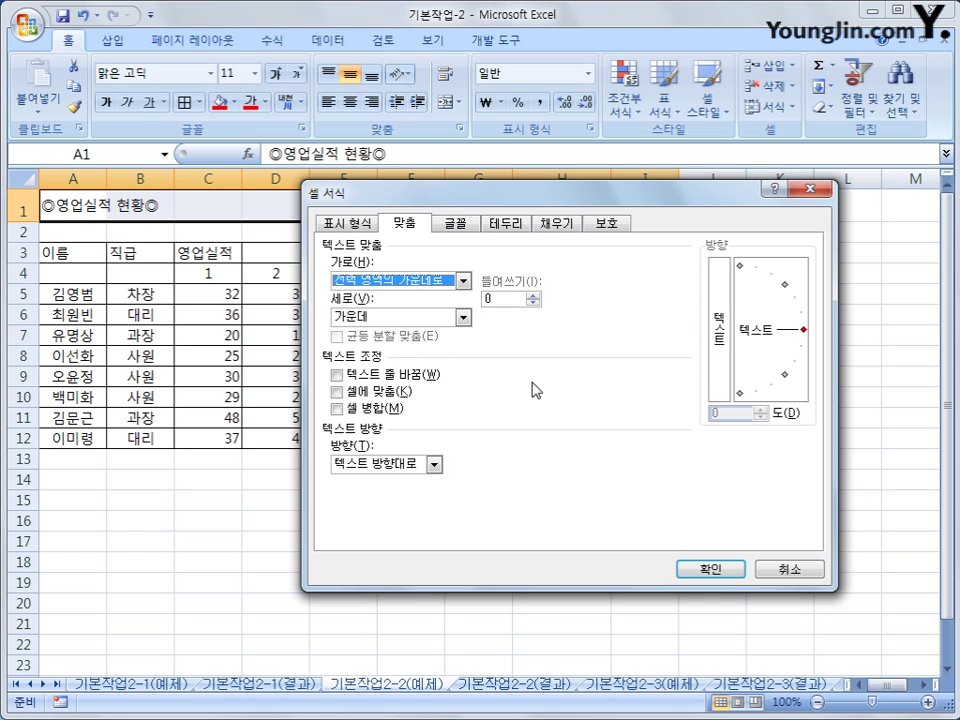
- Choose 궁서체 as the font for the title range A1:I1
click(455, 222)
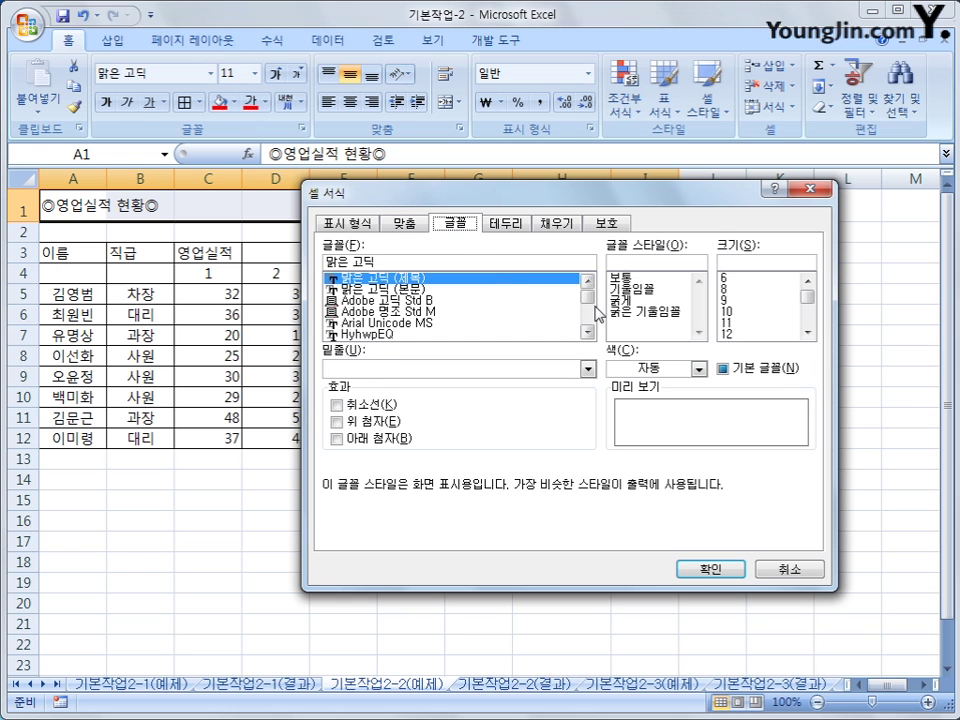
scroll(588, 302, down, 15)
scroll(588, 302, up, 15)
scroll(588, 302, down, 15)
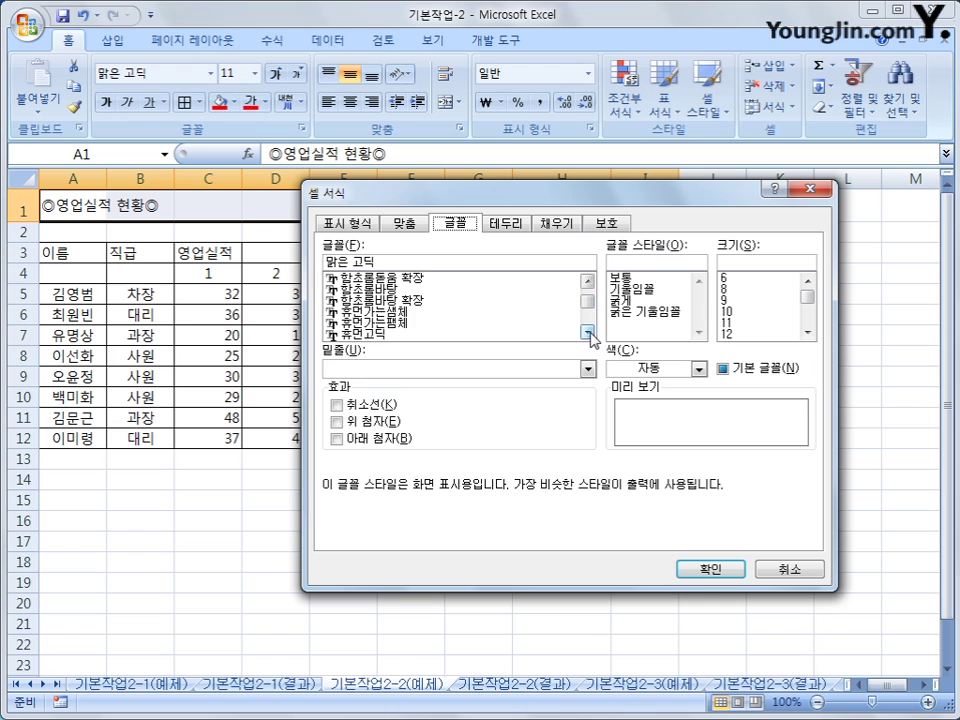
scroll(591, 284, up, 7)
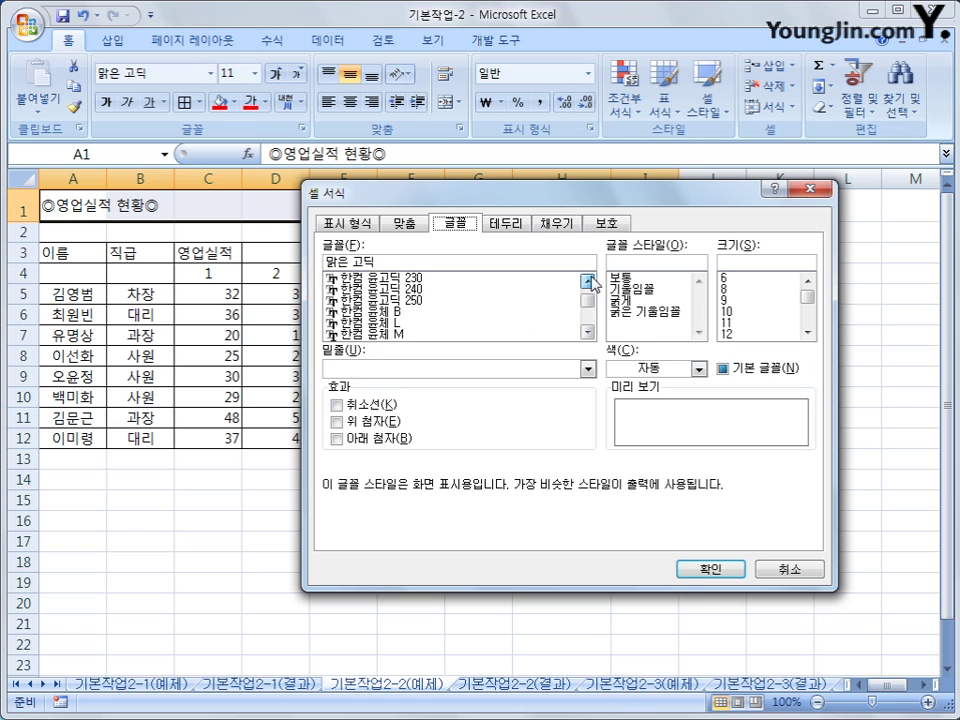
scroll(591, 284, up, 8)
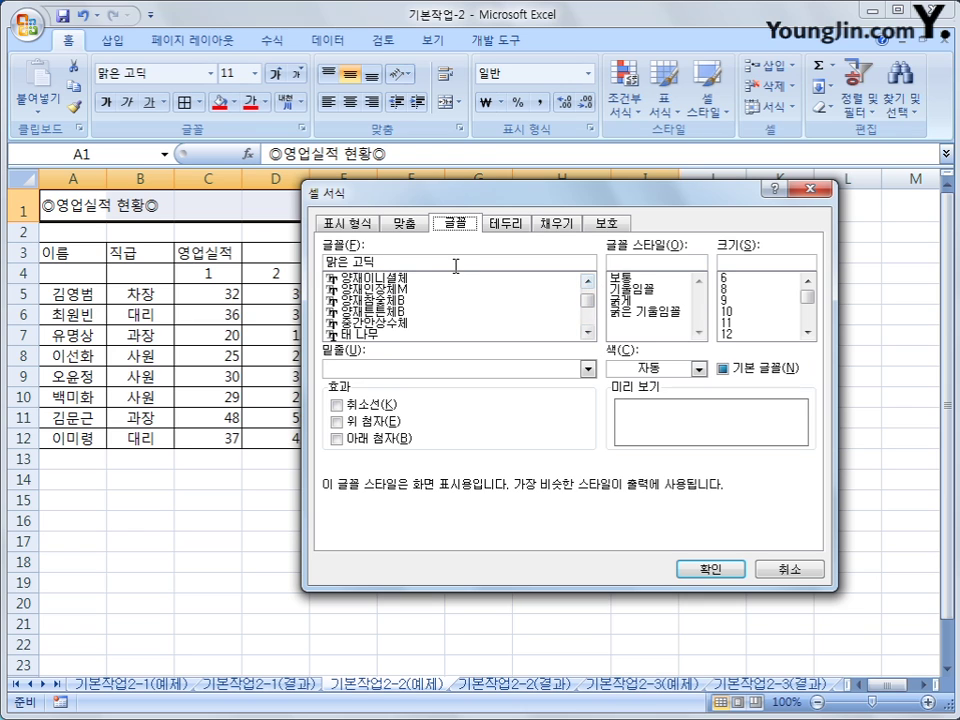
text(궁서체)
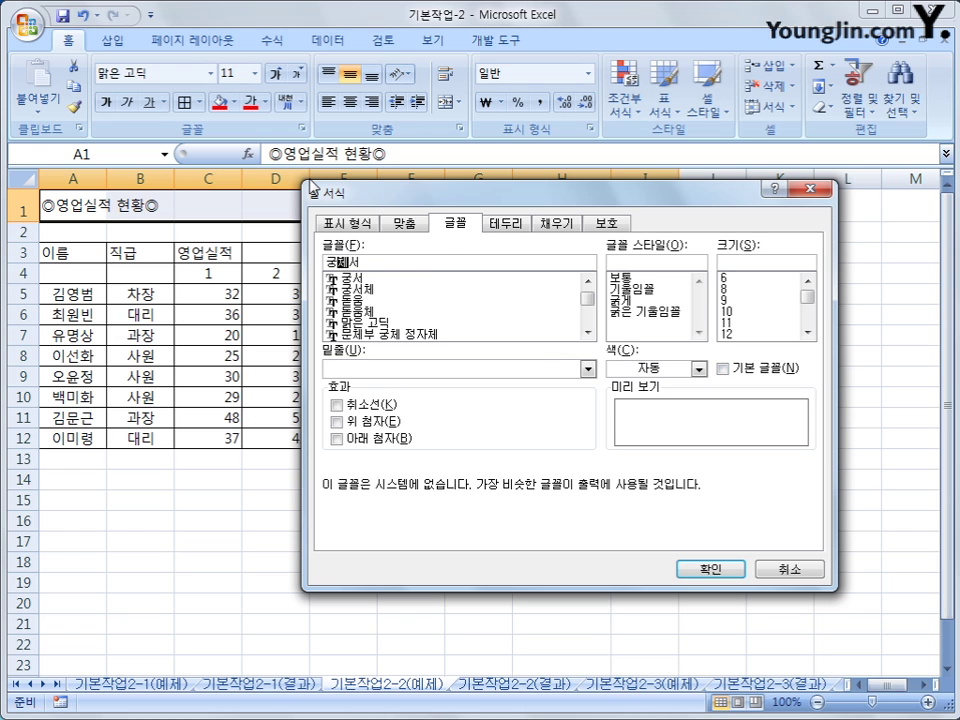
click(386, 290)
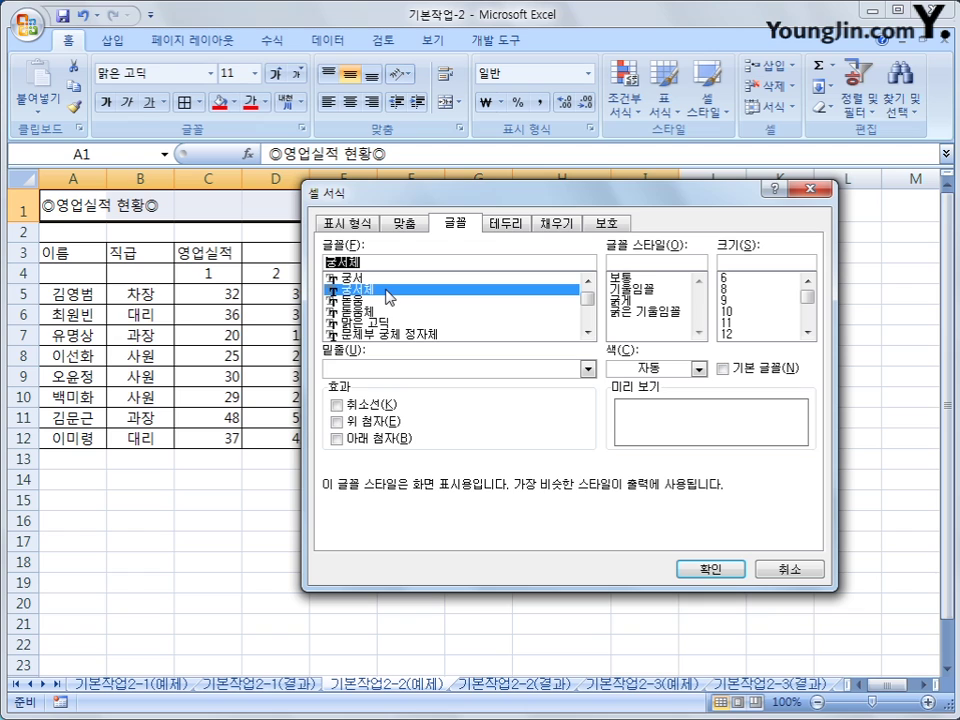
- Set the title's font size to 16 and its style to 굵게, and apply the cell format
click(807, 333)
click(807, 333)
click(767, 335)
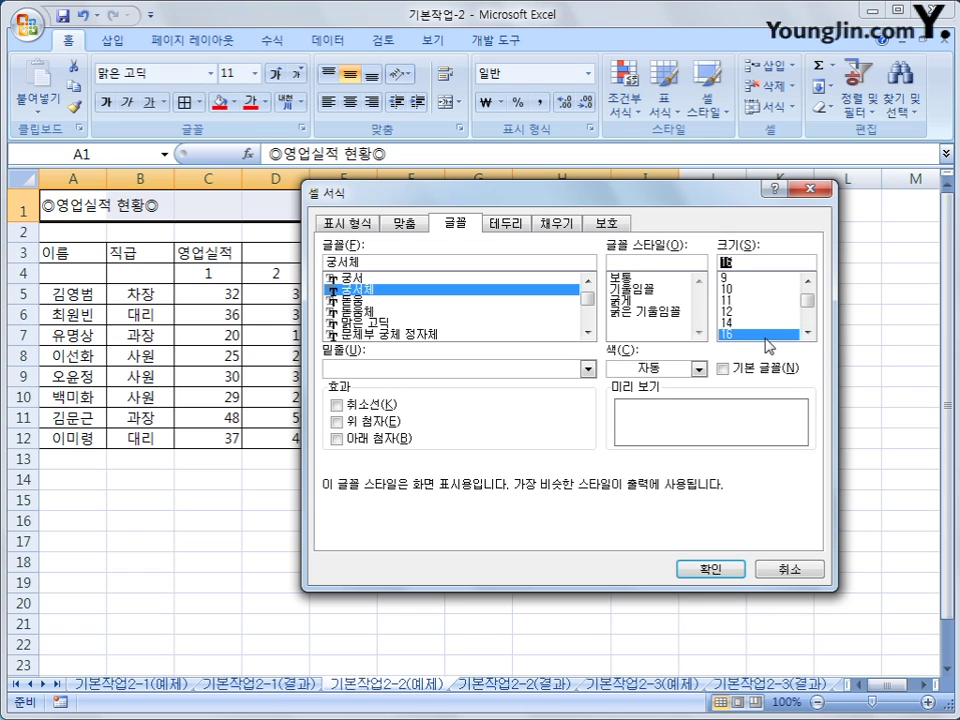
click(625, 301)
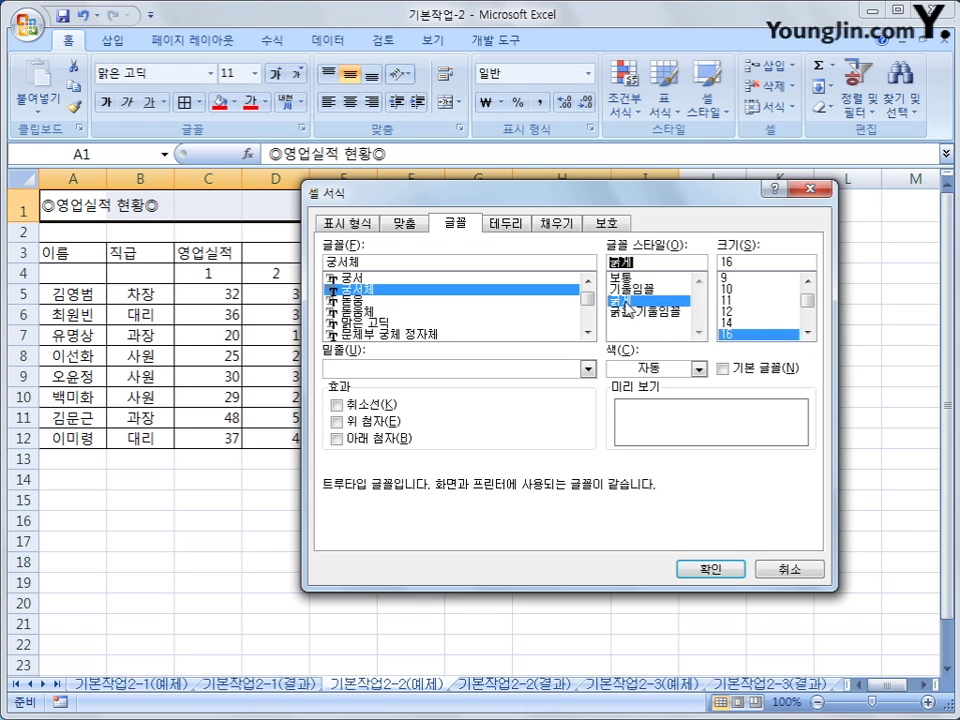
click(698, 567)
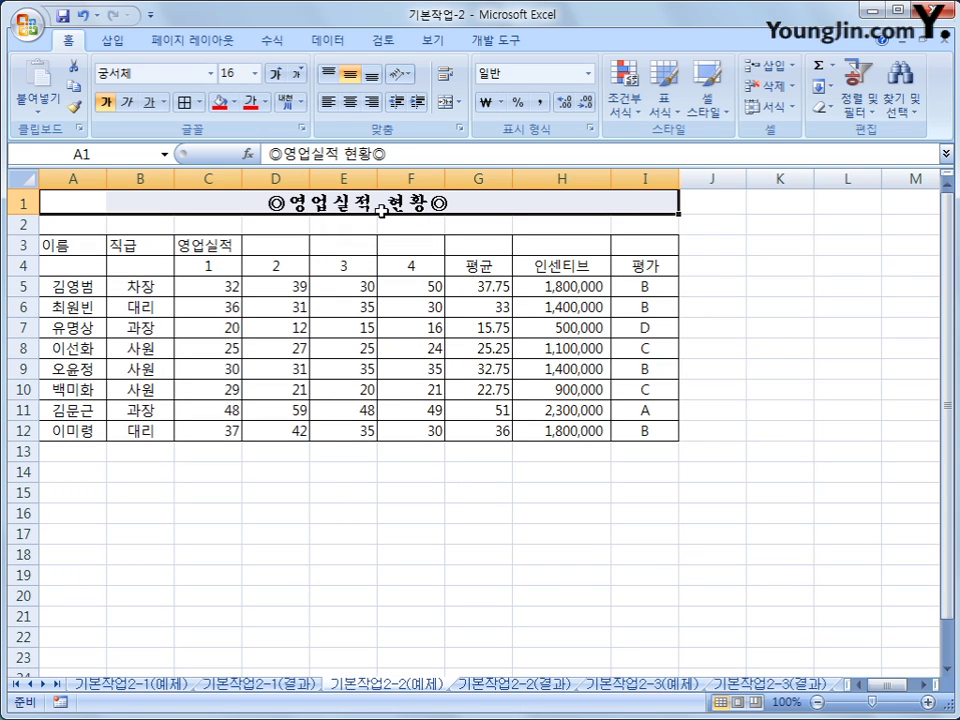
- Merge and center the header ranges A3:A4, B3:B4 and C3:I3 in one operation, and check each merged cell
click(66, 249)
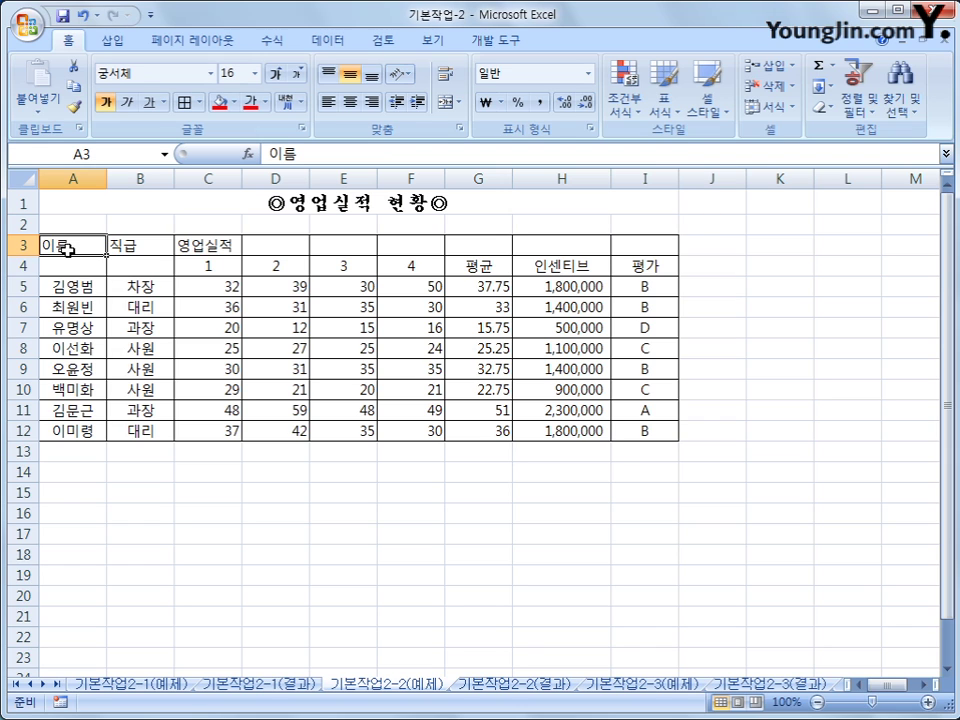
drag(66, 249, 66, 262)
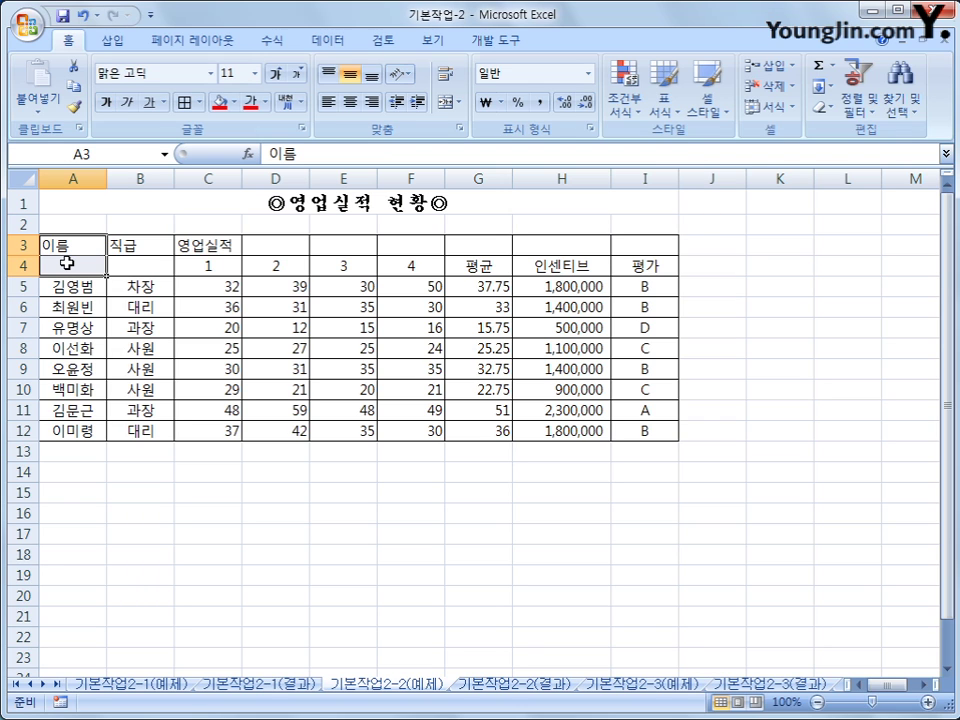
ctrl+click(132, 244)
drag(132, 244, 133, 263)
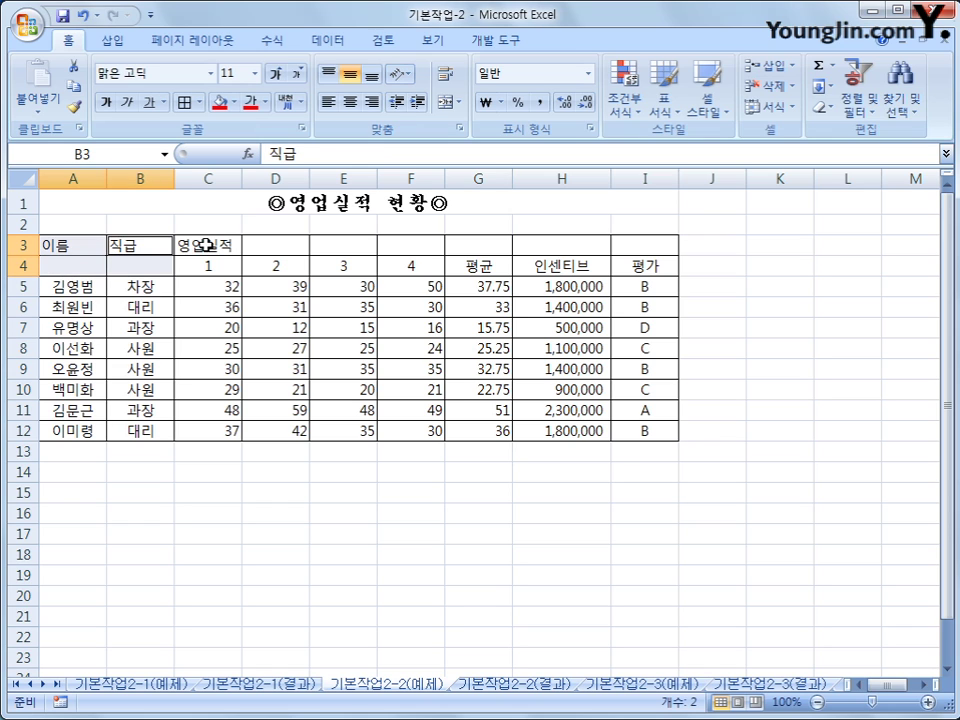
drag(205, 244, 647, 244)
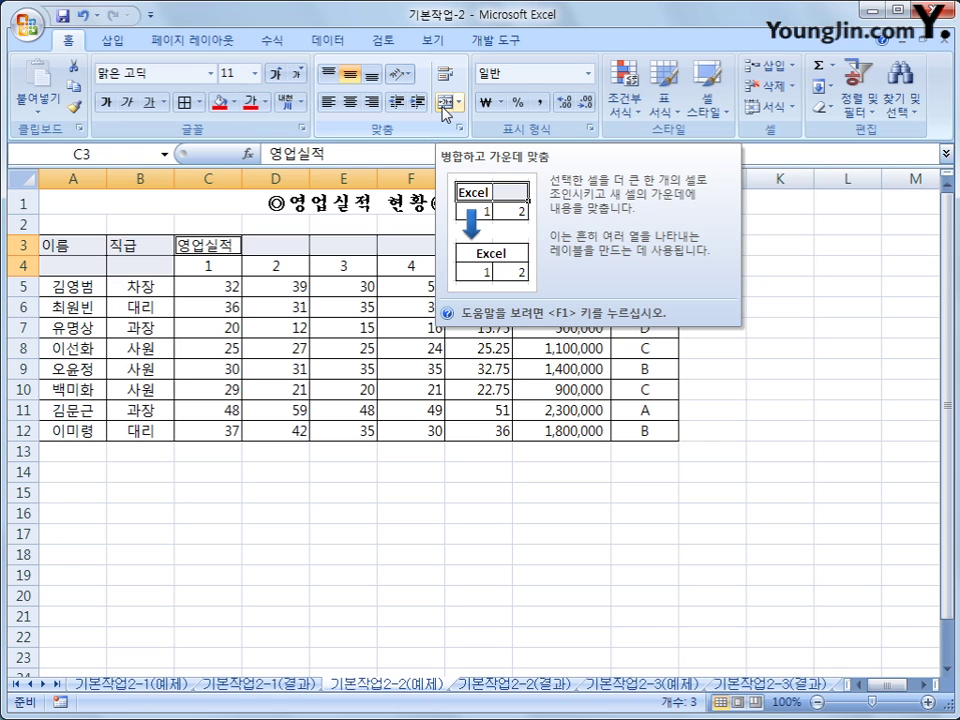
click(445, 102)
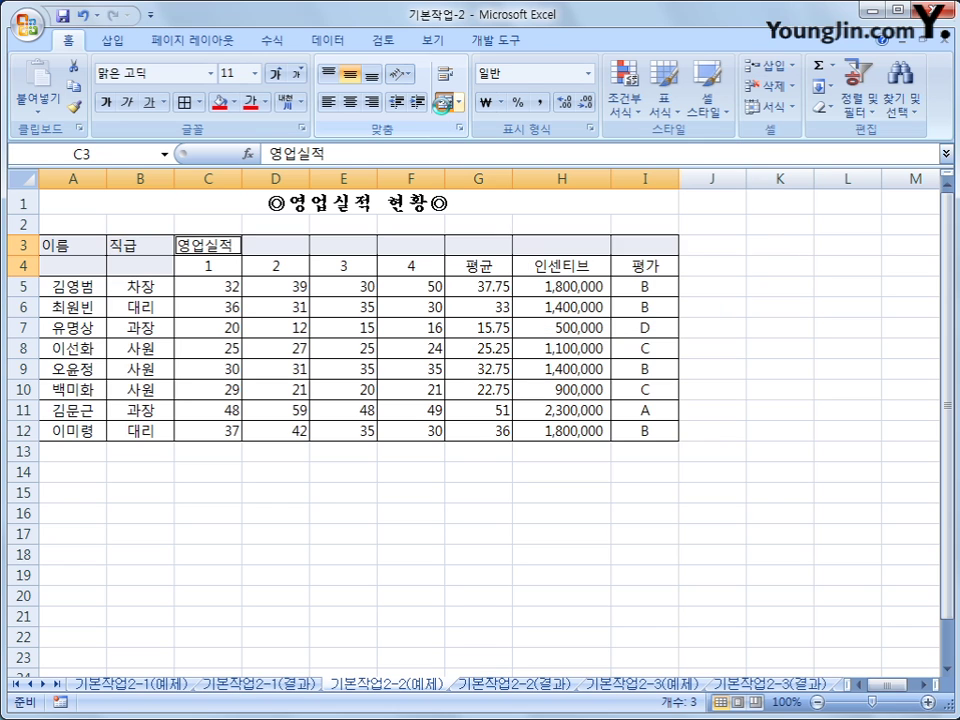
click(86, 257)
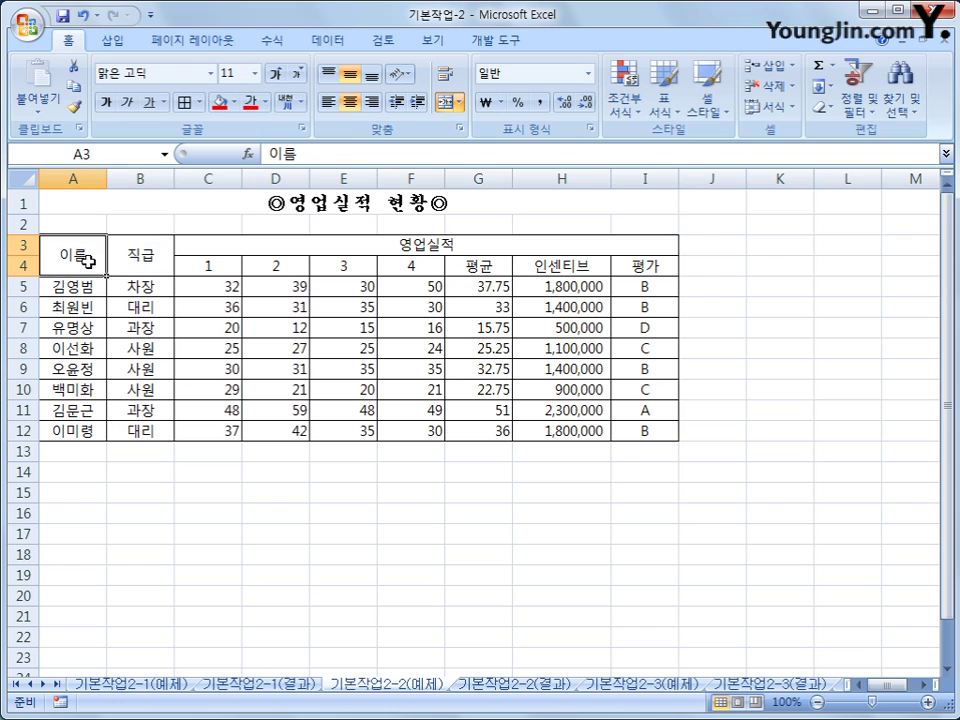
click(140, 256)
click(243, 254)
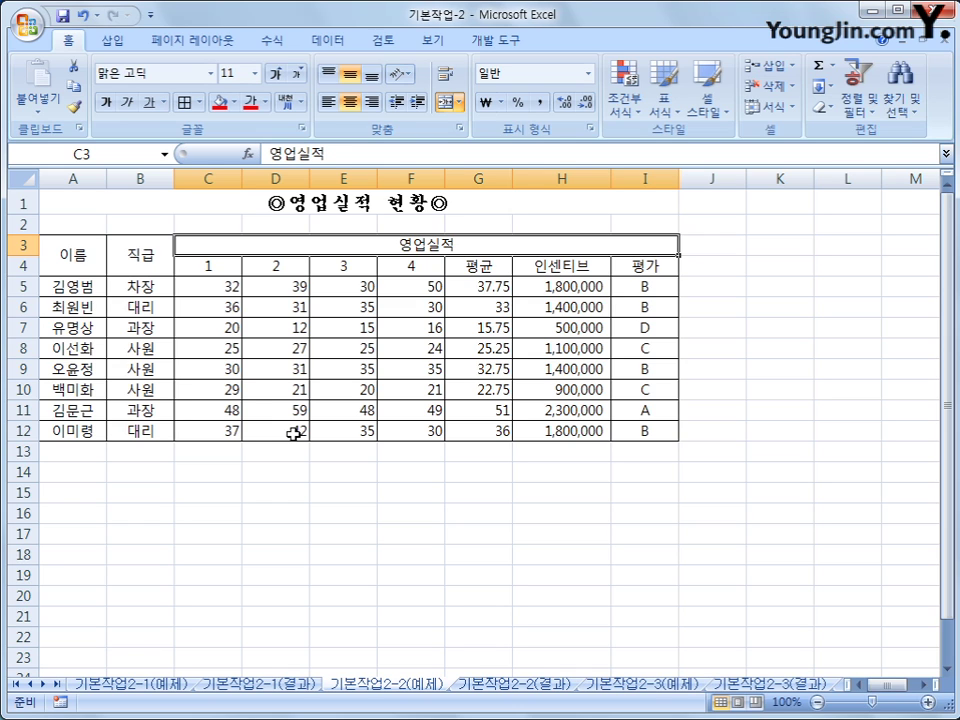
- Apply the custom number format #"/4분기" to the quarter header cells C4:F4
drag(199, 264, 394, 271)
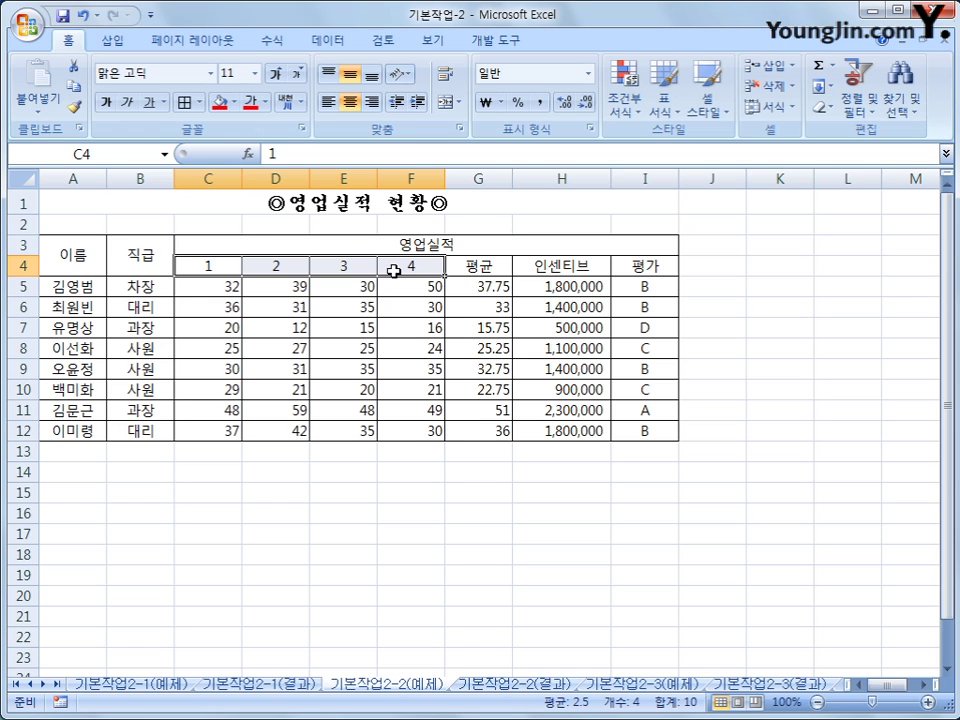
right_click(394, 271)
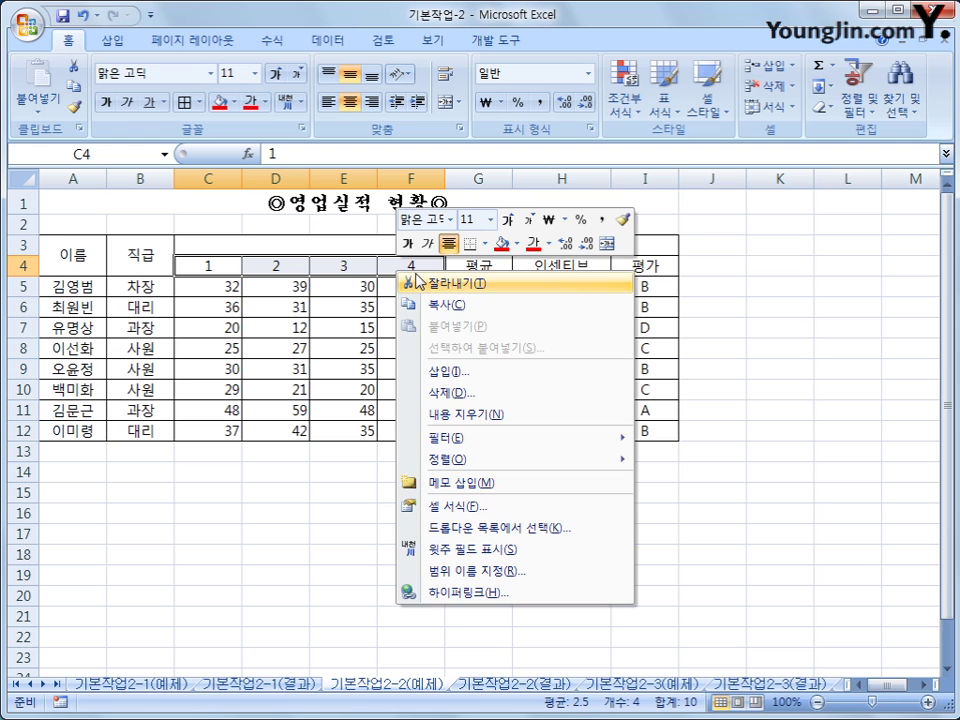
click(486, 518)
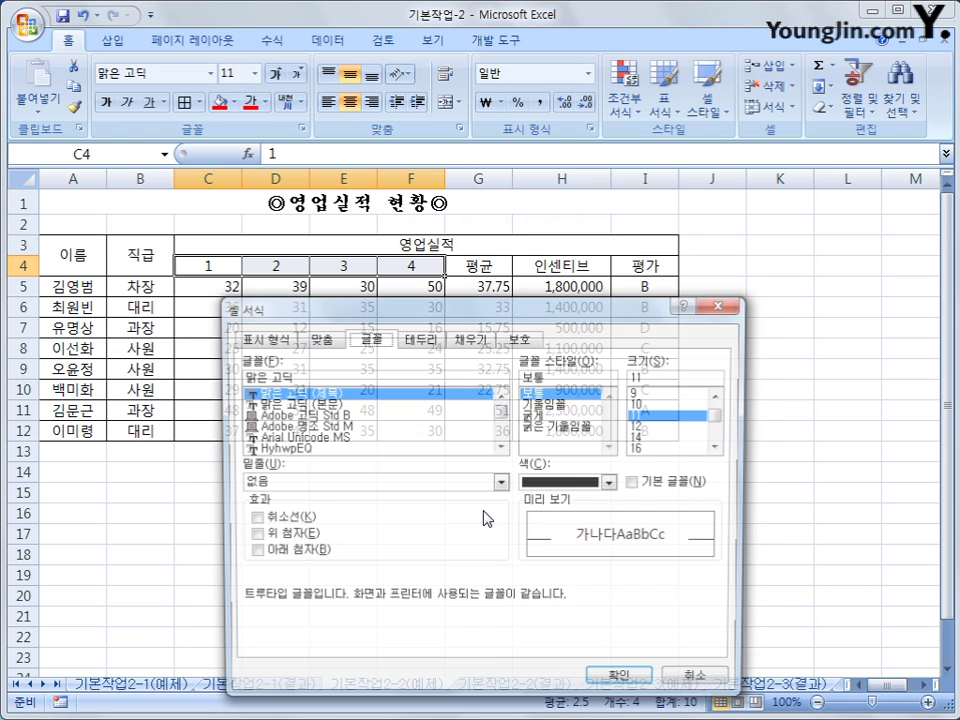
drag(325, 306, 358, 177)
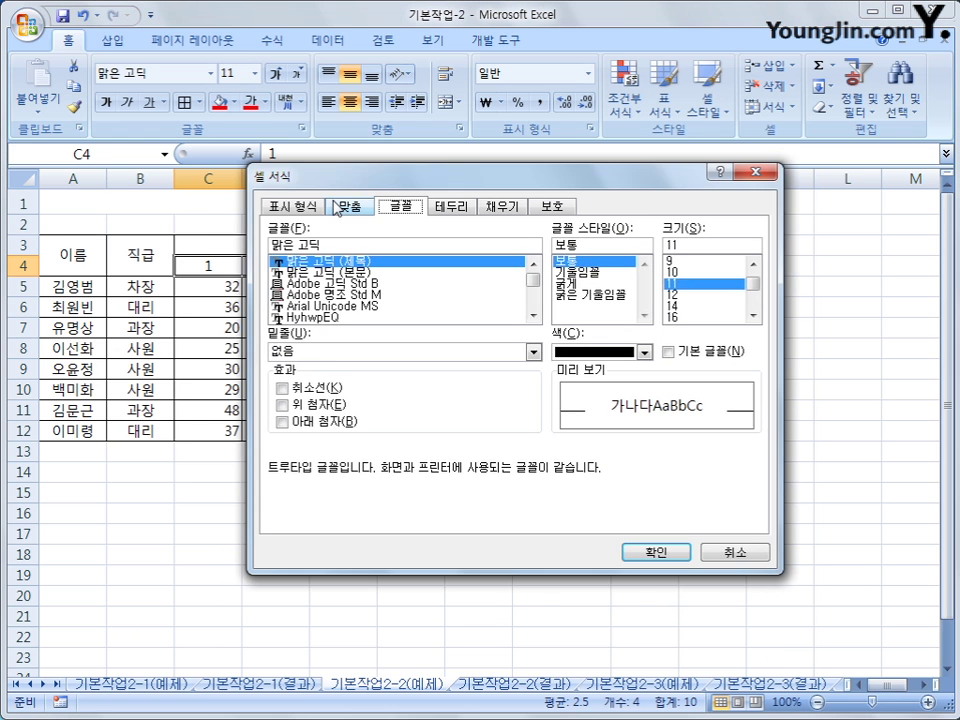
click(313, 207)
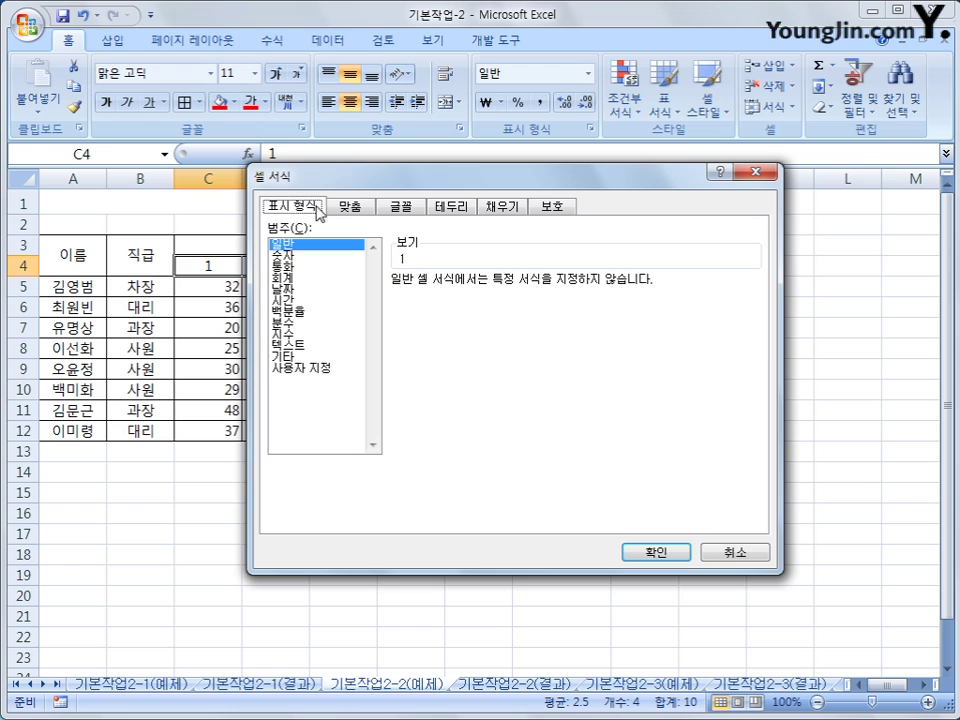
click(316, 372)
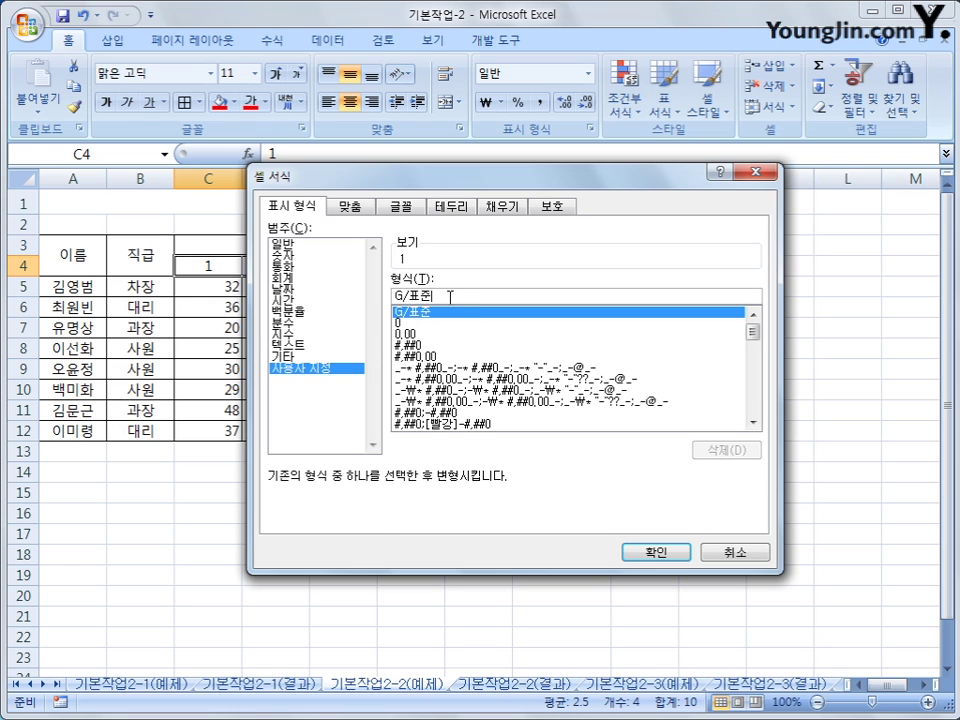
drag(452, 298, 366, 296)
text(#)
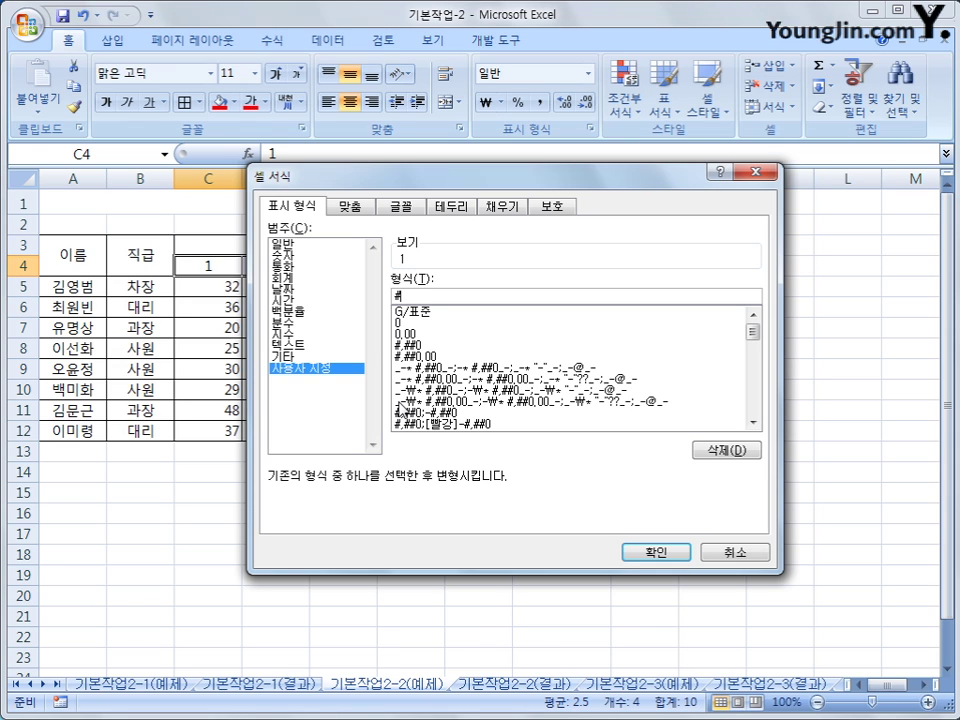
text(")
text(/4분기")
click(654, 552)
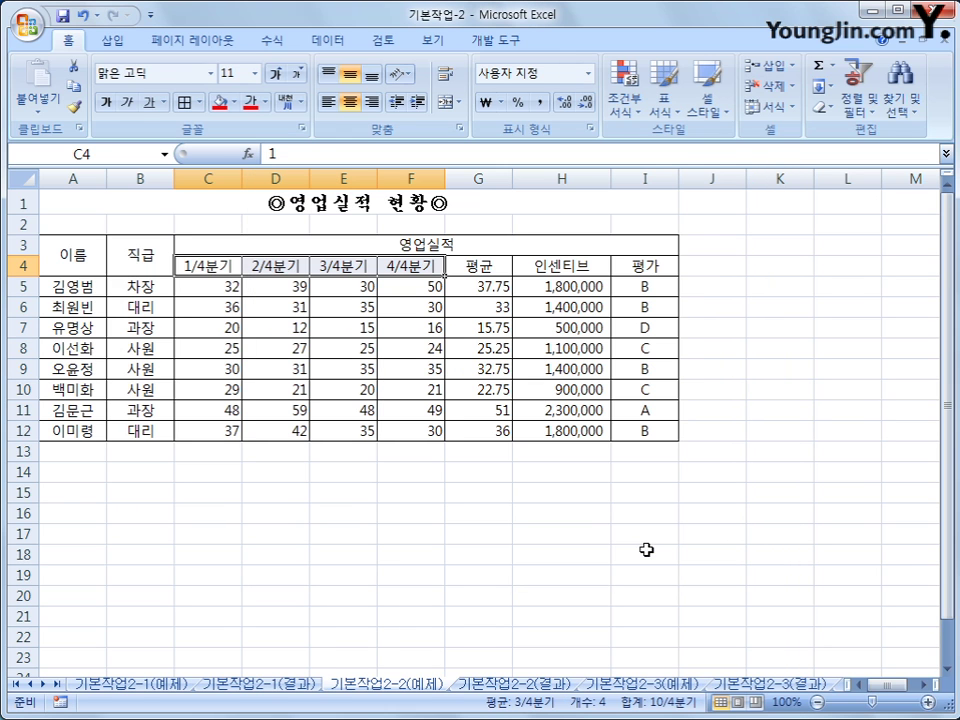
click(412, 550)
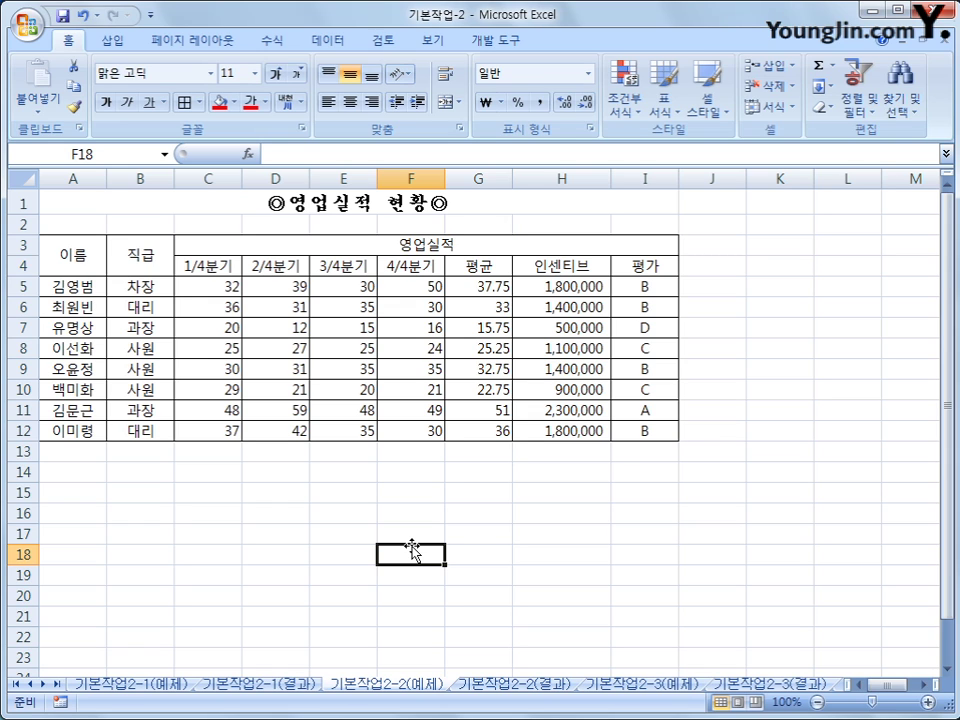
- Insert a memo on cell I7, clear its default author text and enter 최하위 as its content
click(661, 328)
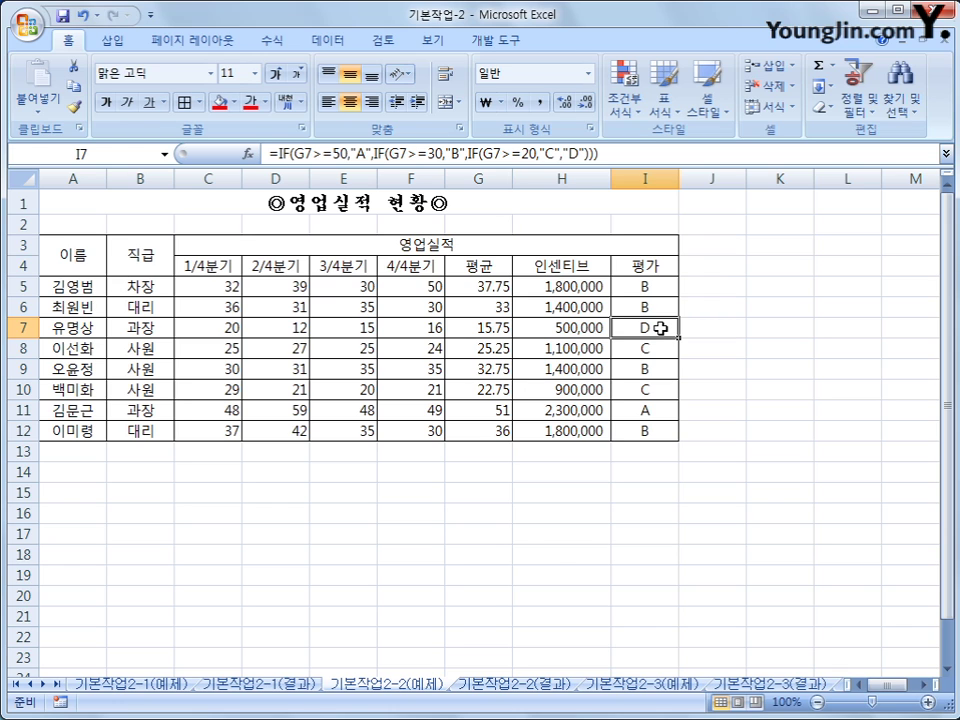
right_click(661, 328)
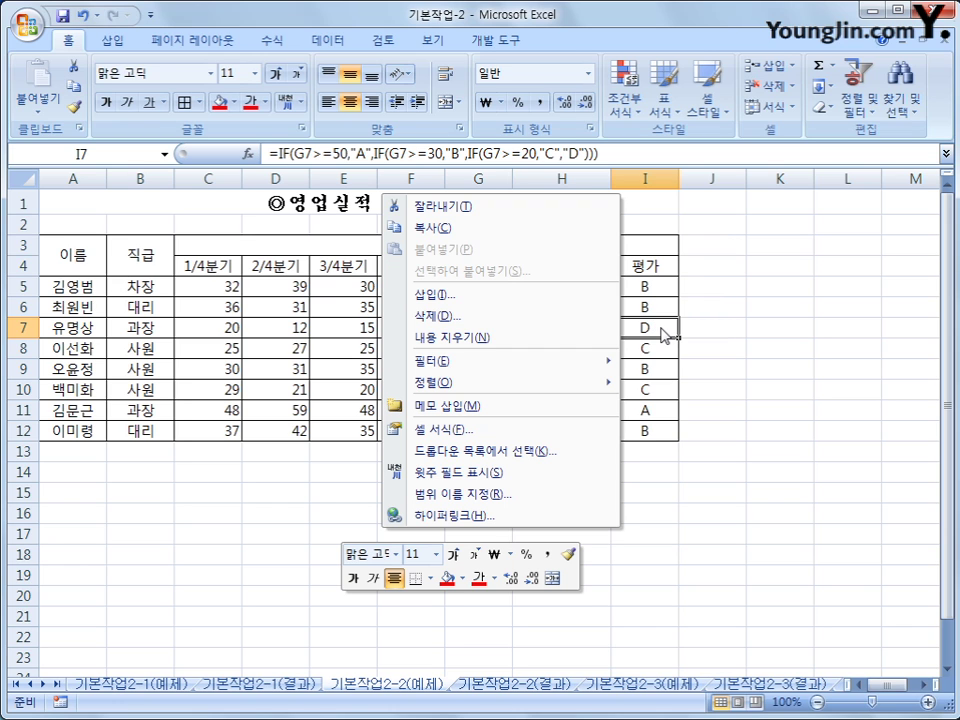
click(548, 412)
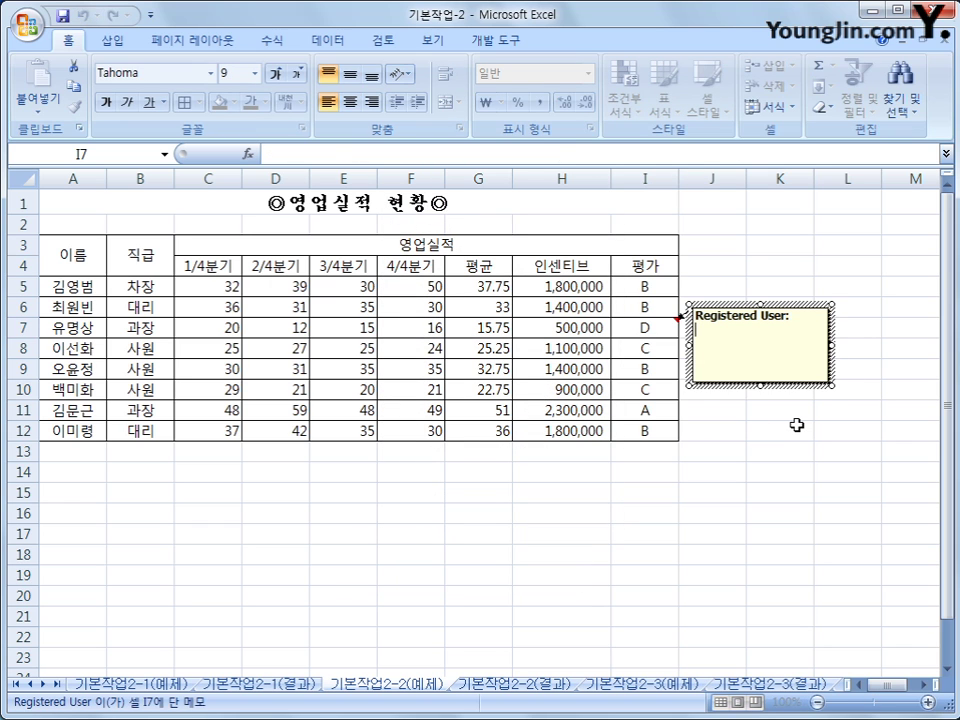
key(BackSpace)
key(BackSpace)
key(BackSpace)
key(BackSpace)
key(BackSpace)
key(BackSpace)
key(BackSpace)
key(BackSpace)
key(BackSpace)
key(BackSpace)
key(BackSpace)
key(BackSpace)
key(BackSpace)
key(BackSpace)
key(BackSpace)
key(BackSpace)
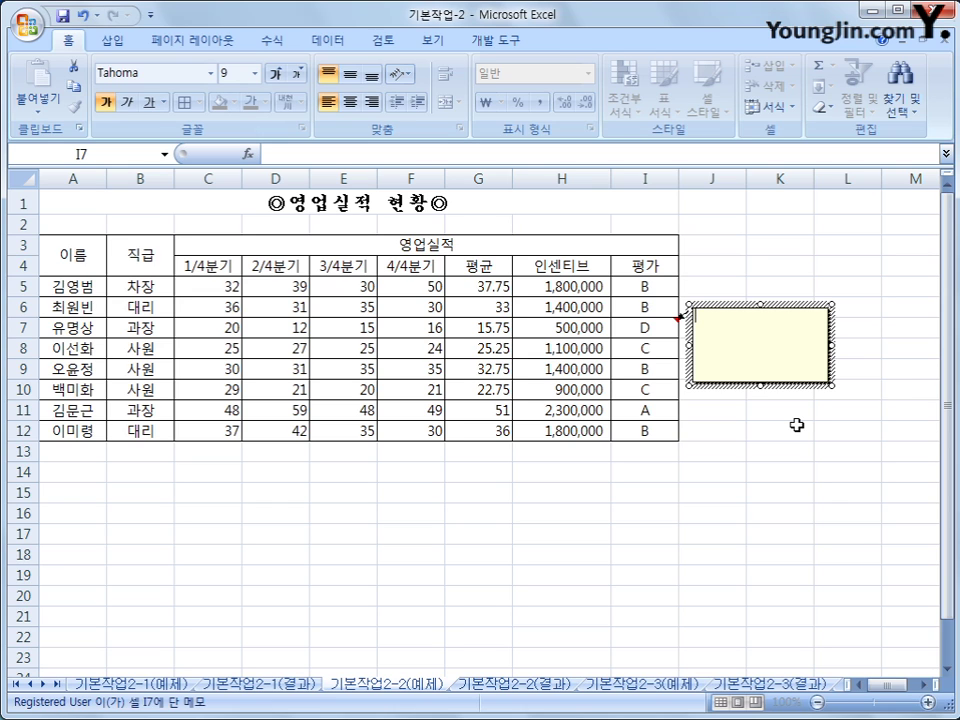
text(최하위)
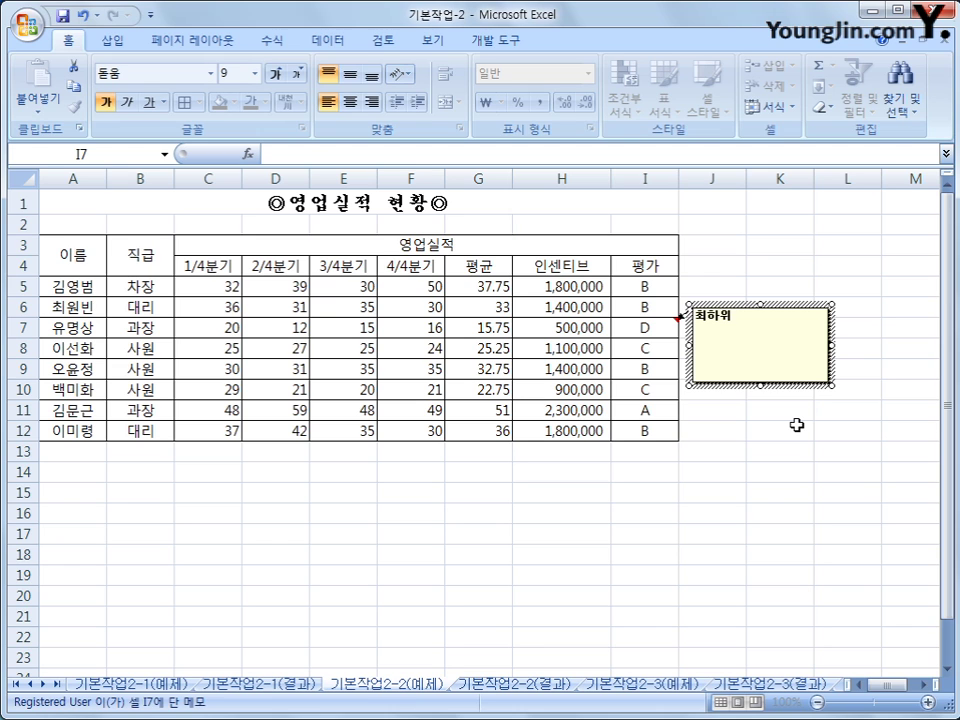
click(662, 331)
- Set the memo on cell I7 to stay displayed at all times
mouse_move(662, 331)
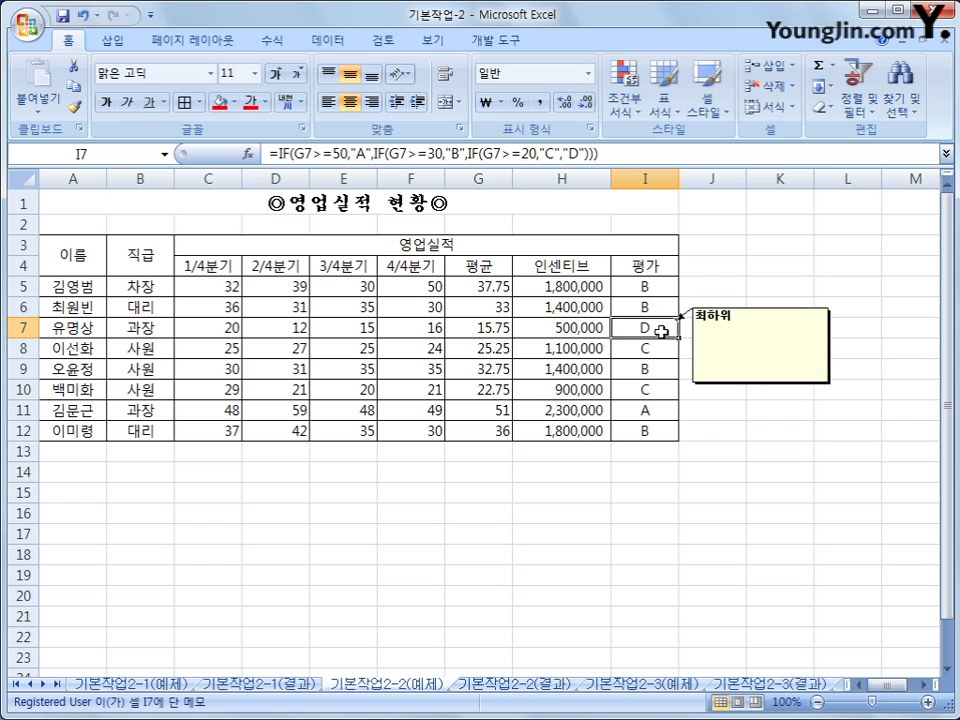
right_click(662, 331)
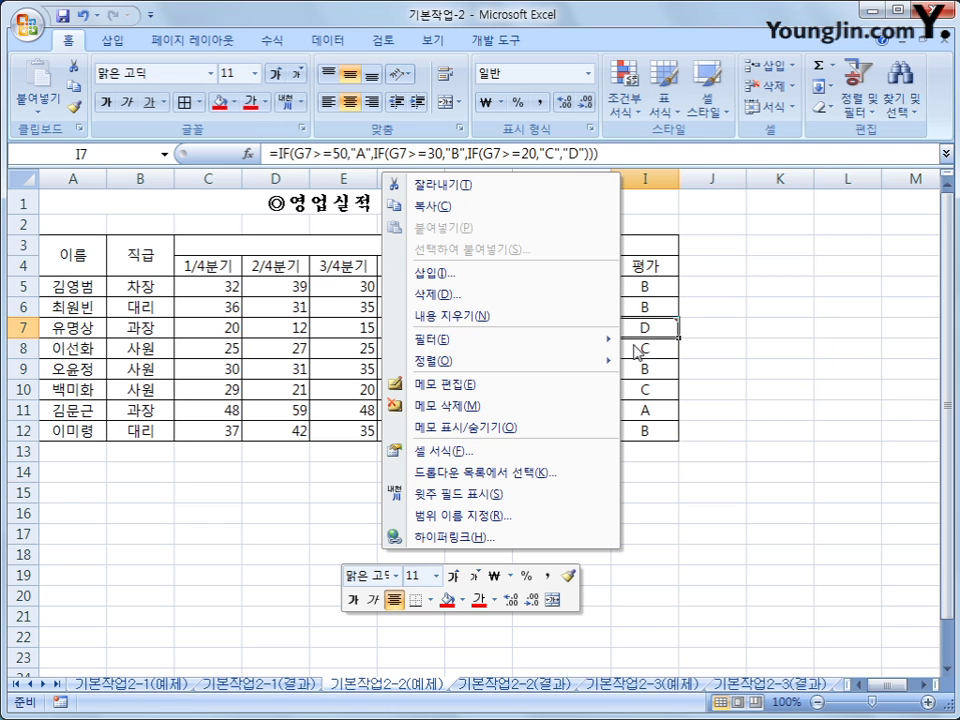
click(510, 431)
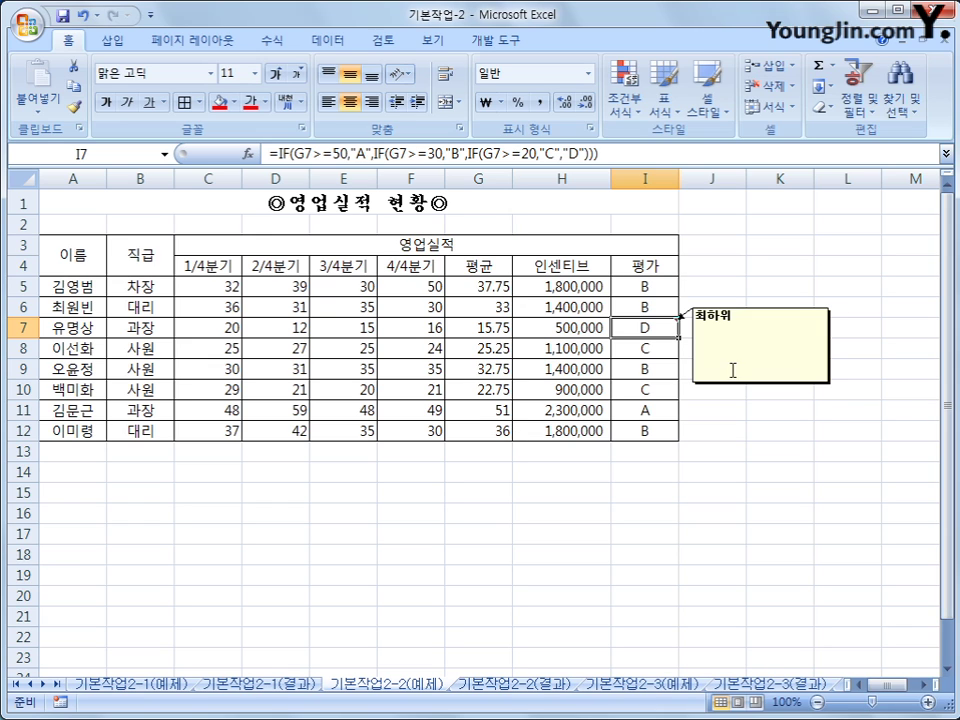
- Enable 자동 크기 for the I7 memo box in its memo format settings and apply it
click(745, 306)
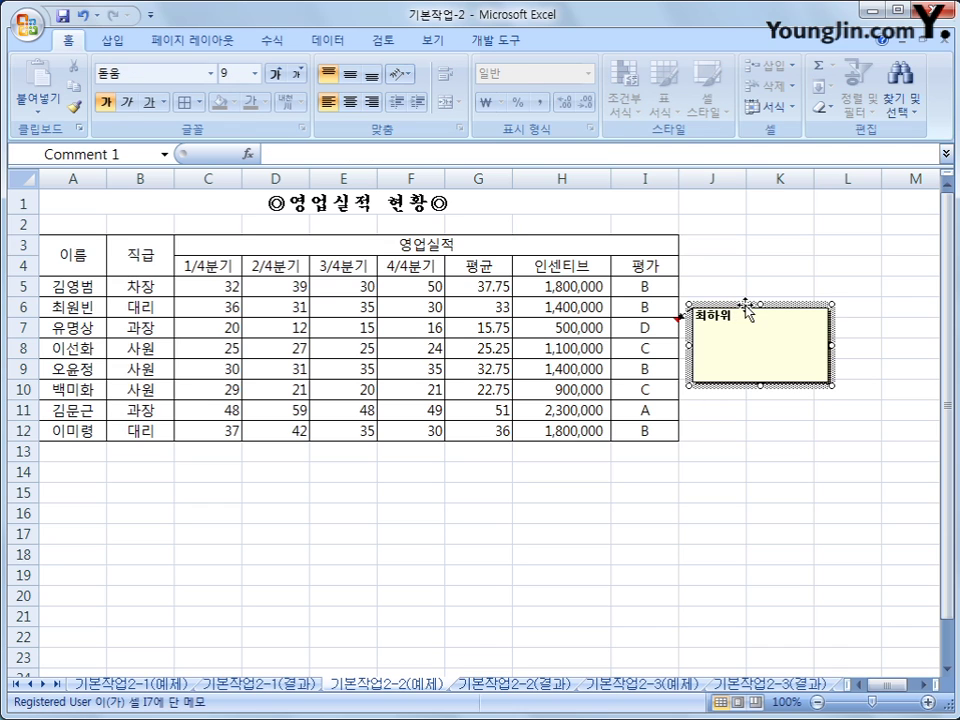
key(shift+F10)
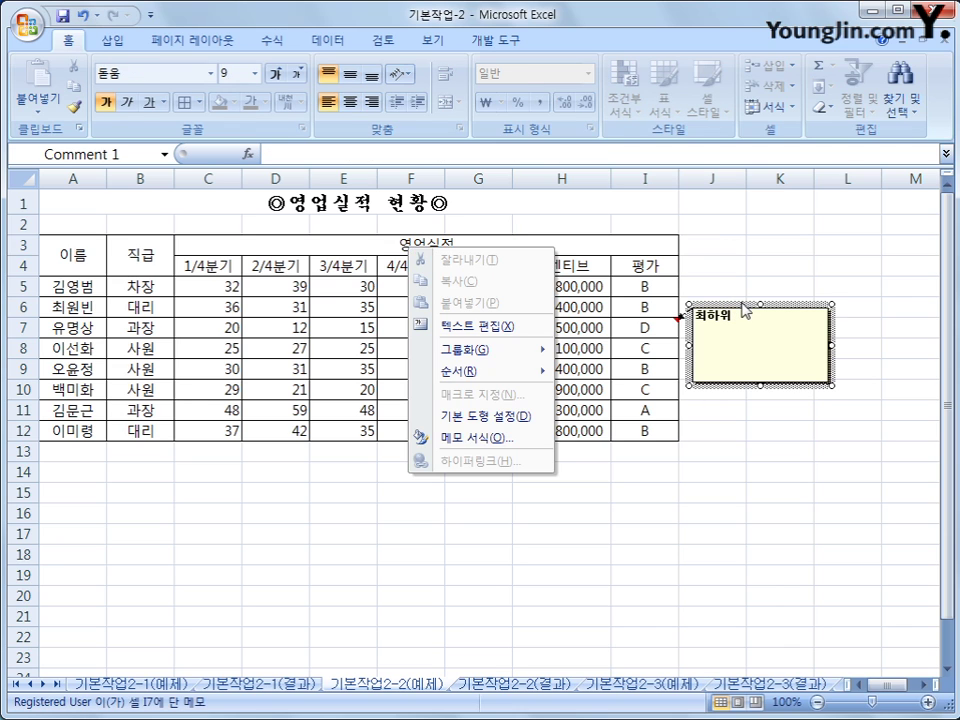
click(511, 440)
drag(694, 120, 406, 129)
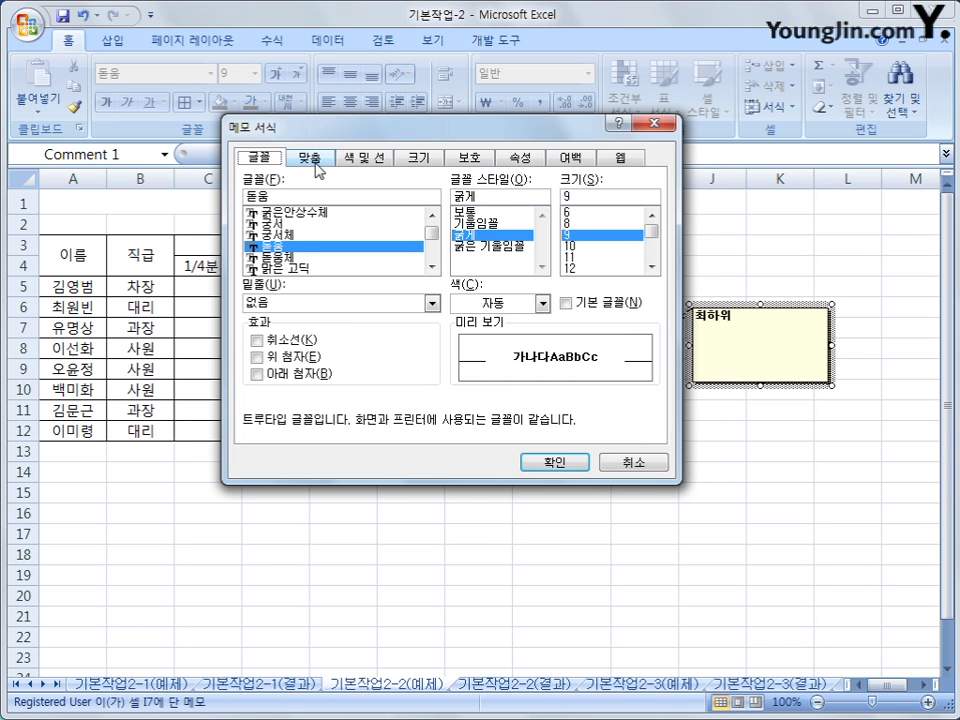
click(310, 160)
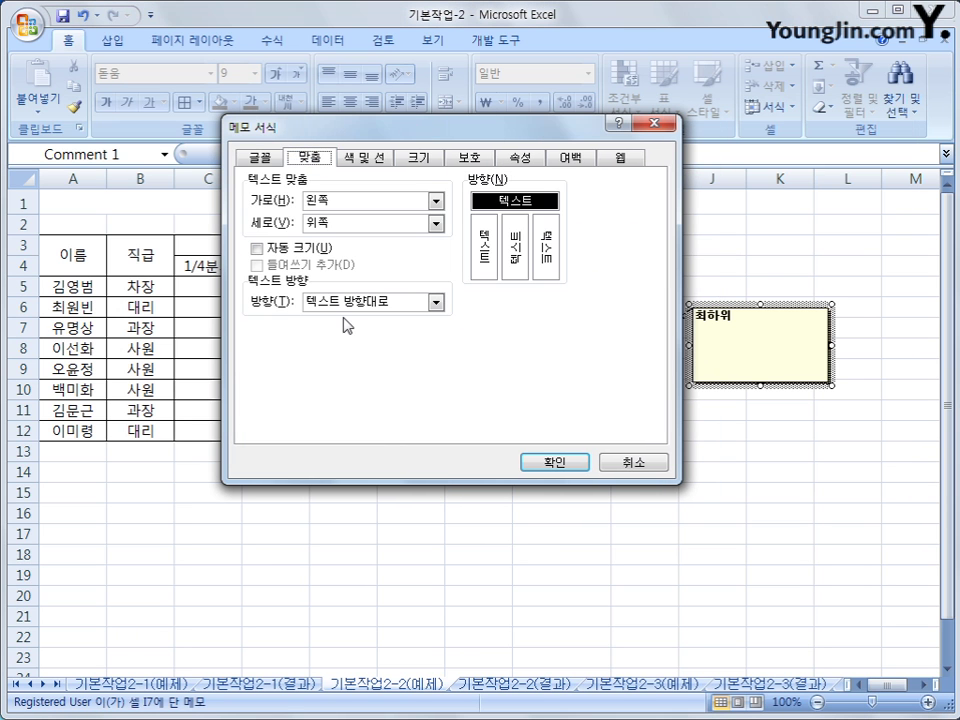
click(290, 252)
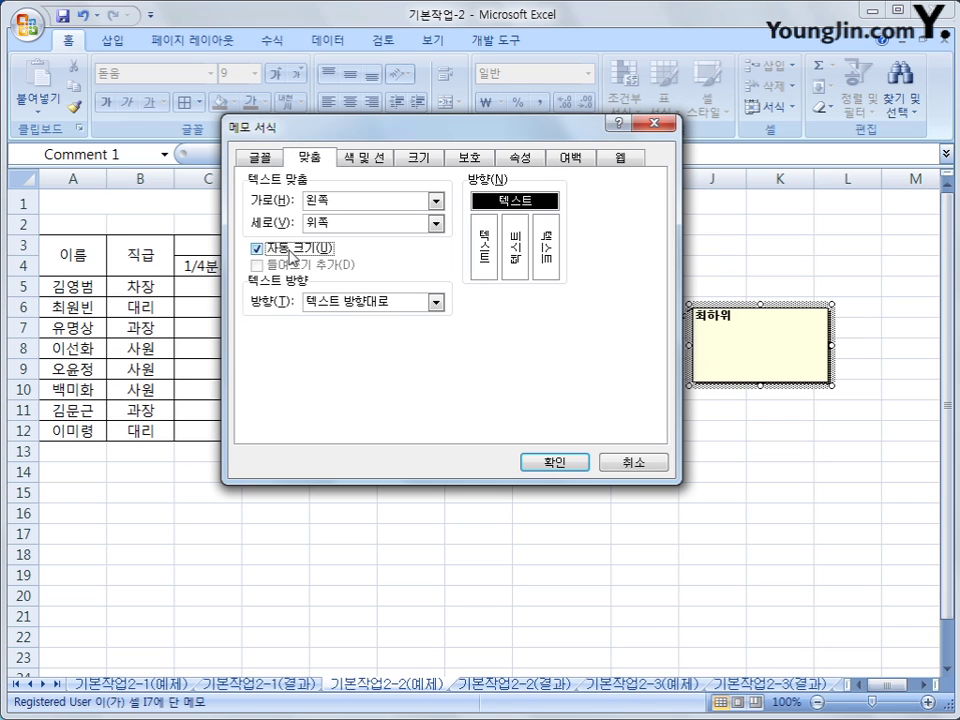
click(538, 464)
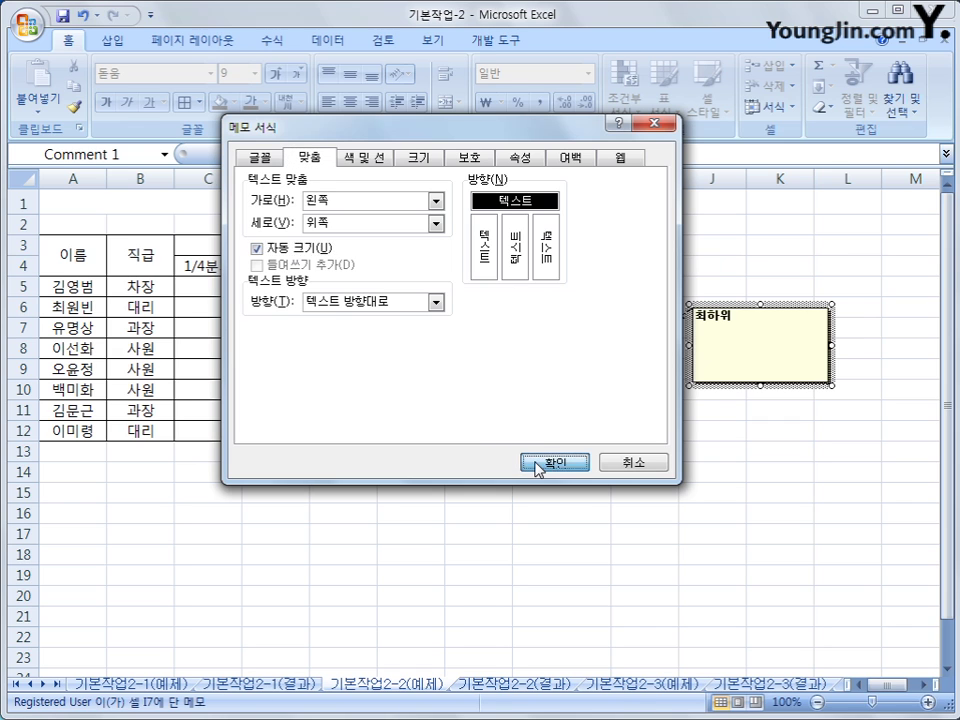
click(840, 511)
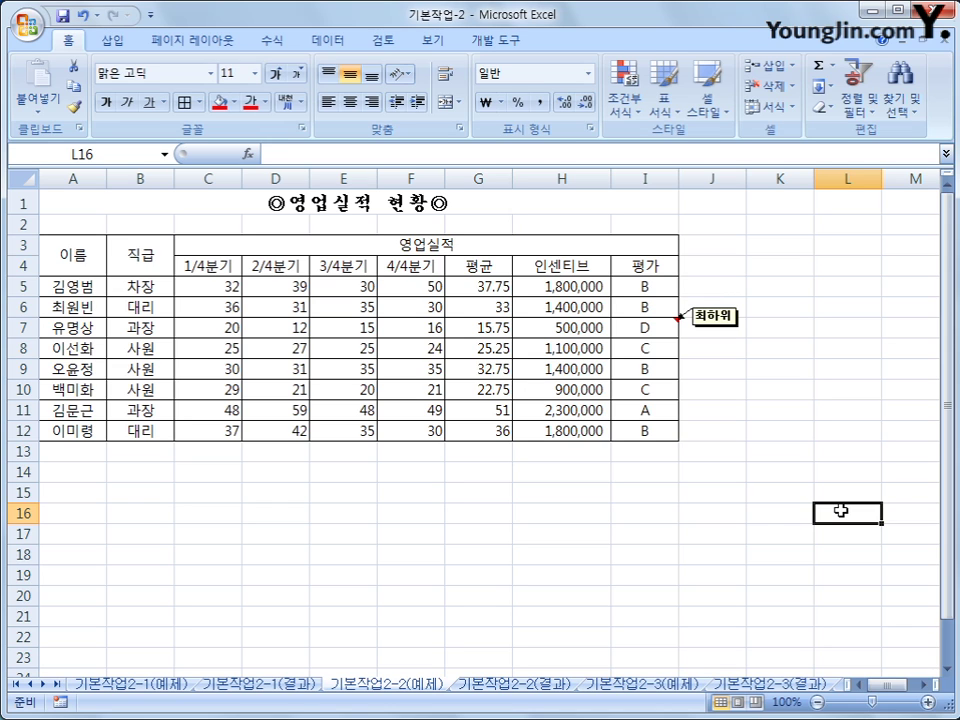
- Compare the formatted table in 기본작업2-2(예제) with the 기본작업2-2(결과) sheet
click(502, 699)
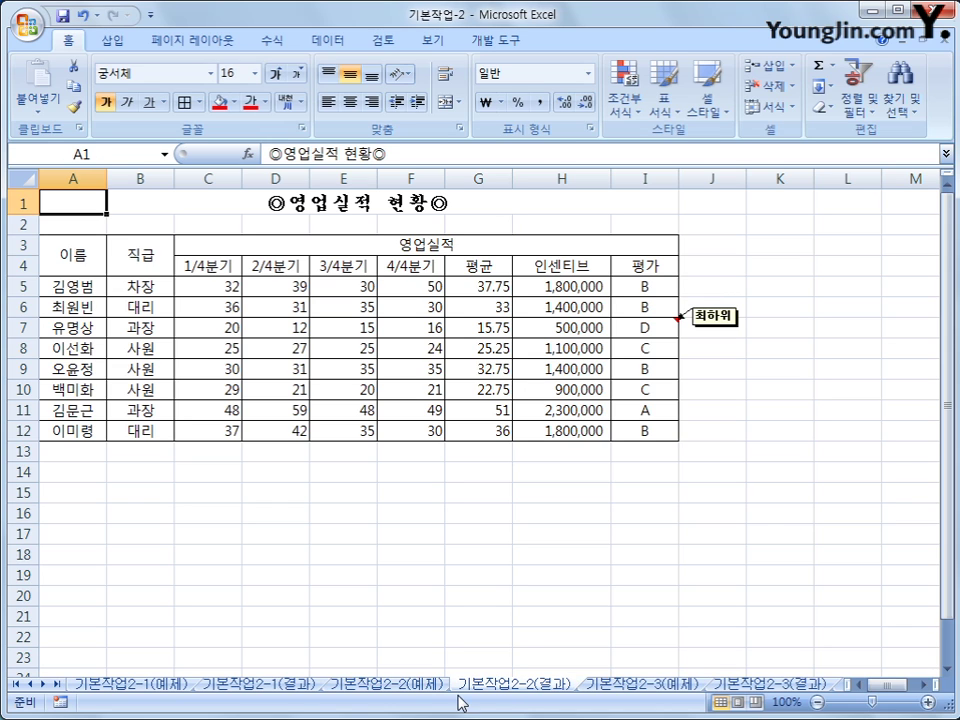
click(429, 688)
click(476, 688)
- On the 기본작업2-3(예제) sheet, set the title range A1:I1 to 셀 병합 with horizontal alignment 가운데 in the cell format settings
click(629, 686)
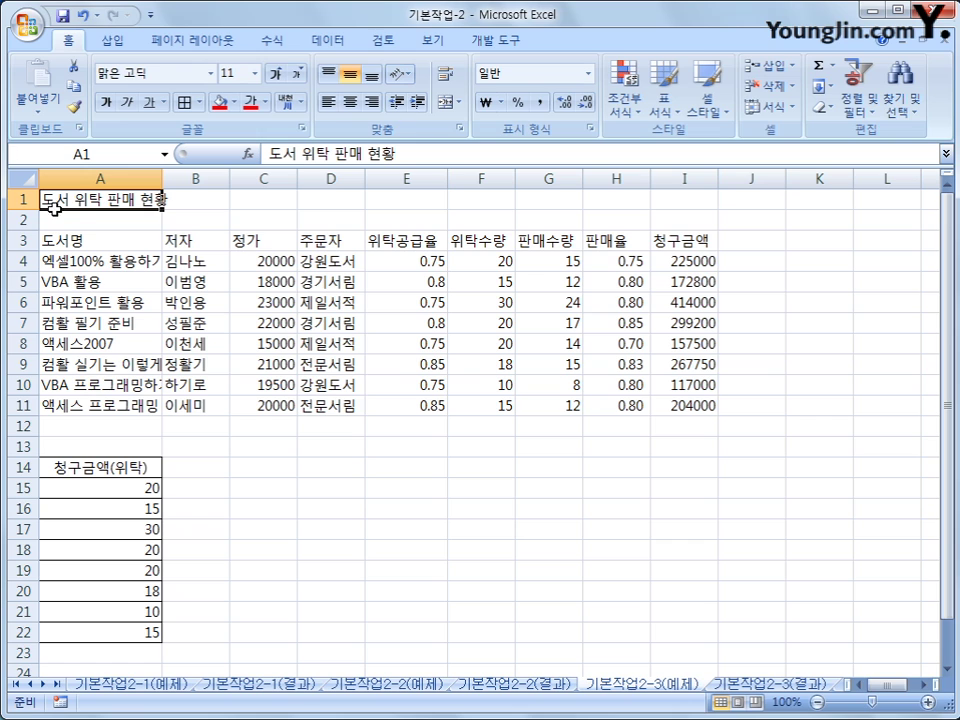
drag(87, 200, 706, 210)
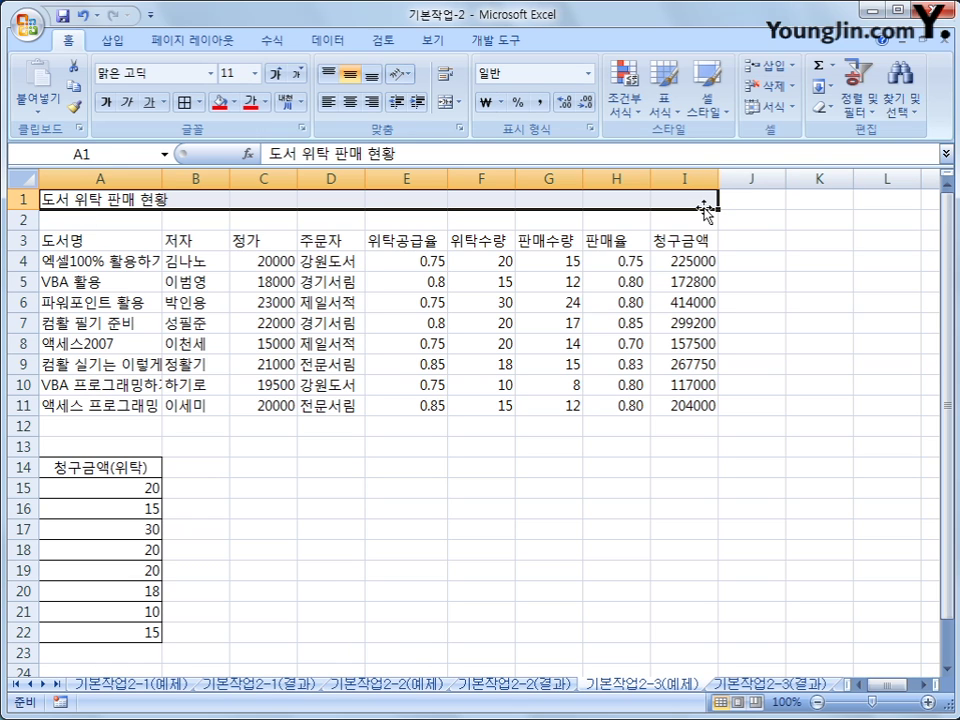
right_click(509, 196)
click(624, 440)
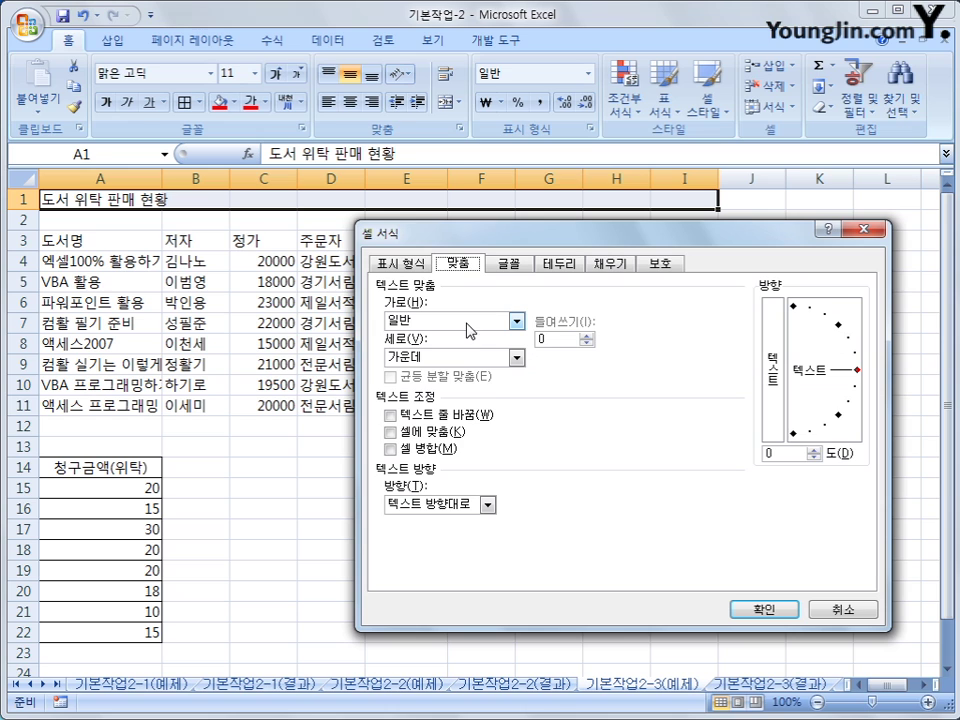
click(410, 449)
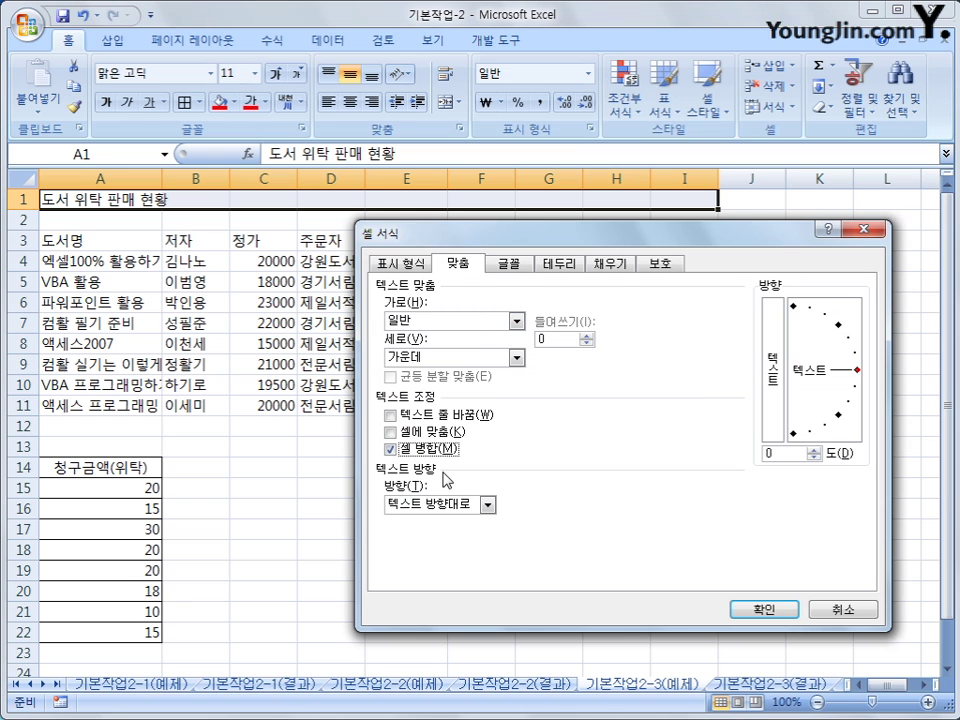
click(455, 330)
click(455, 366)
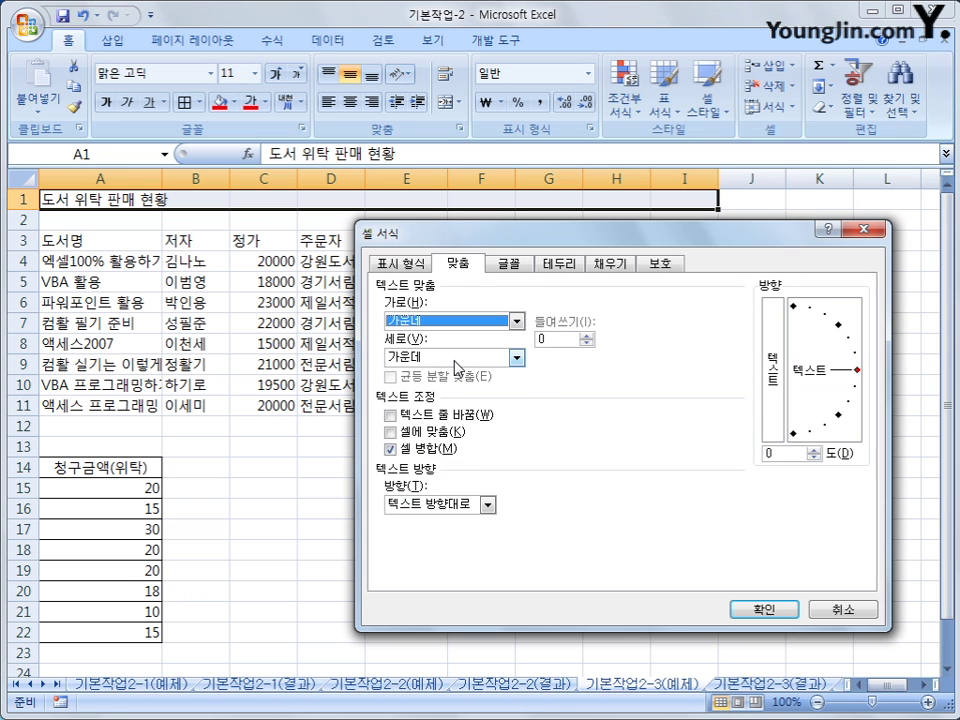
- Choose 궁서체 as the title's font and set its size to 15
click(510, 265)
key(Tab)
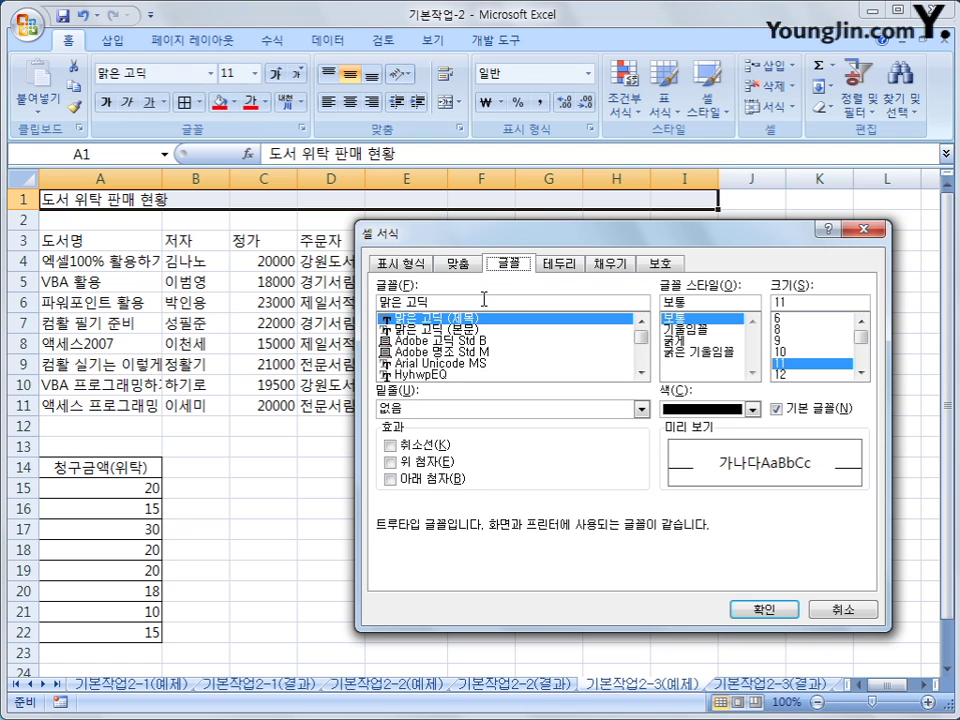
text(궁체서)
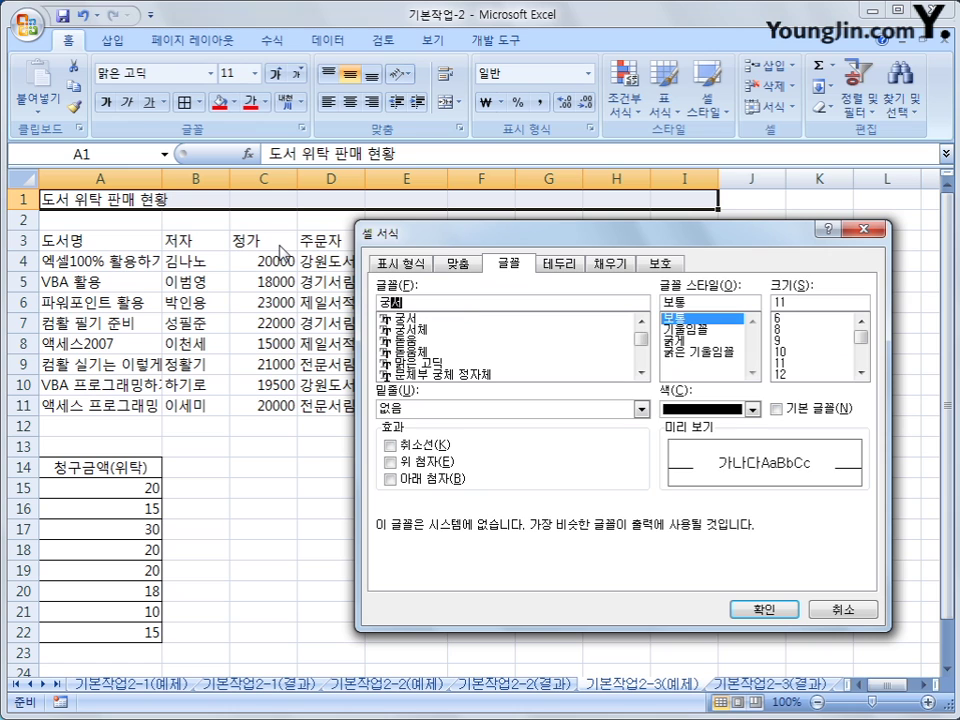
click(422, 330)
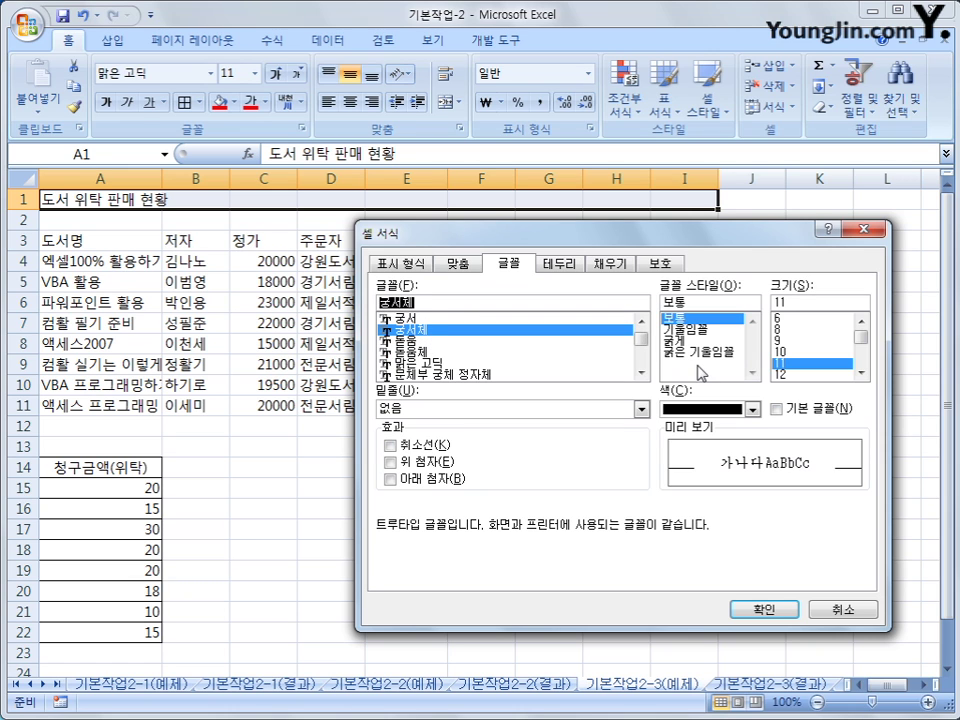
double_click(860, 372)
double_click(860, 372)
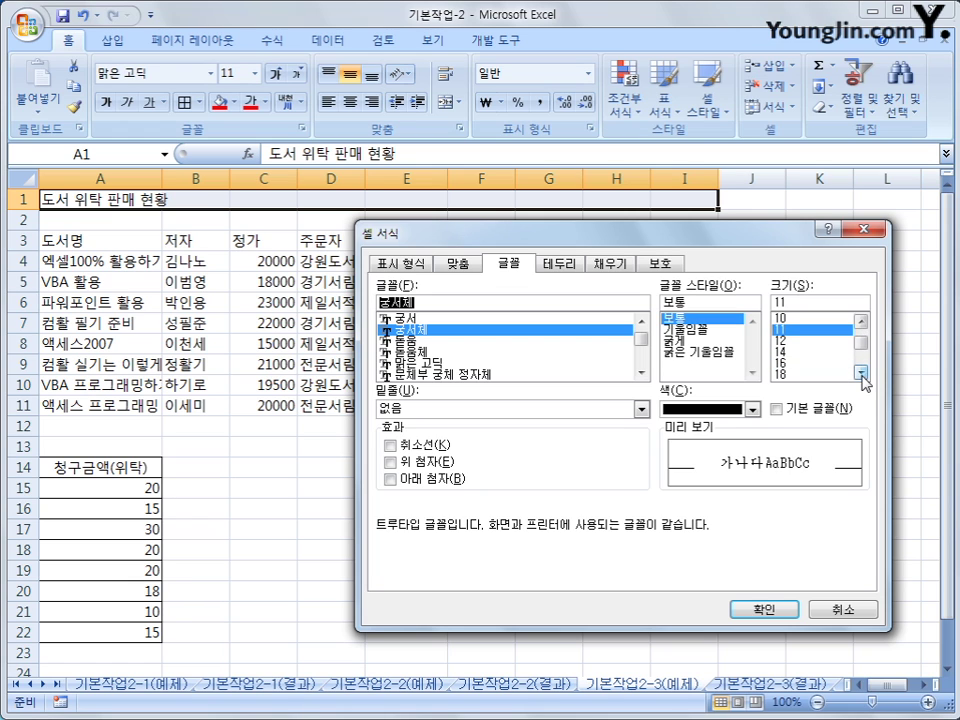
double_click(777, 303)
text(15)
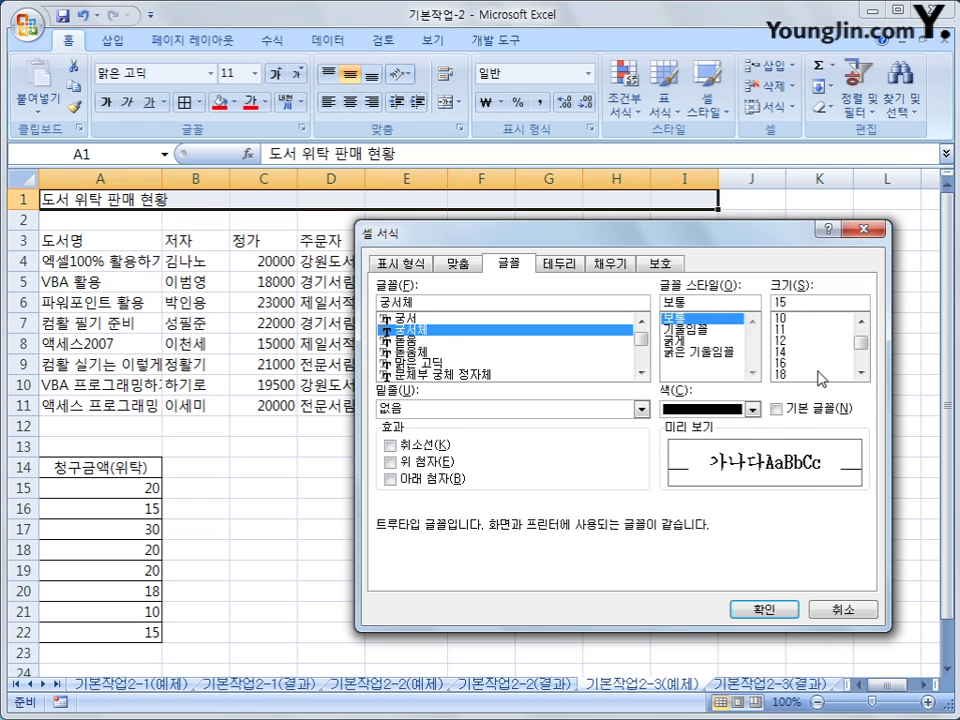
- Set the title's font style to 굵은 기울임꼴 and apply the cell format settings
click(705, 352)
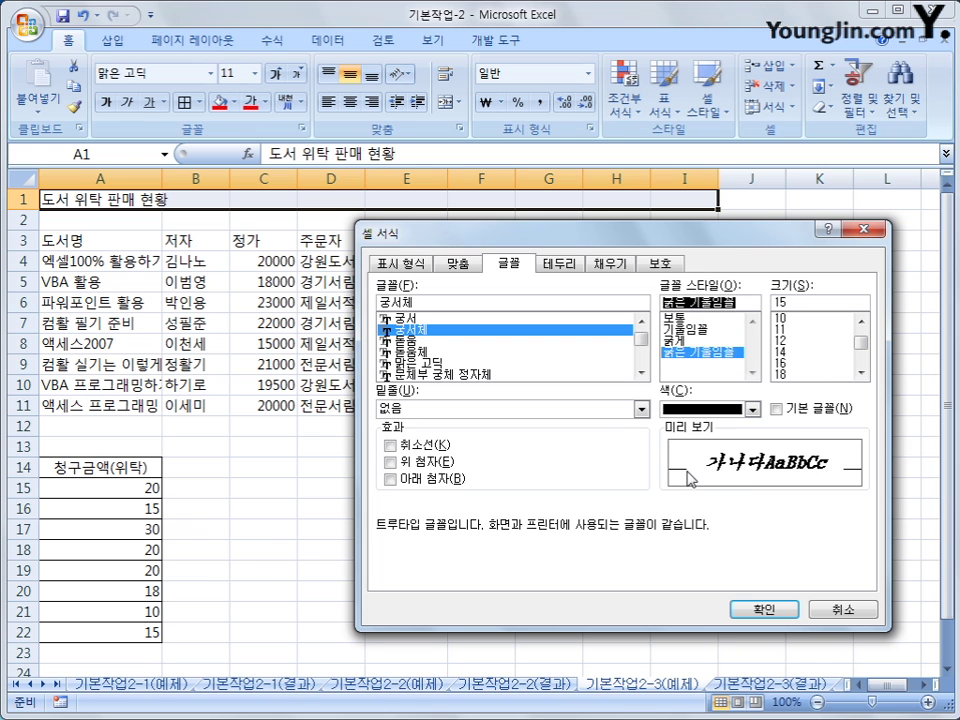
click(757, 608)
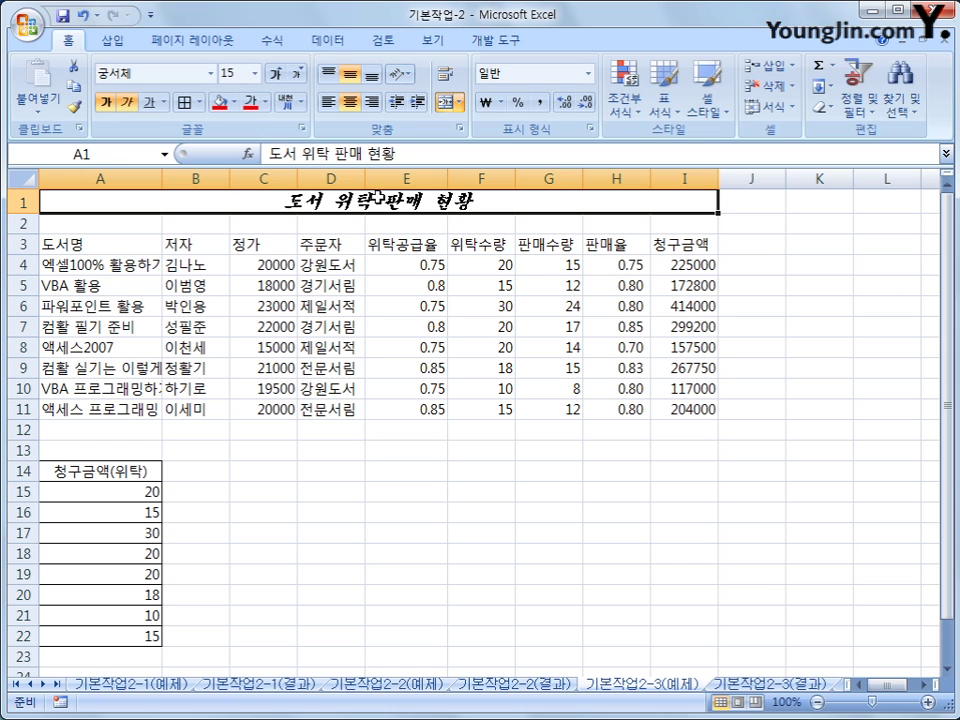
- Apply the 셀에 맞춤 text control to the book titles in A4:A11 through the cell format settings
drag(62, 265, 88, 406)
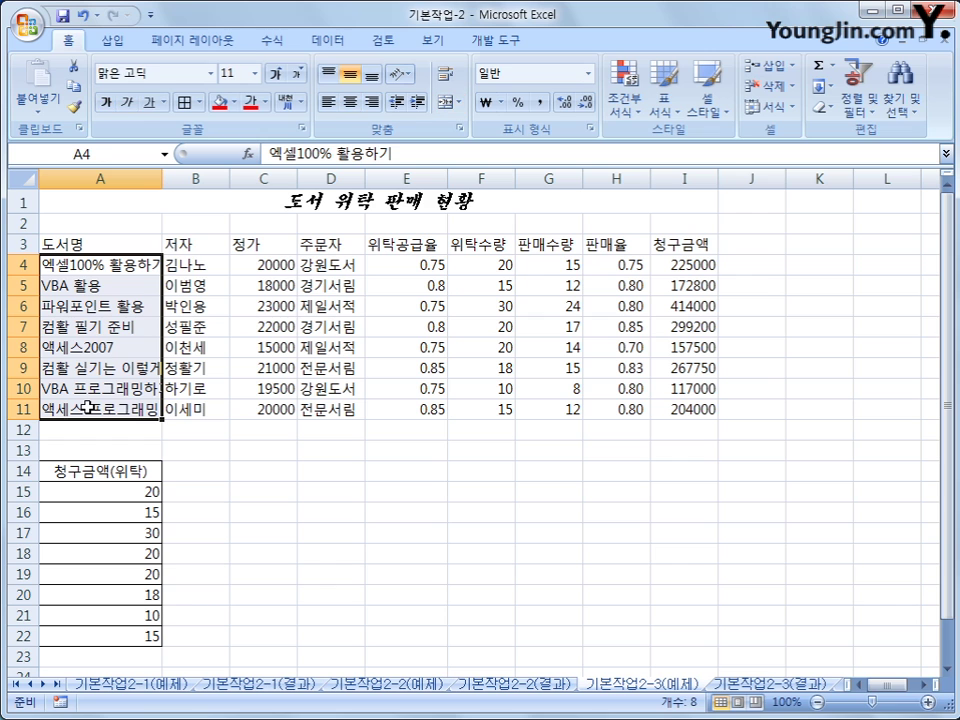
right_click(112, 266)
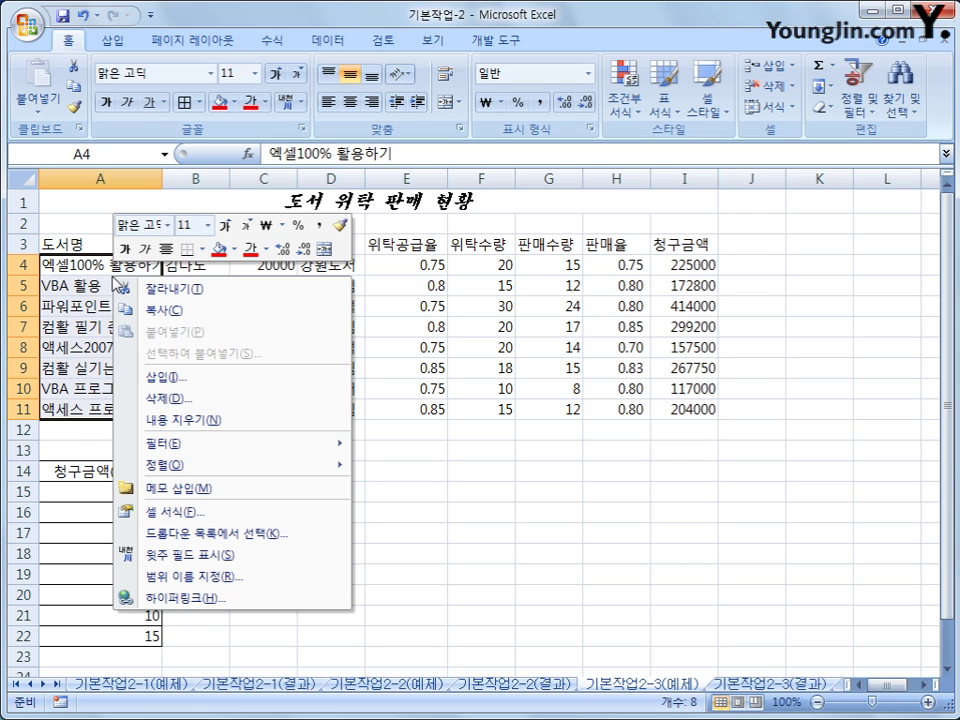
click(288, 511)
drag(311, 315, 517, 200)
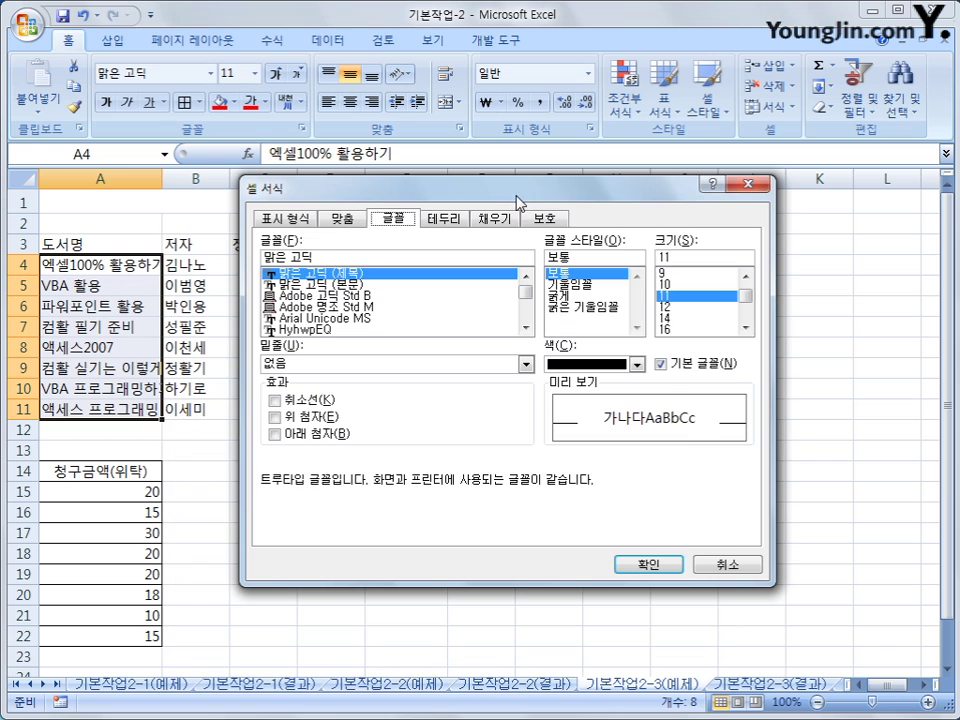
click(336, 219)
click(310, 390)
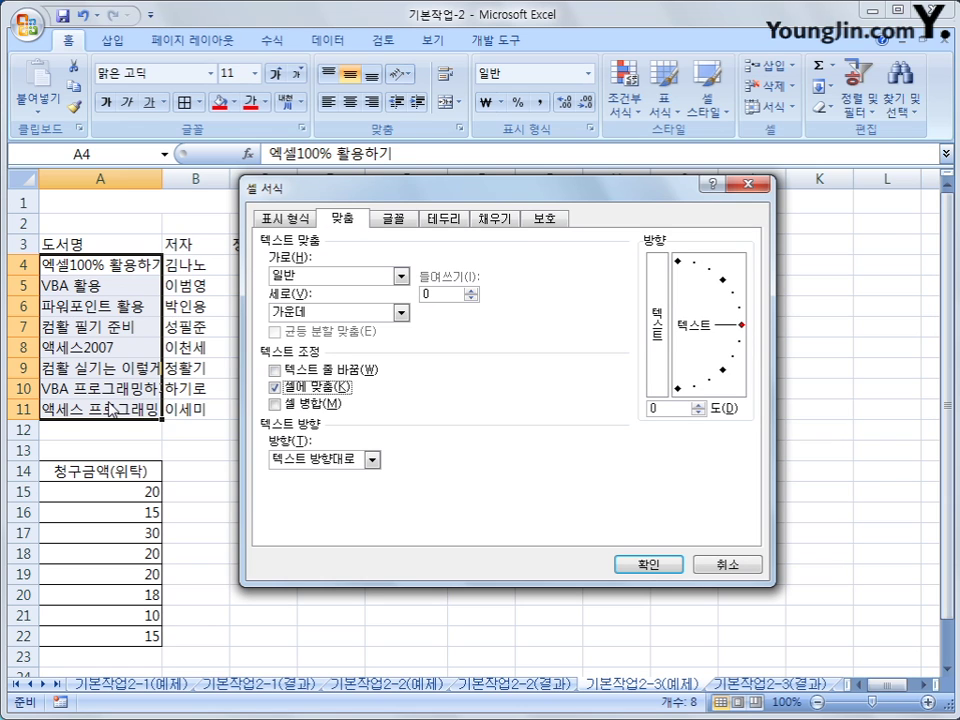
click(652, 567)
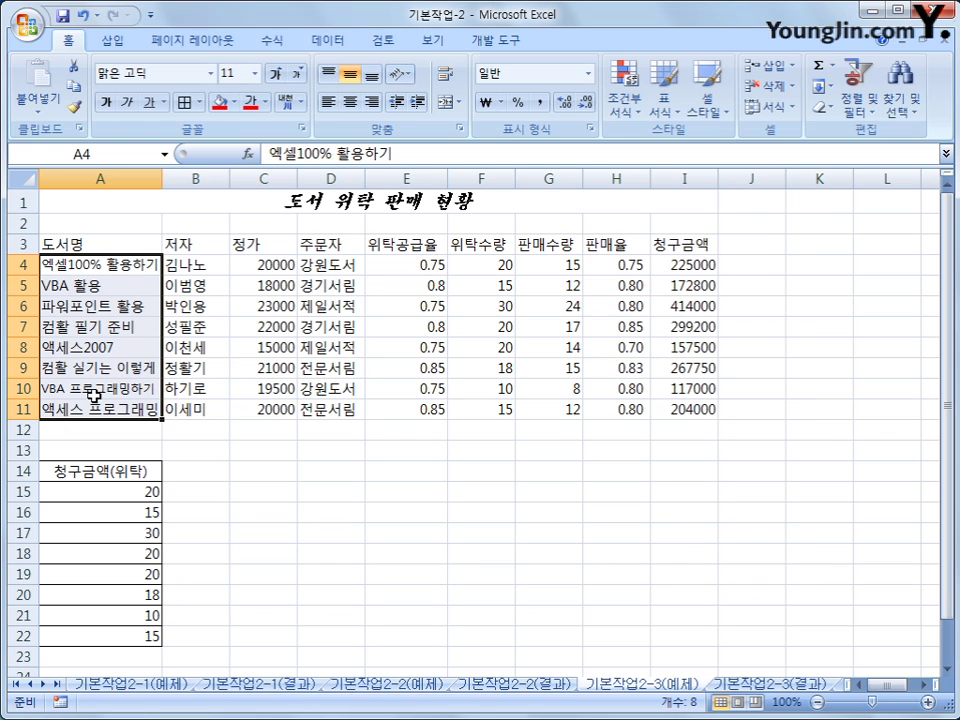
click(96, 266)
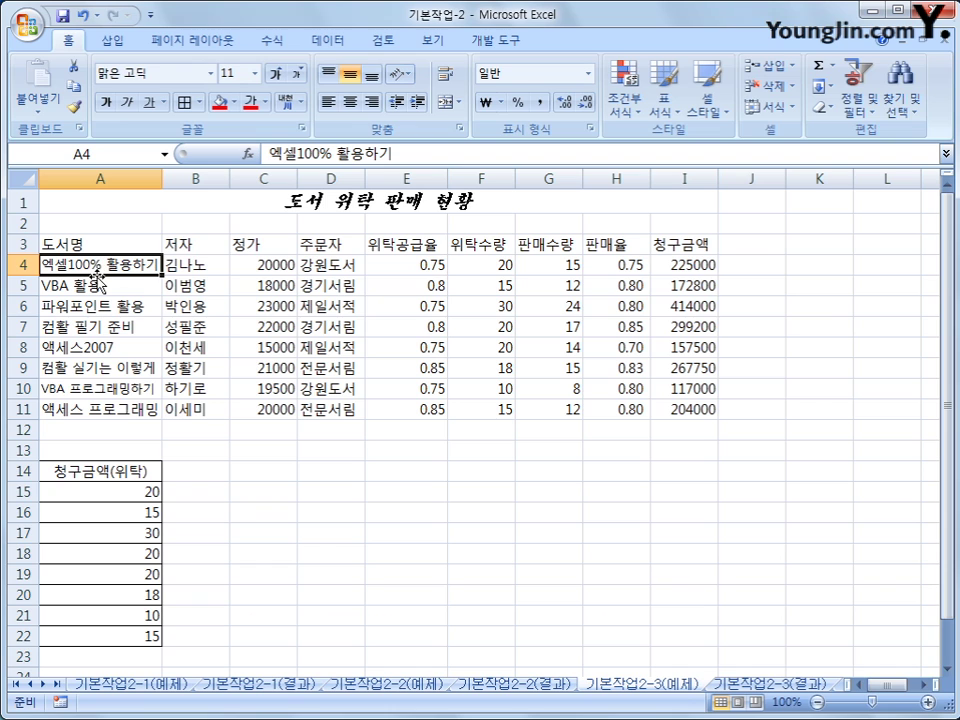
click(99, 390)
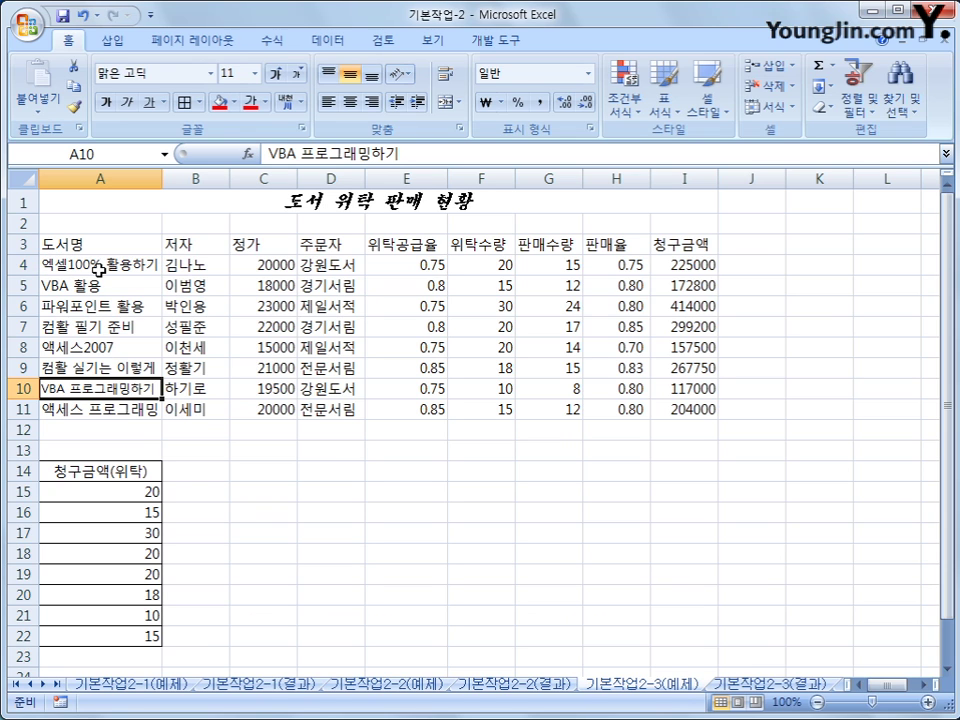
- Define the name 도서명 for the range A4:A11
drag(98, 268, 78, 410)
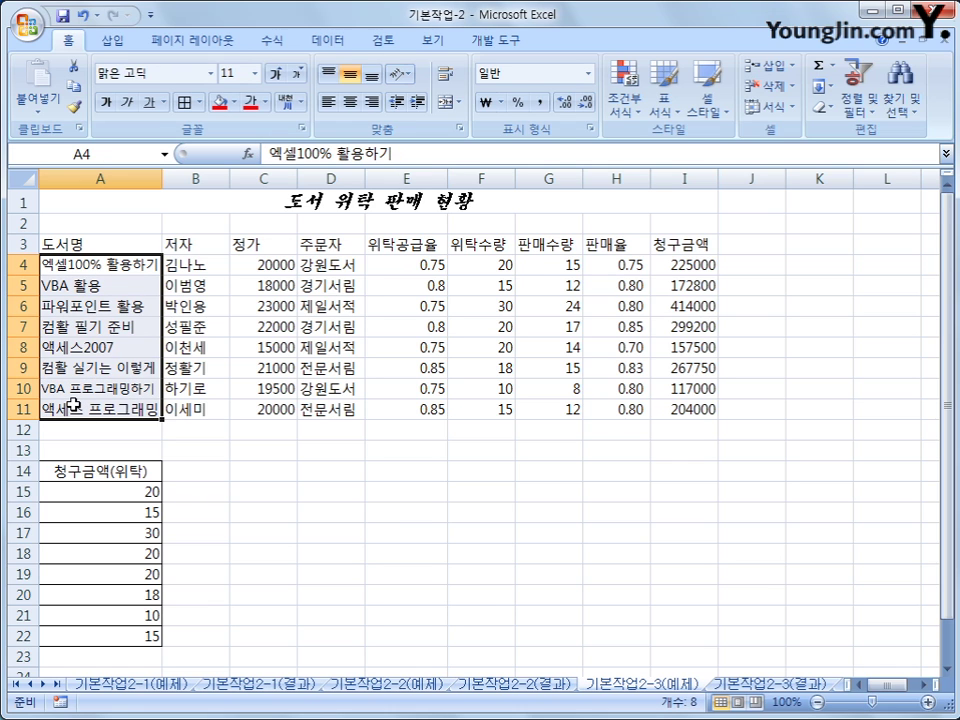
click(104, 155)
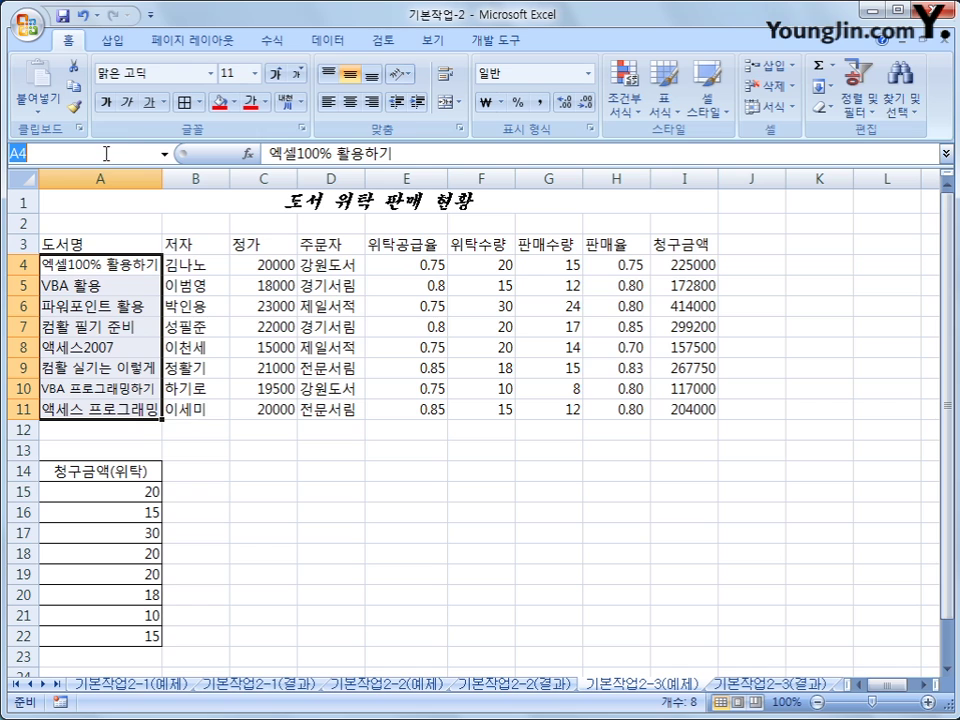
text(ㄷㅗ서ㅁㅕㅇ)
key(Return)
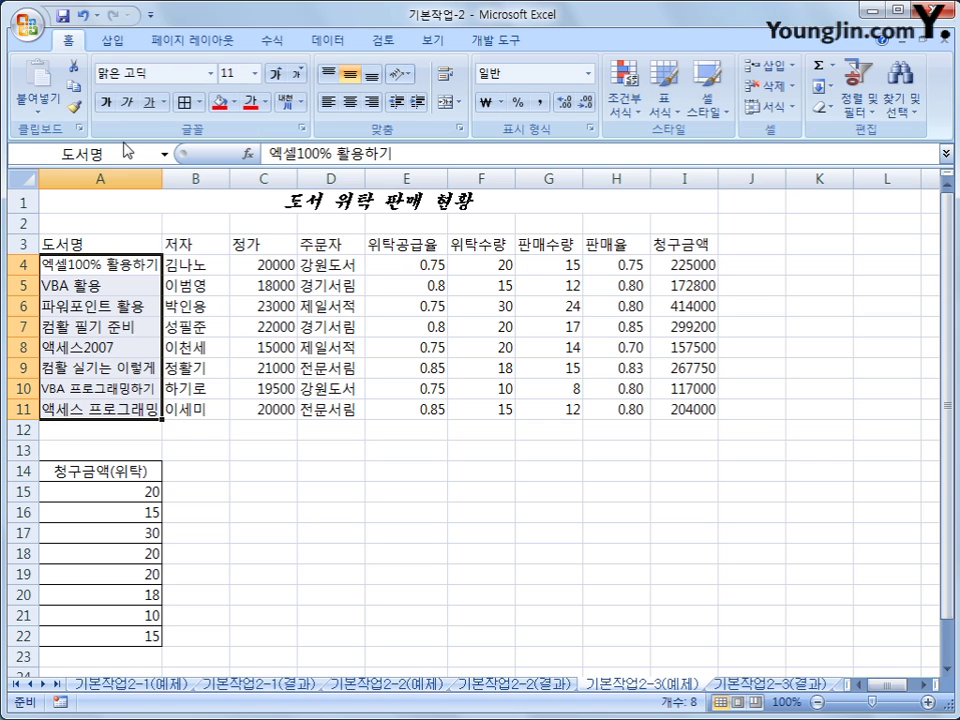
click(289, 469)
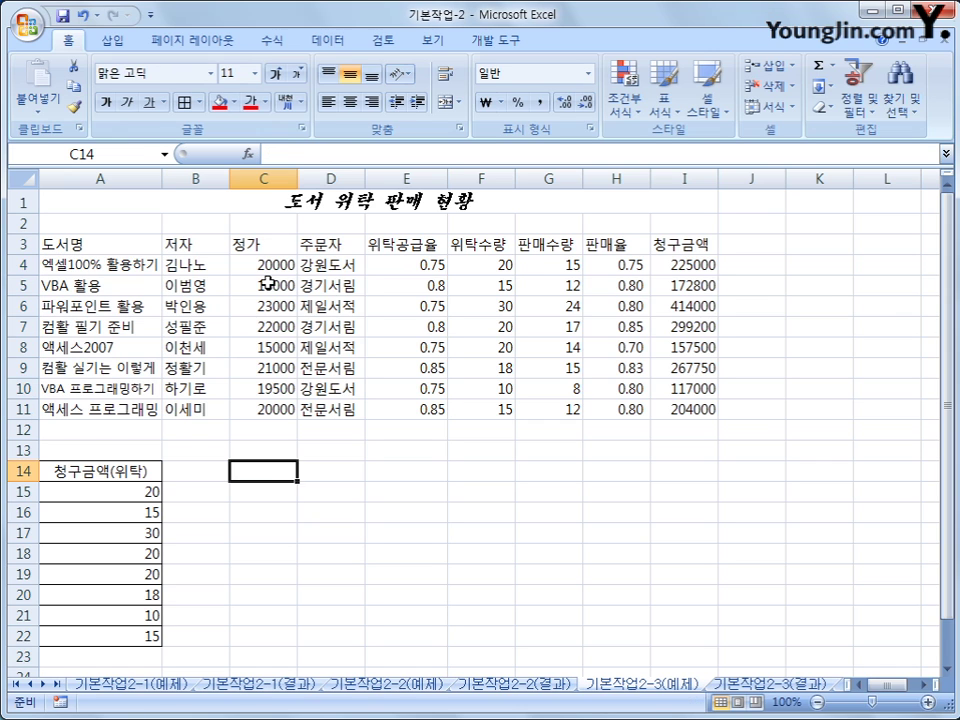
- Apply the custom number format #,##0원 to the 정가 range C4:C11 and the 청구금액 range I4:I11
drag(263, 266, 267, 411)
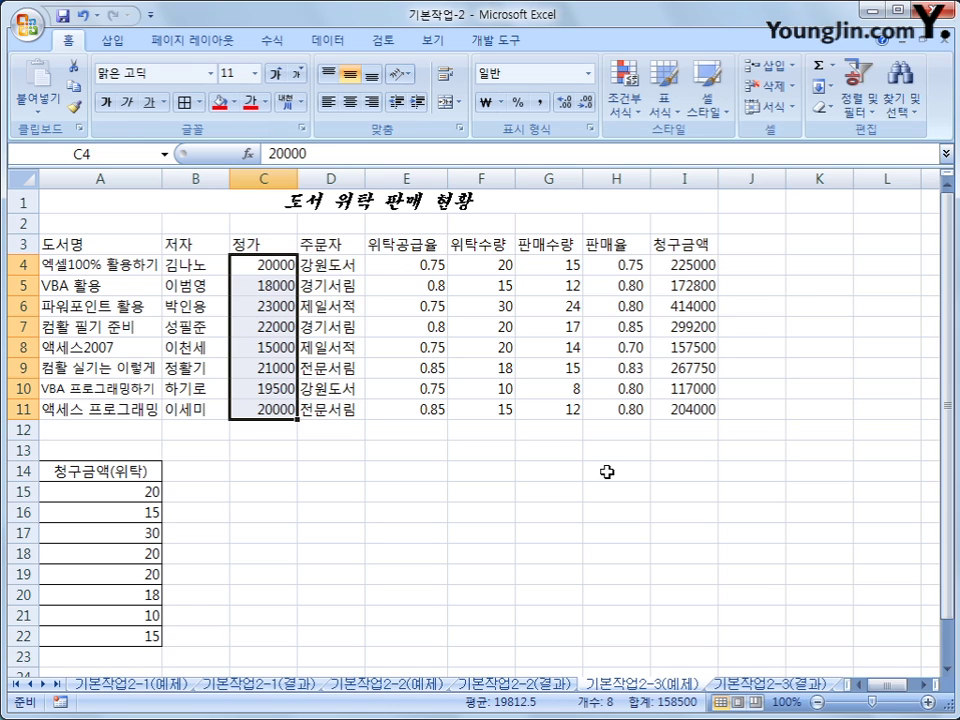
drag(689, 265, 685, 402)
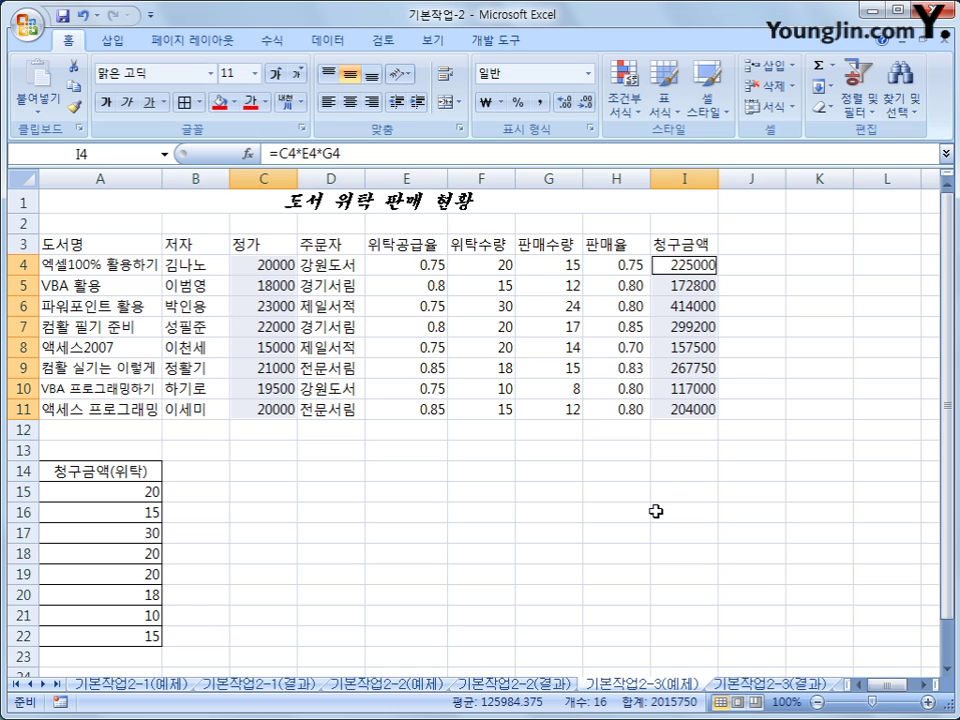
right_click(279, 282)
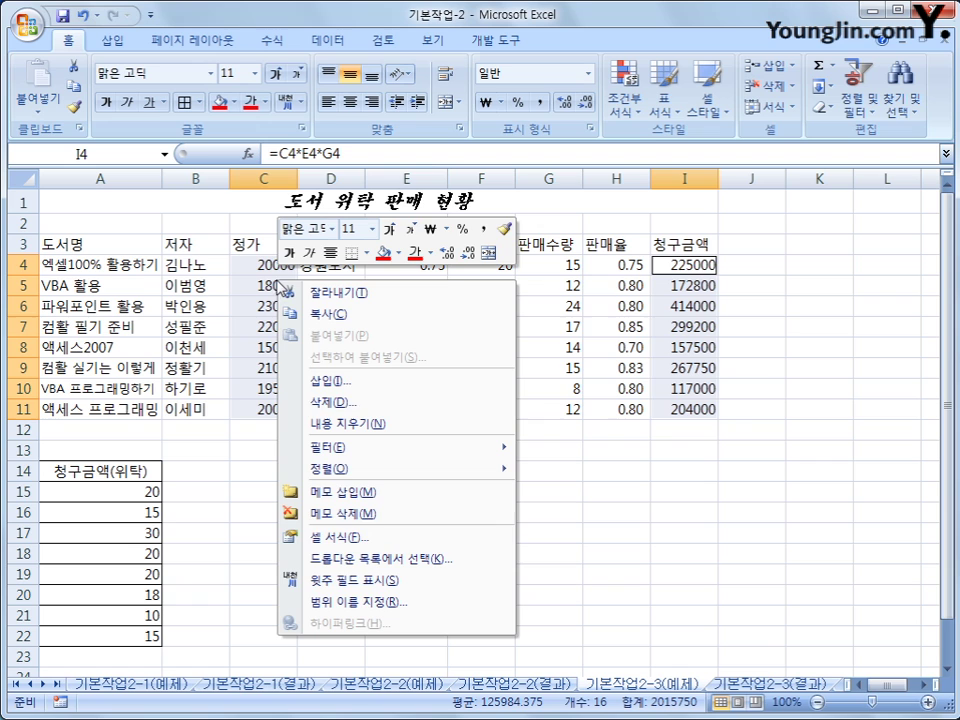
click(364, 538)
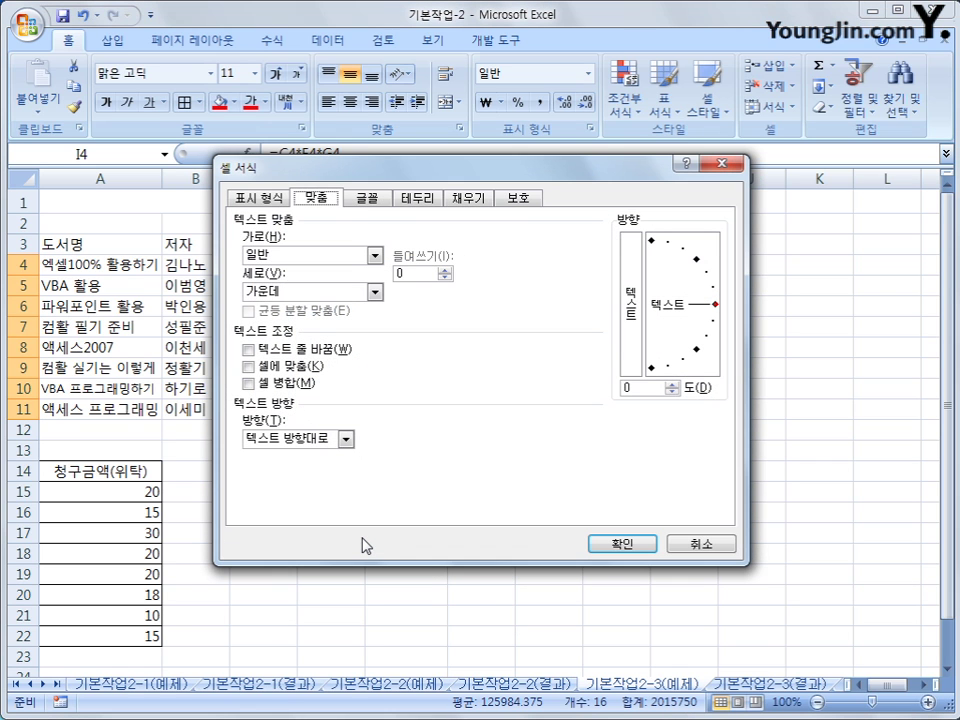
click(262, 198)
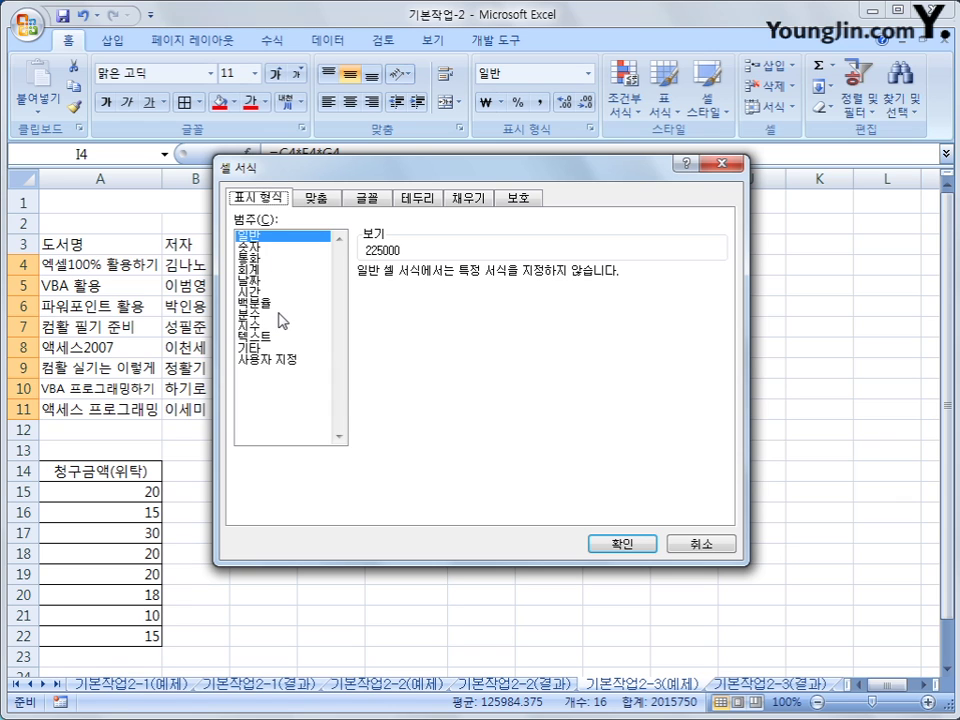
click(265, 362)
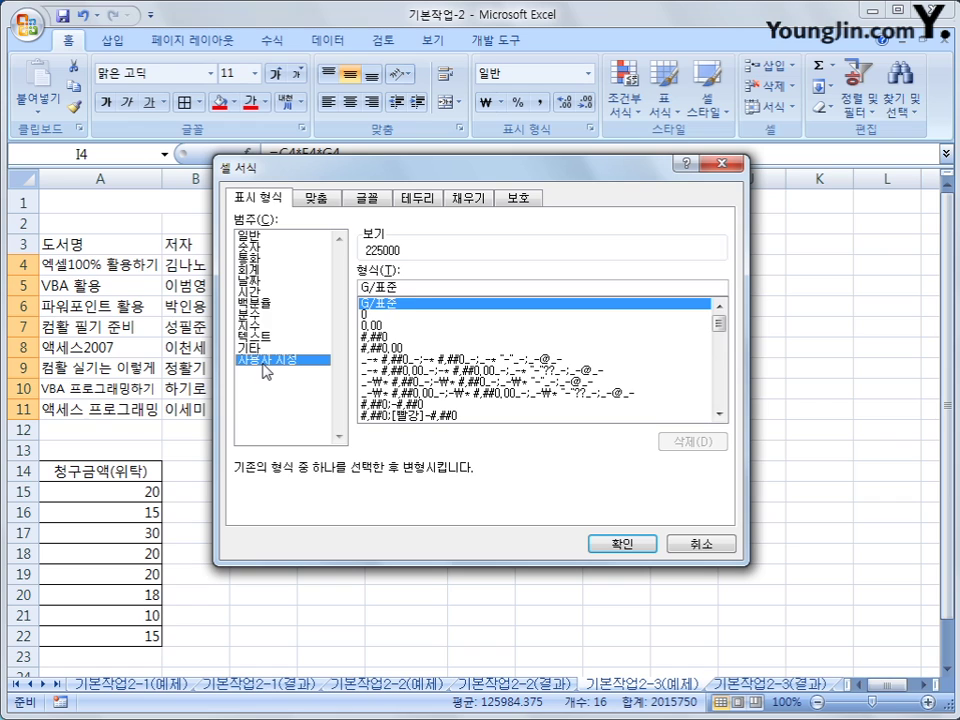
drag(405, 287, 294, 287)
text(#,)
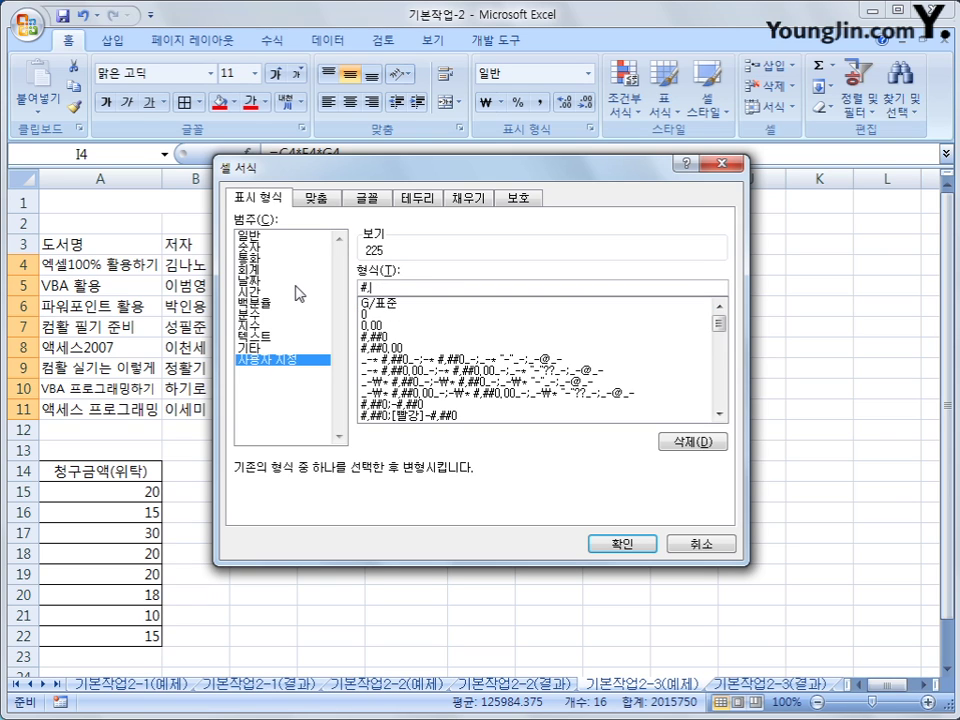
text(##0)
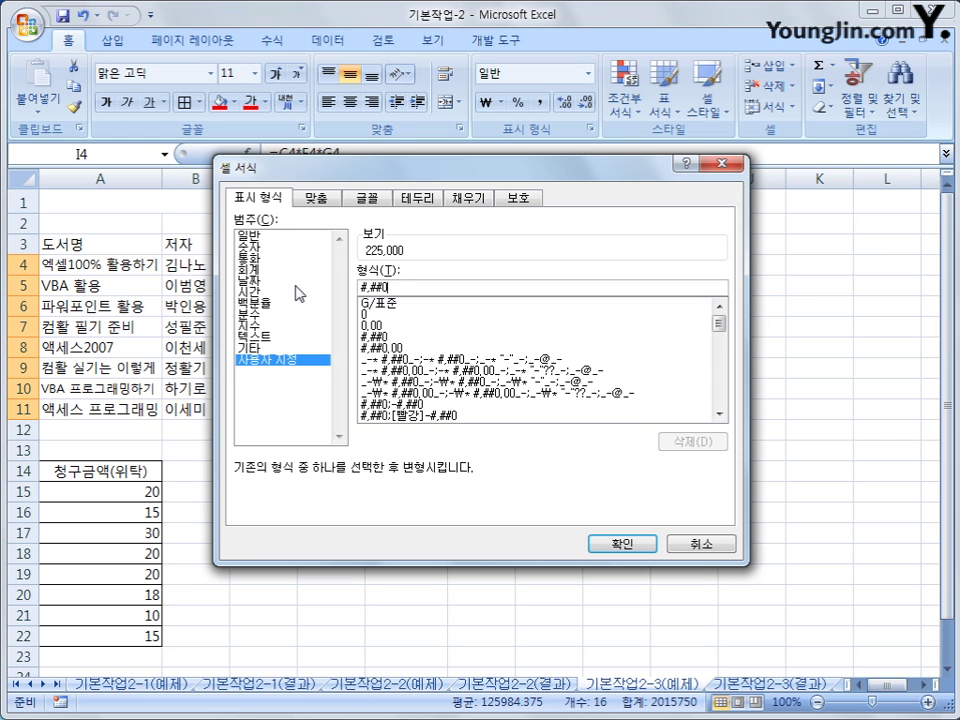
text(원)
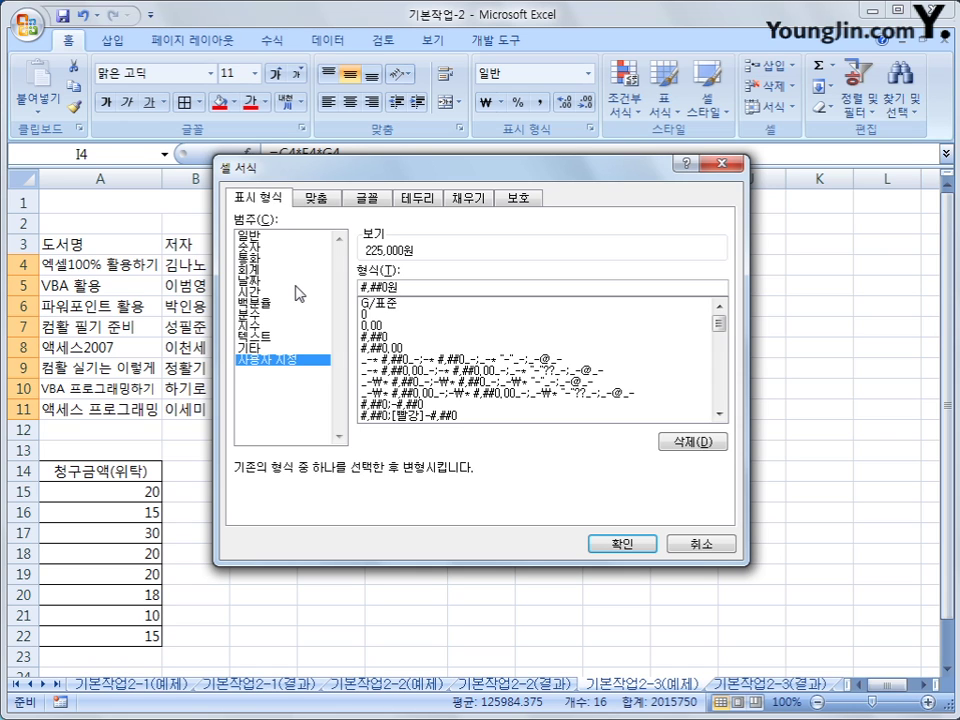
click(414, 287)
click(632, 544)
click(637, 546)
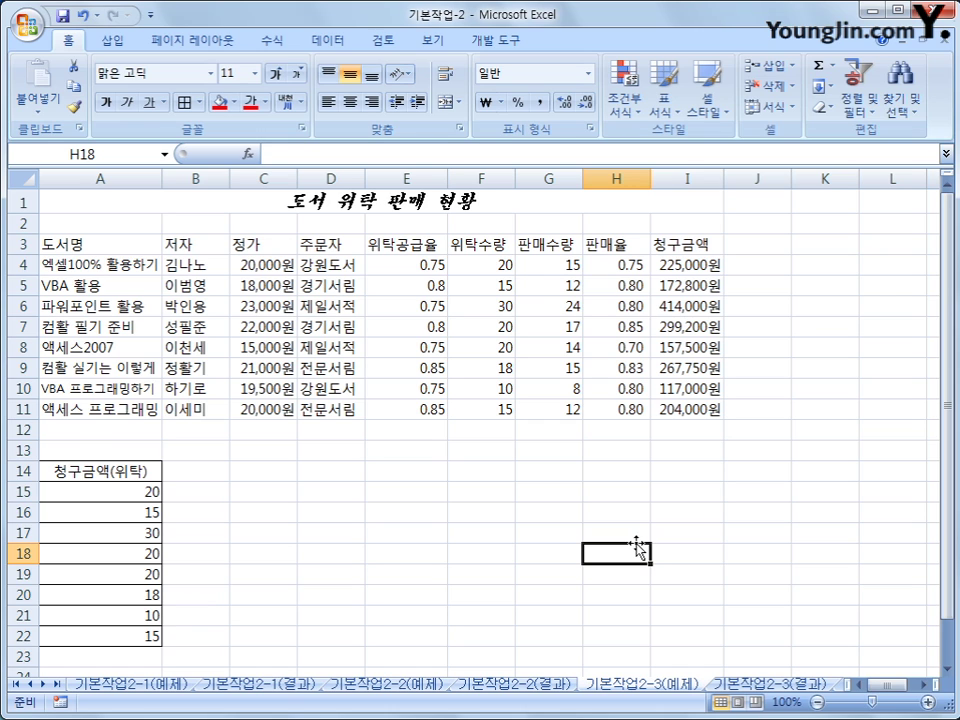
- Copy the prices in C4:C11 and paste them onto A15:A22 using 선택하여 붙여넣기 with the 곱하기 operation
drag(275, 265, 266, 413)
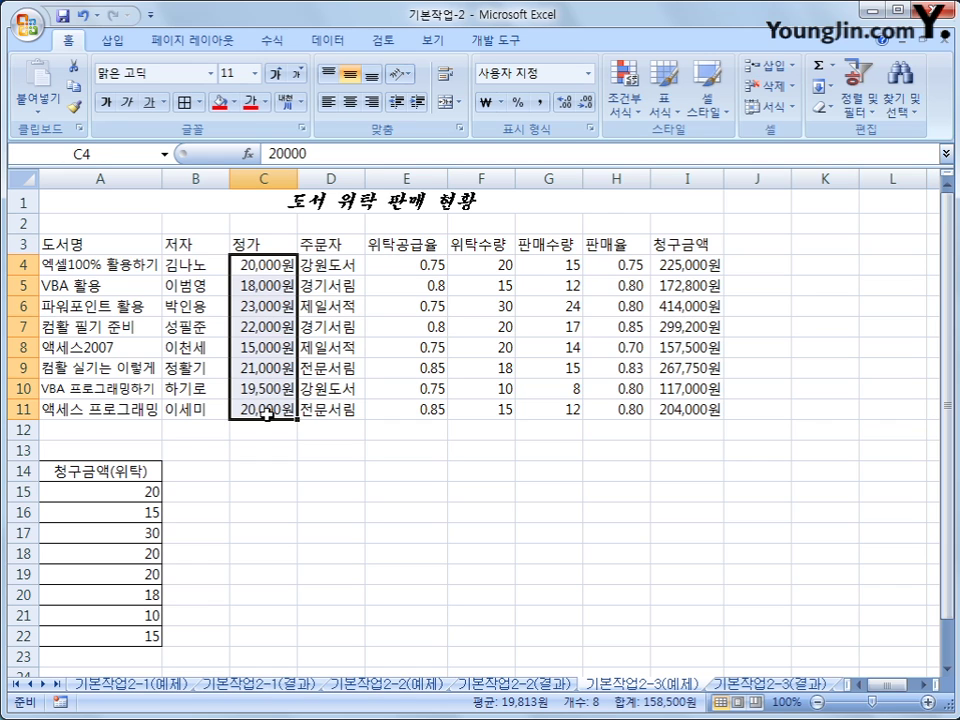
right_click(282, 281)
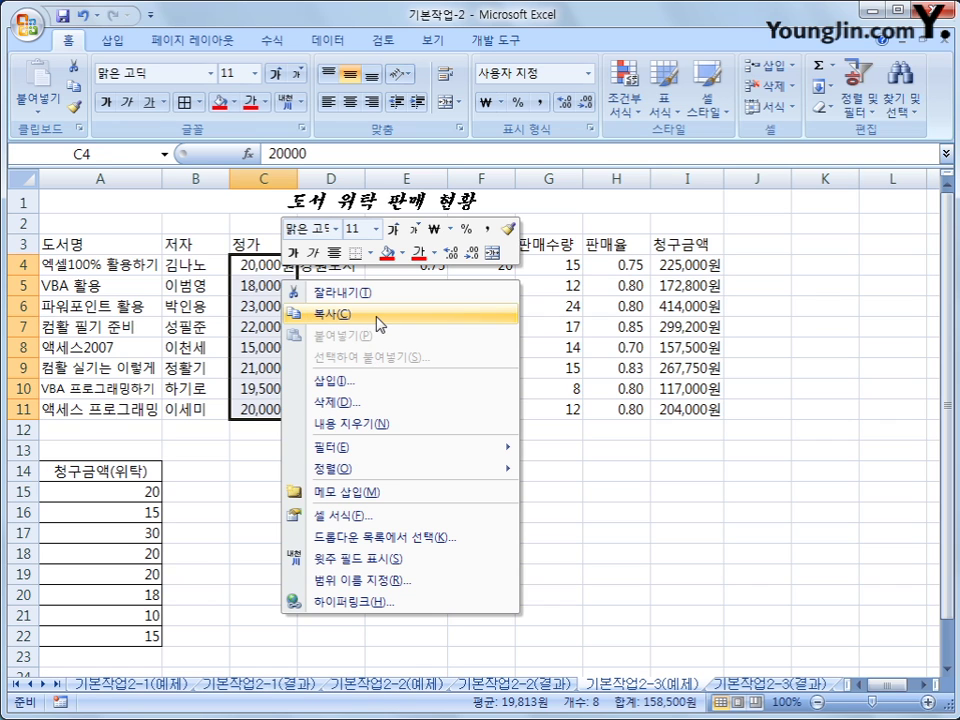
click(380, 318)
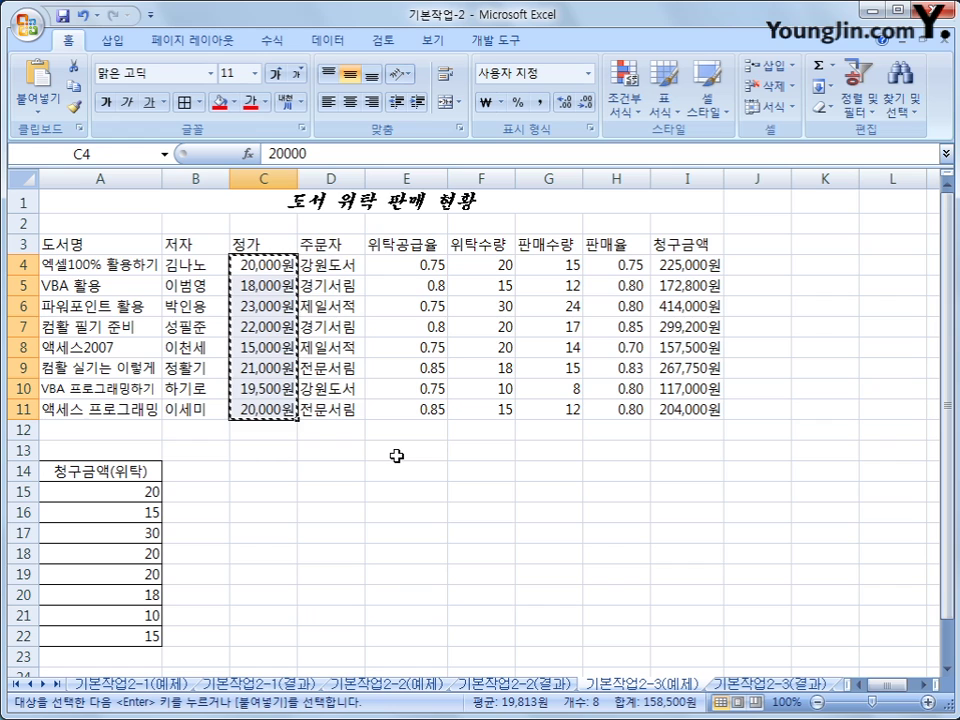
drag(88, 491, 76, 629)
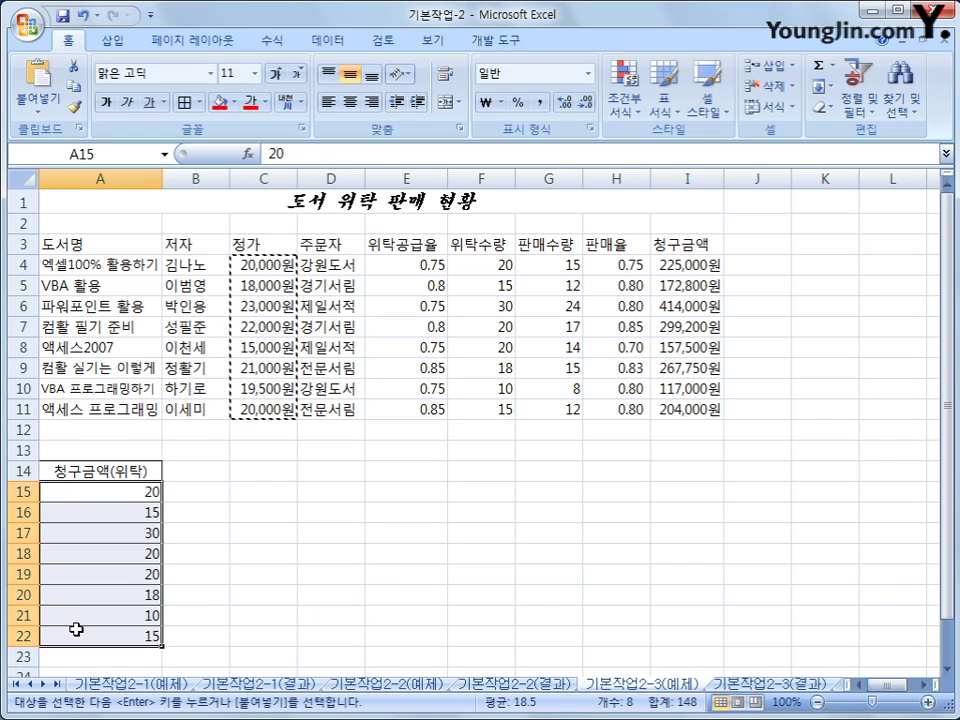
right_click(121, 492)
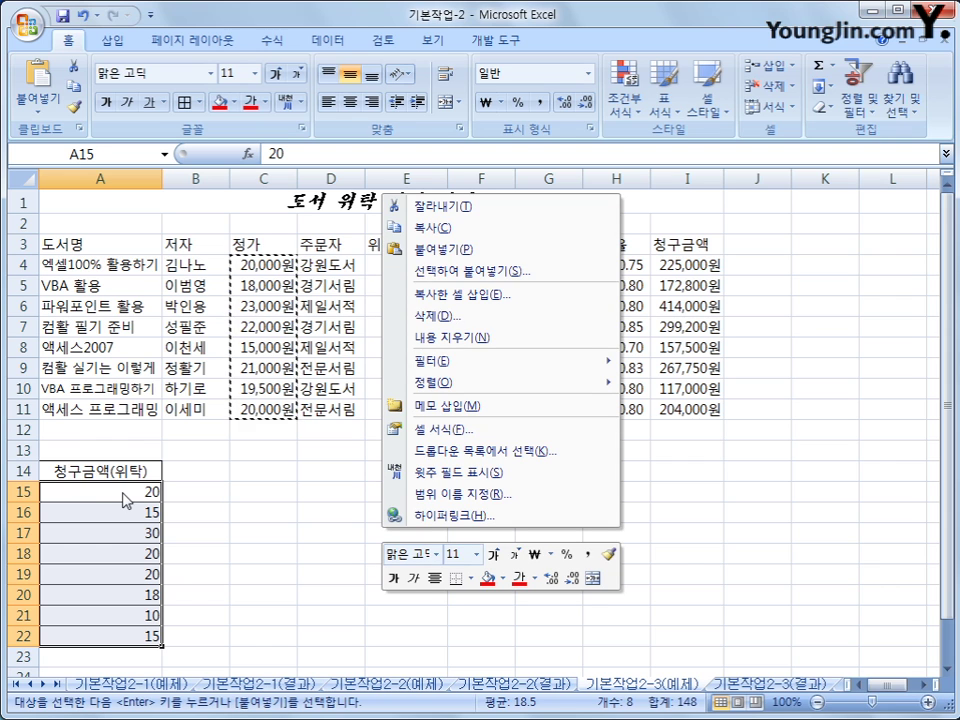
click(466, 271)
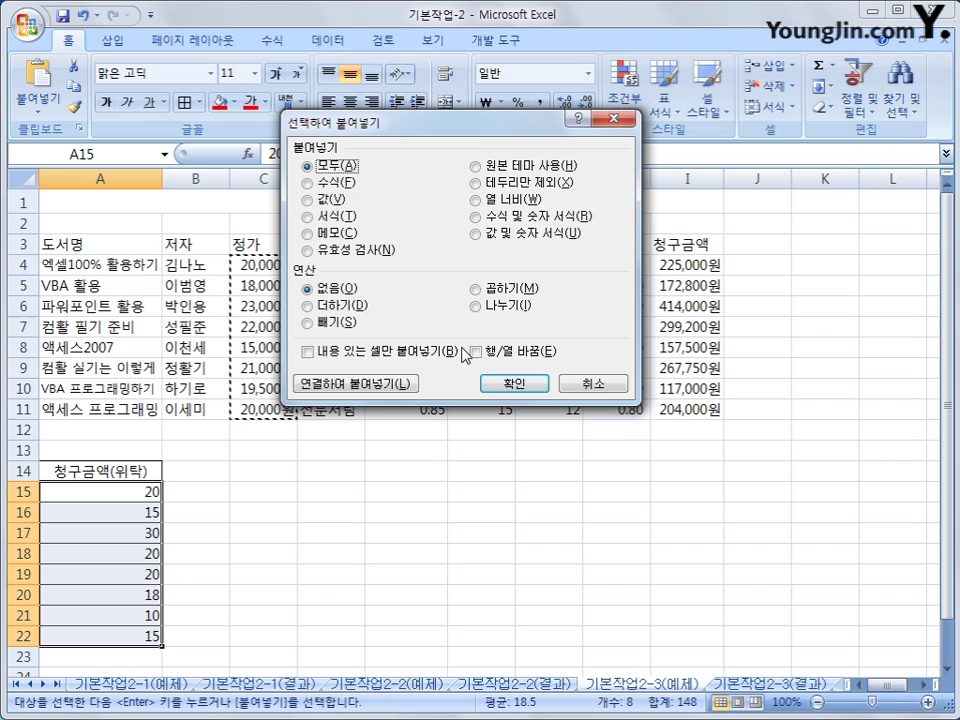
click(505, 290)
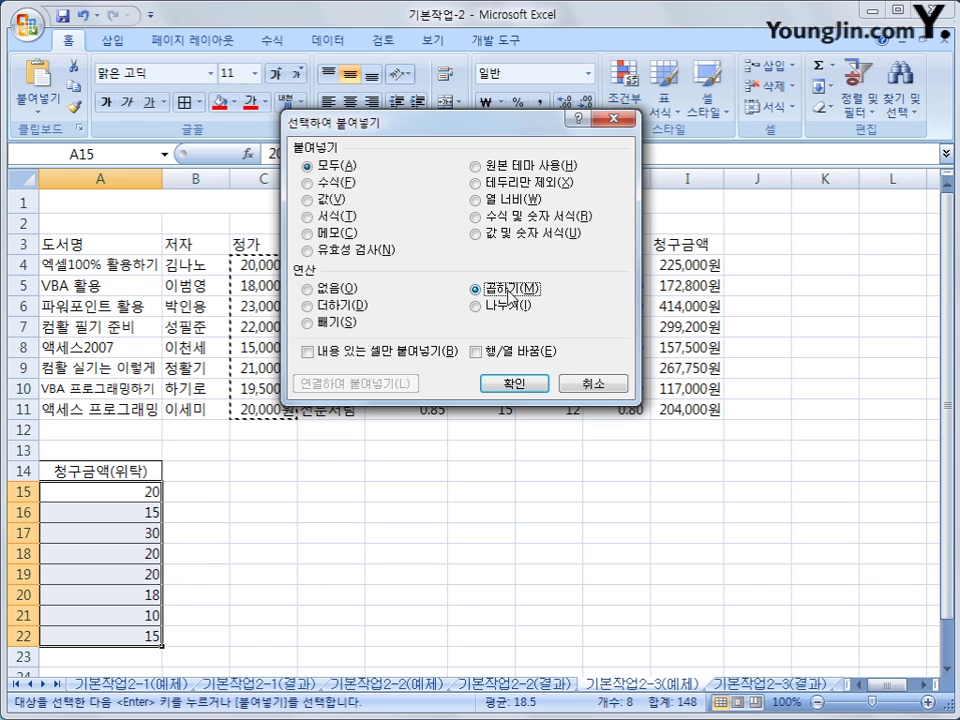
click(512, 385)
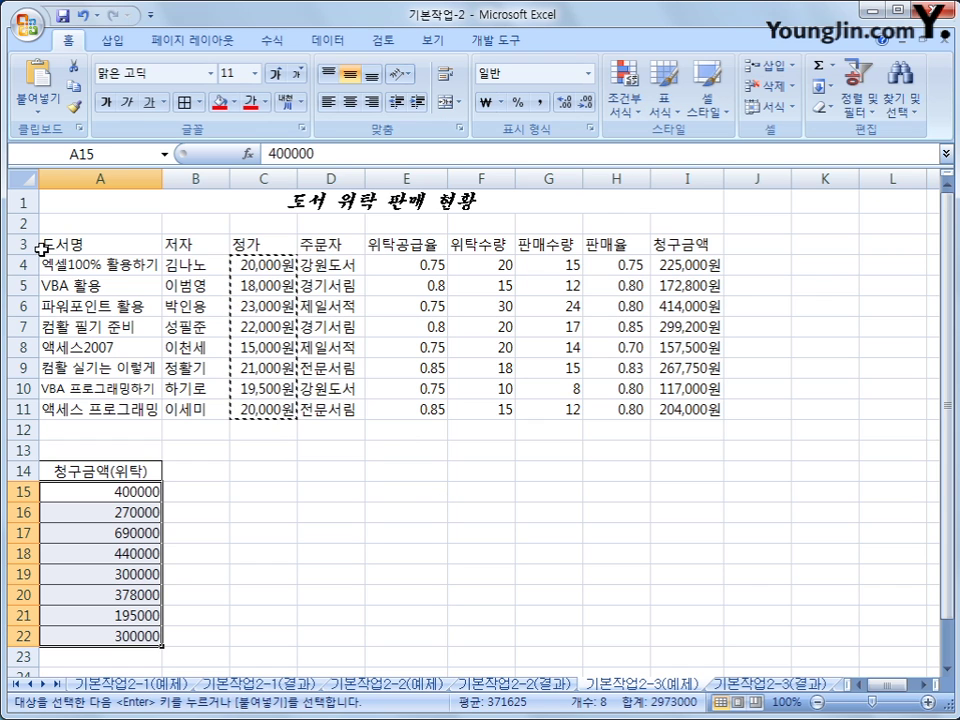
- Set the row height of rows 3 through 11 to 18
drag(24, 245, 22, 409)
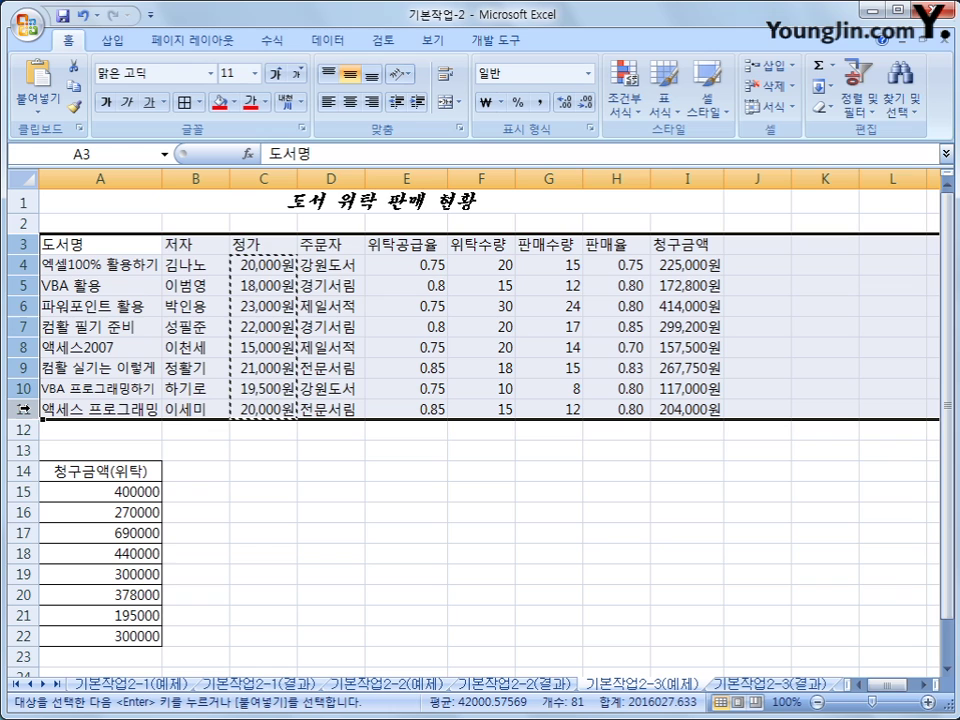
right_click(40, 286)
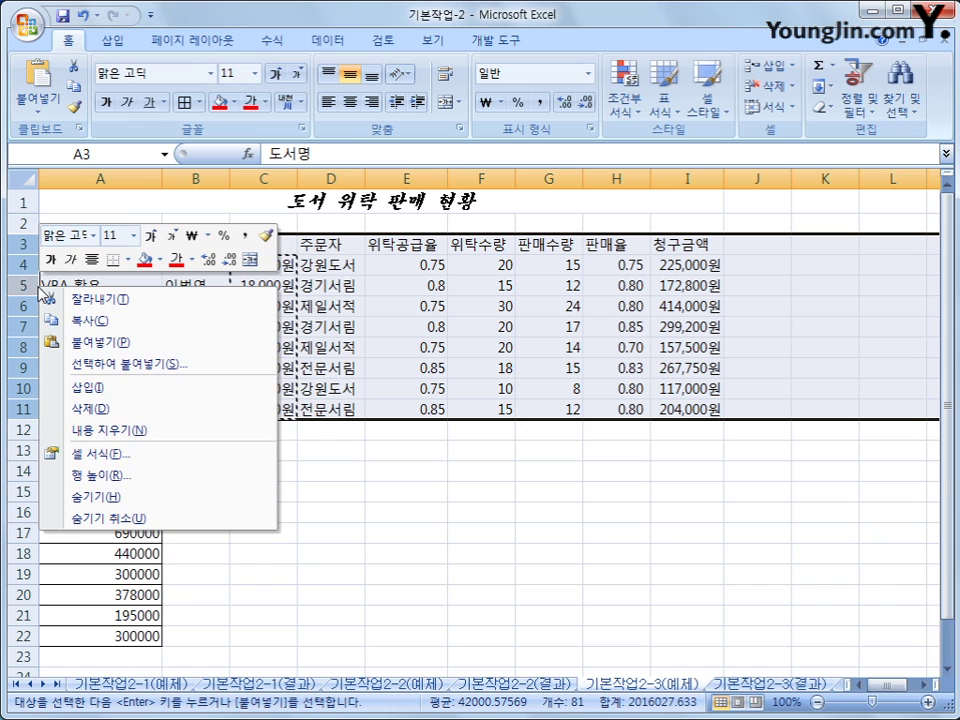
click(150, 478)
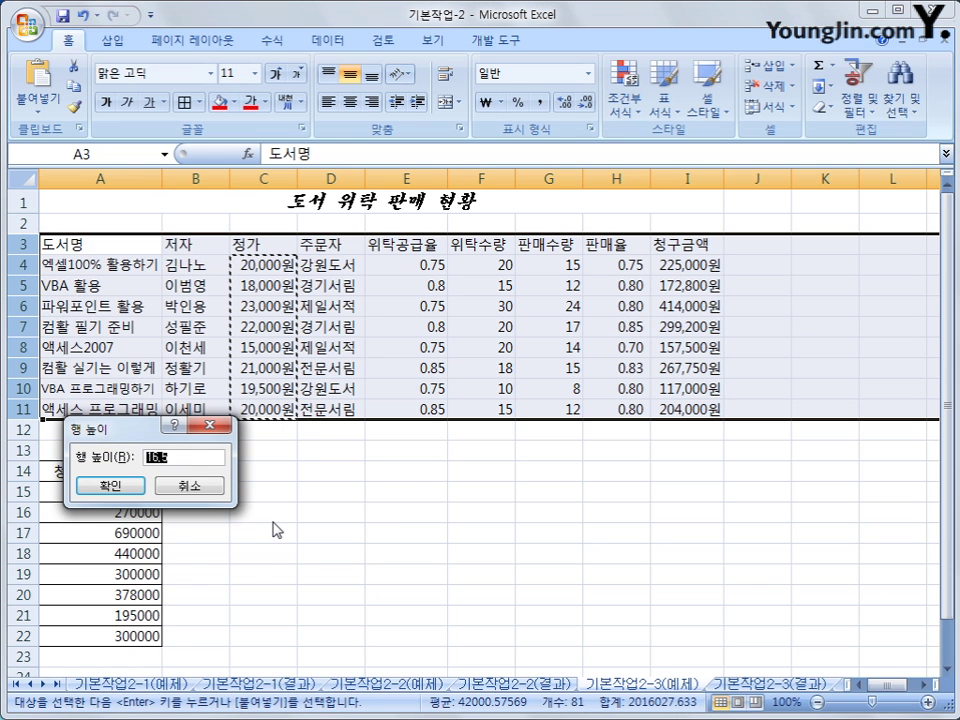
text(18)
click(108, 485)
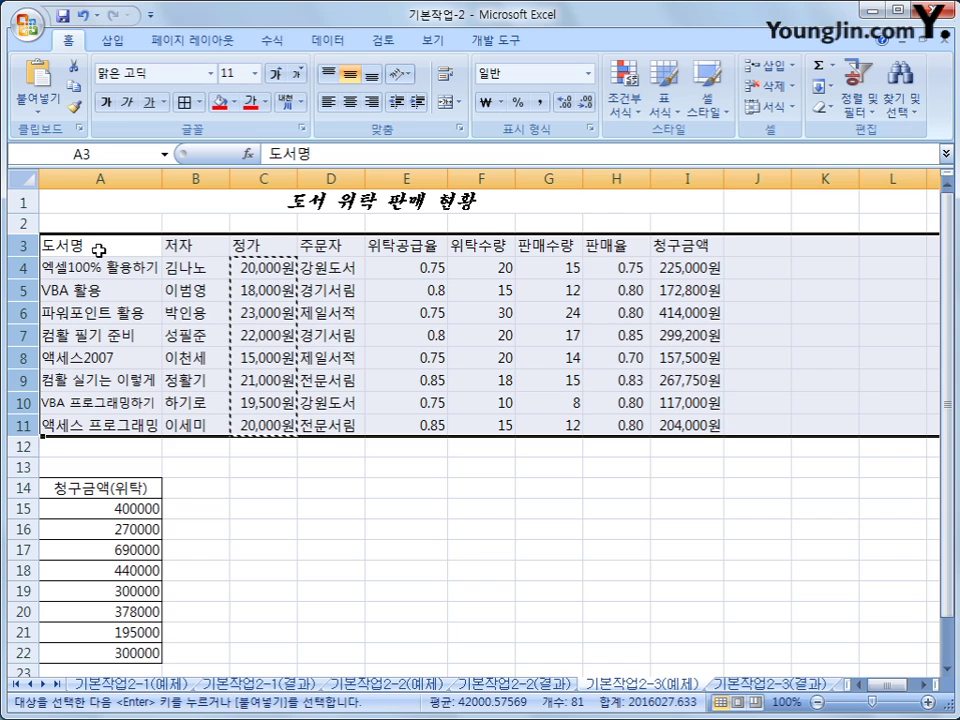
- Apply all borders (모든 테두리) to the table range A3:I11 and clear the range selection
drag(128, 247, 706, 430)
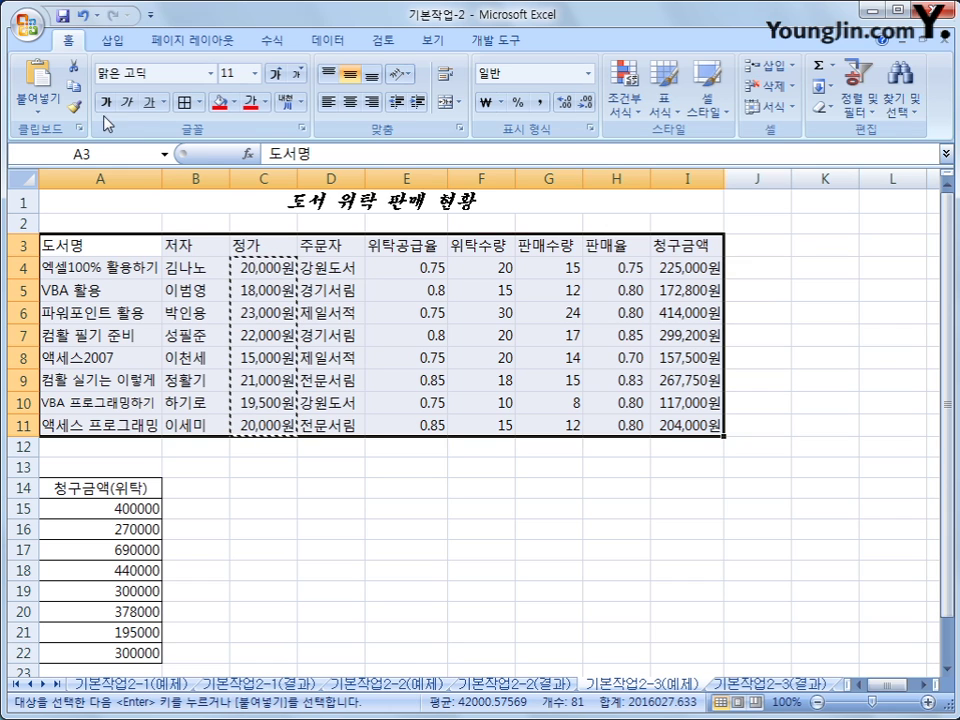
click(201, 103)
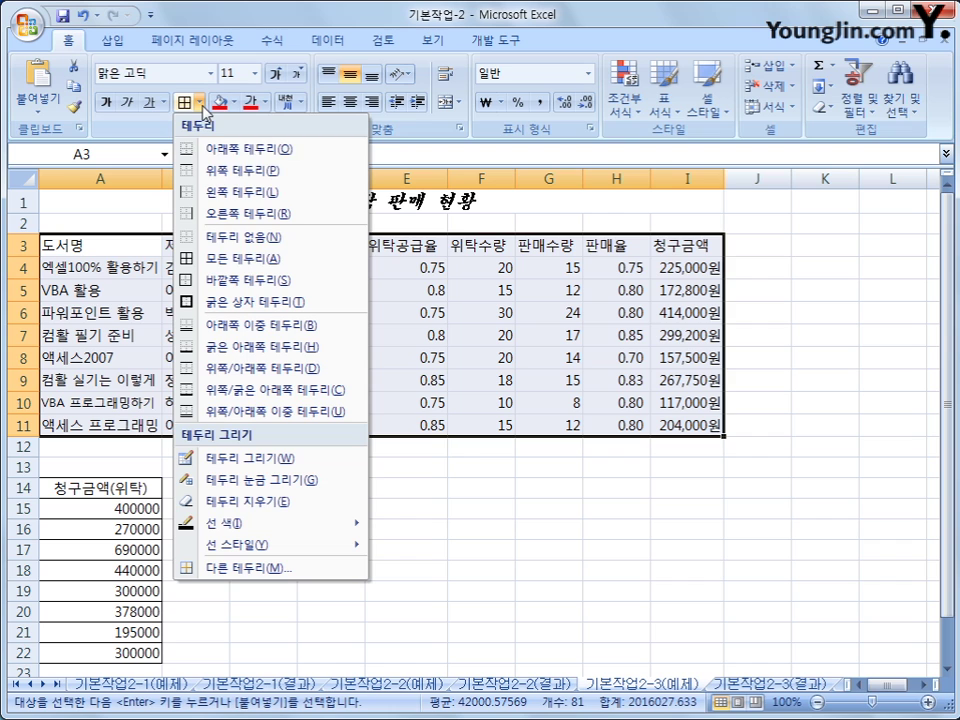
click(249, 260)
click(150, 243)
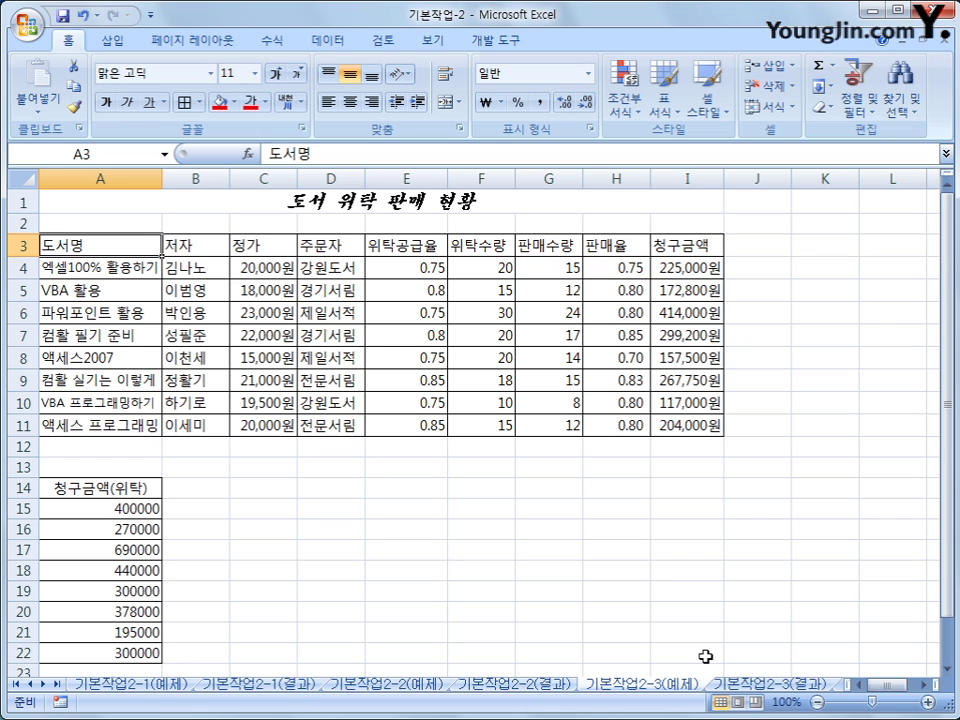
- Compare the formatted table on sheet 기본작업2-3(예제) with the answer sheet 기본작업2-3(결과)
key(ctrl+Home)
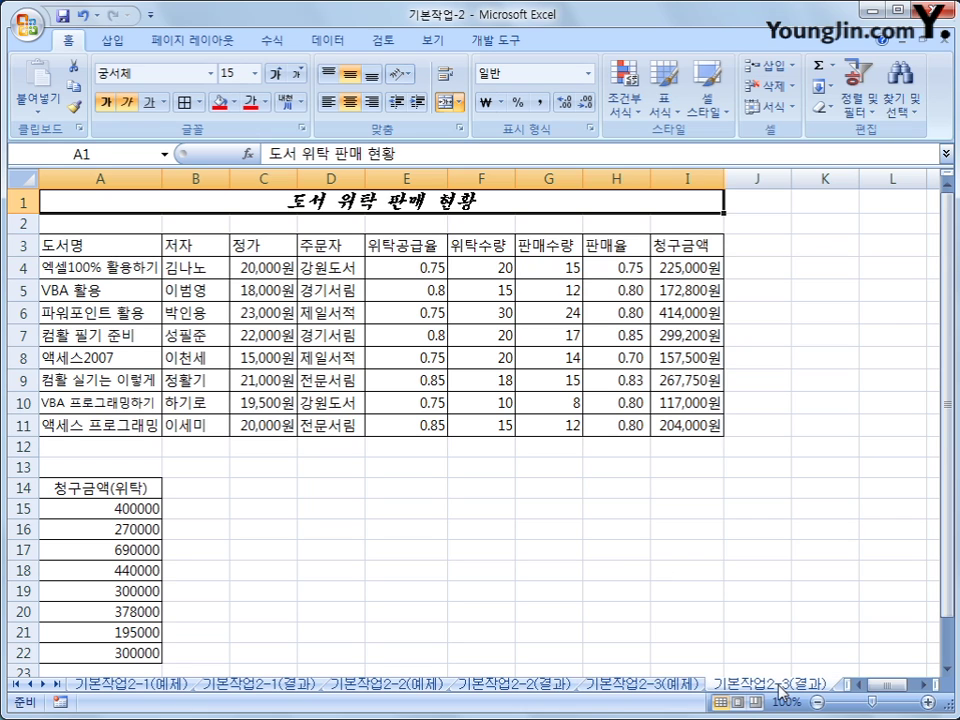
click(686, 688)
click(760, 684)
click(648, 688)
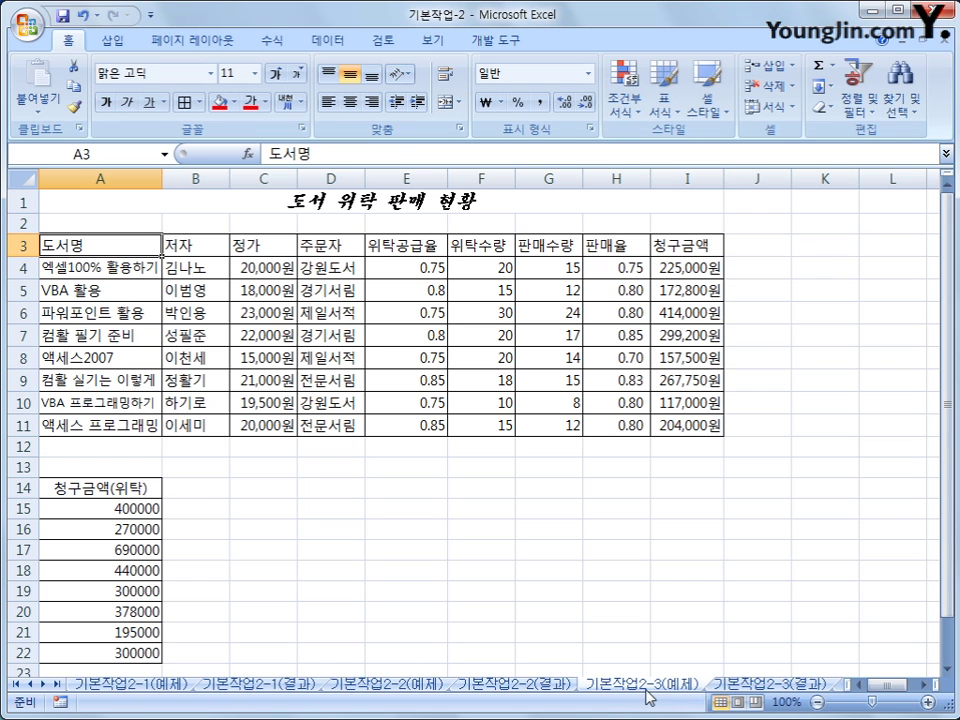
click(754, 672)
click(758, 685)
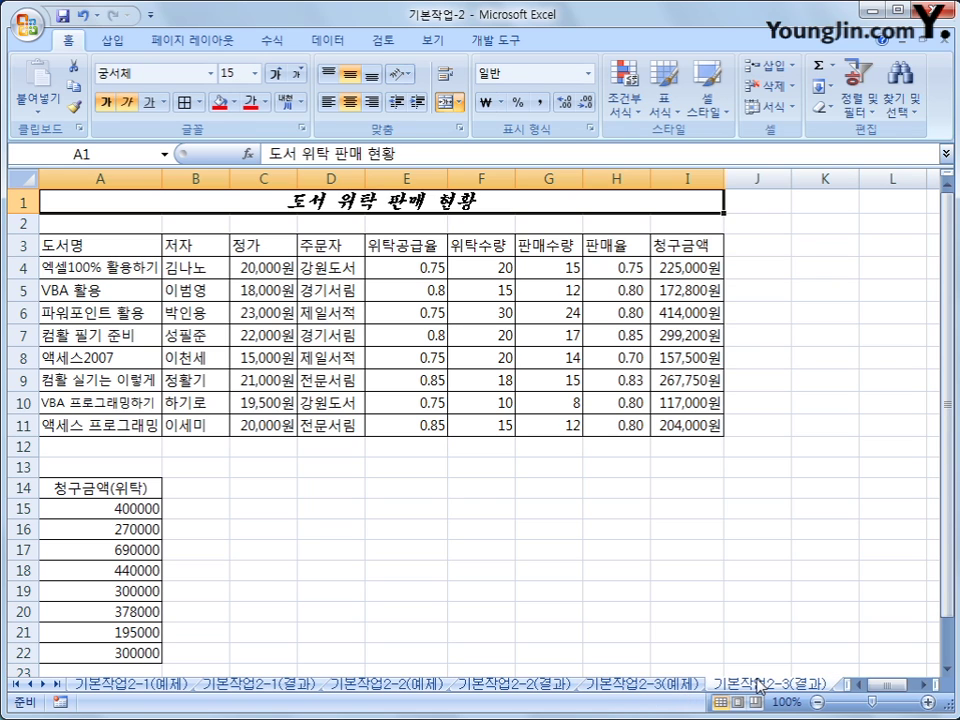